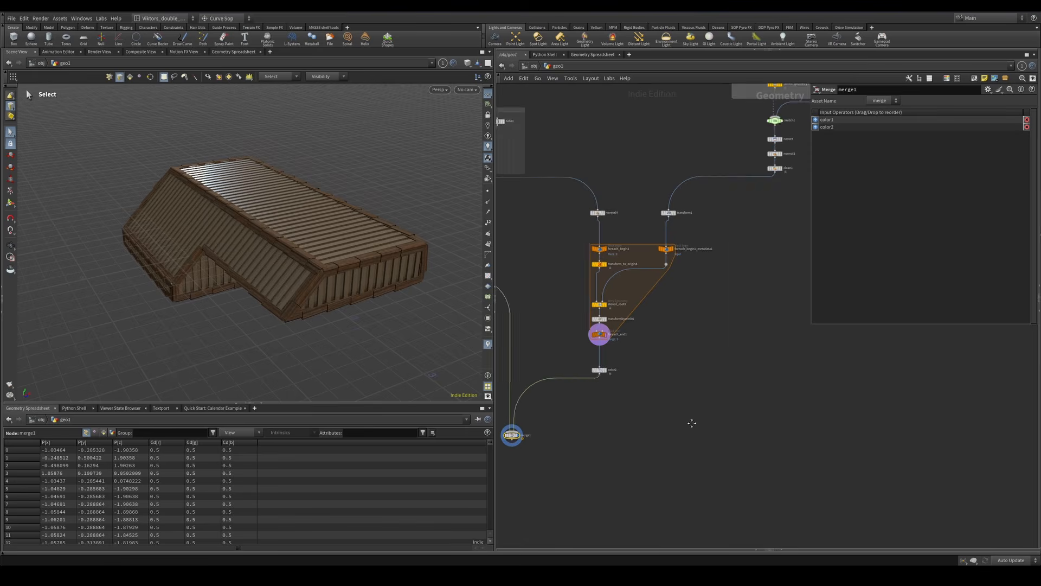
- Display the stencil_geometry1 output from the small tile network and frame the tiled panel
{"action": "scroll", "coordinate": [690, 417], "scroll_direction": "down", "scroll_amount": 3}
{"action": "middle_click_drag", "start_coordinate": [721, 369], "coordinate": [671, 448]}
{"action": "scroll", "coordinate": [697, 301], "scroll_direction": "up", "scroll_amount": 7}
{"action": "left_click_drag", "start_coordinate": [694, 295], "coordinate": [672, 303]}
{"action": "key", "text": "r"}
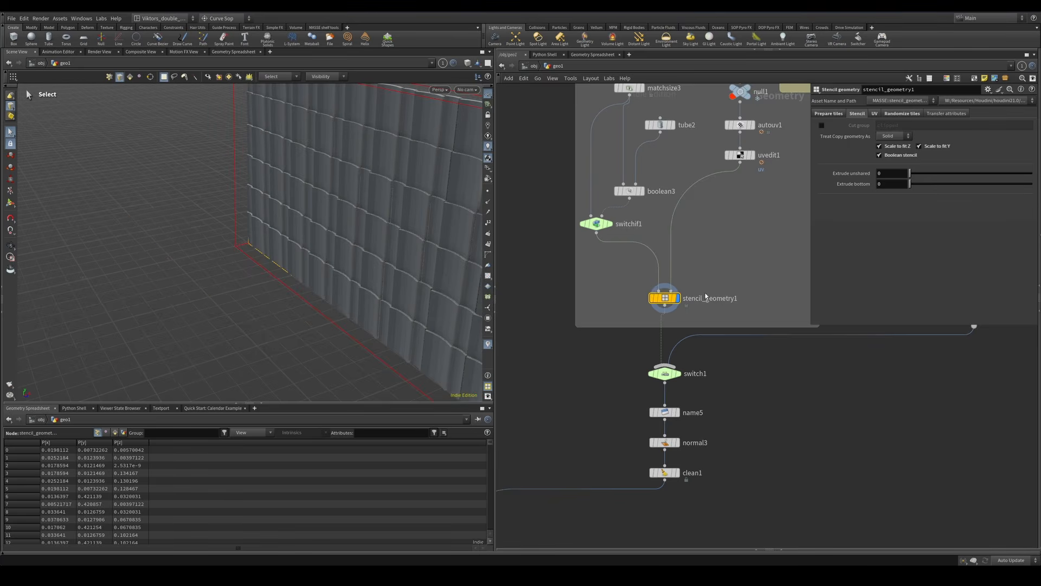
{"action": "scroll", "coordinate": [721, 290], "scroll_direction": "up", "scroll_amount": 3}
{"action": "left_click_drag", "start_coordinate": [437, 246], "coordinate": [459, 261], "text": "alt"}
{"action": "key", "text": "space+g"}
{"action": "scroll", "coordinate": [599, 294], "scroll_direction": "up", "scroll_amount": 2}
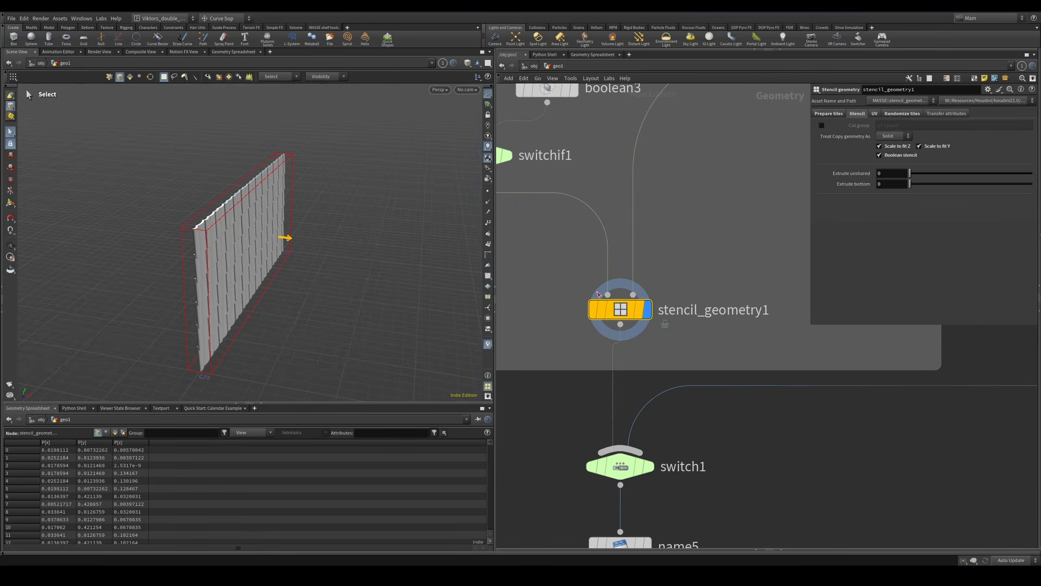
- Display the switchif1 output and examine the flat input panel in shaded and wireframe shading
{"action": "middle_click_drag", "start_coordinate": [540, 203], "coordinate": [629, 327]}
{"action": "left_click", "coordinate": [597, 278]}
{"action": "left_click_drag", "start_coordinate": [341, 242], "coordinate": [181, 214], "text": "alt"}
{"action": "key", "text": "w"}
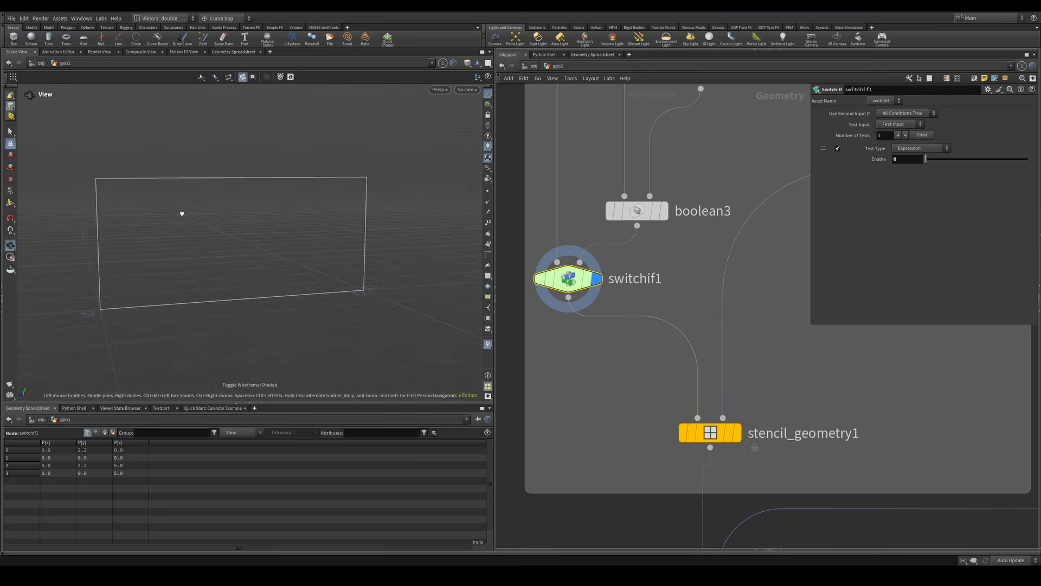
{"action": "key", "text": "w"}
{"action": "middle_click_drag", "start_coordinate": [222, 225], "coordinate": [282, 250], "text": "alt"}
{"action": "mouse_move", "coordinate": [282, 250]}
{"action": "left_mouse_down", "text": "alt"}
{"action": "mouse_move", "coordinate": [275, 235]}
{"action": "mouse_move", "coordinate": [293, 219]}
{"action": "left_mouse_up", "text": "alt"}
{"action": "key", "text": "w"}
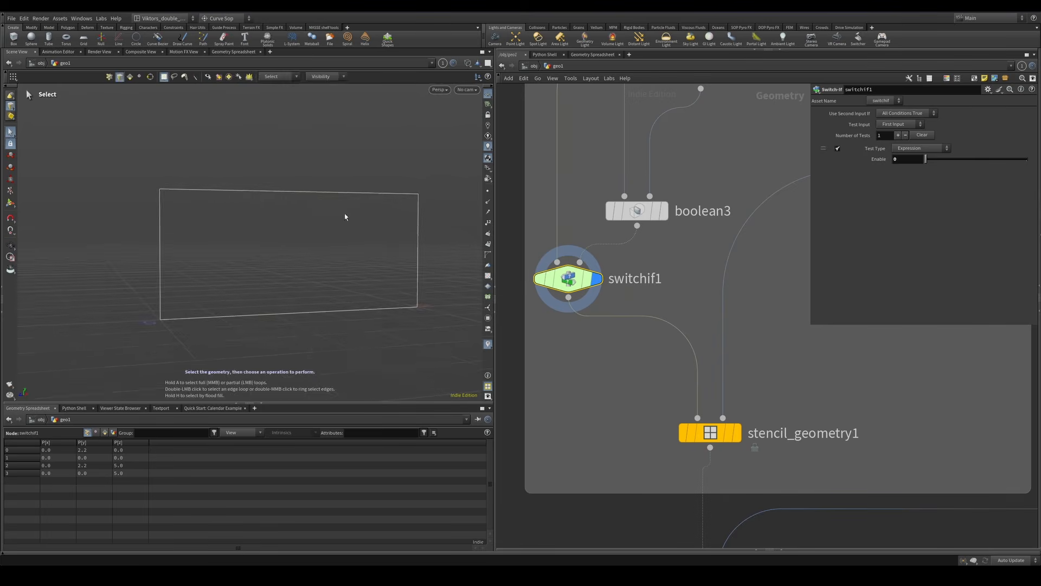
{"action": "key", "text": "w"}
{"action": "key", "text": "w"}
{"action": "key", "text": "w"}
{"action": "left_click_drag", "start_coordinate": [212, 276], "coordinate": [220, 277], "text": "alt"}
{"action": "middle_click_drag", "start_coordinate": [613, 304], "coordinate": [578, 261]}
{"action": "left_click_drag", "start_coordinate": [337, 264], "coordinate": [335, 249], "text": "alt"}
- Display and frame the tile geometry output by uvedit1
{"action": "scroll", "coordinate": [639, 228], "scroll_direction": "down", "scroll_amount": 3}
{"action": "middle_click_drag", "start_coordinate": [640, 228], "coordinate": [589, 321]}
{"action": "left_click", "coordinate": [739, 228]}
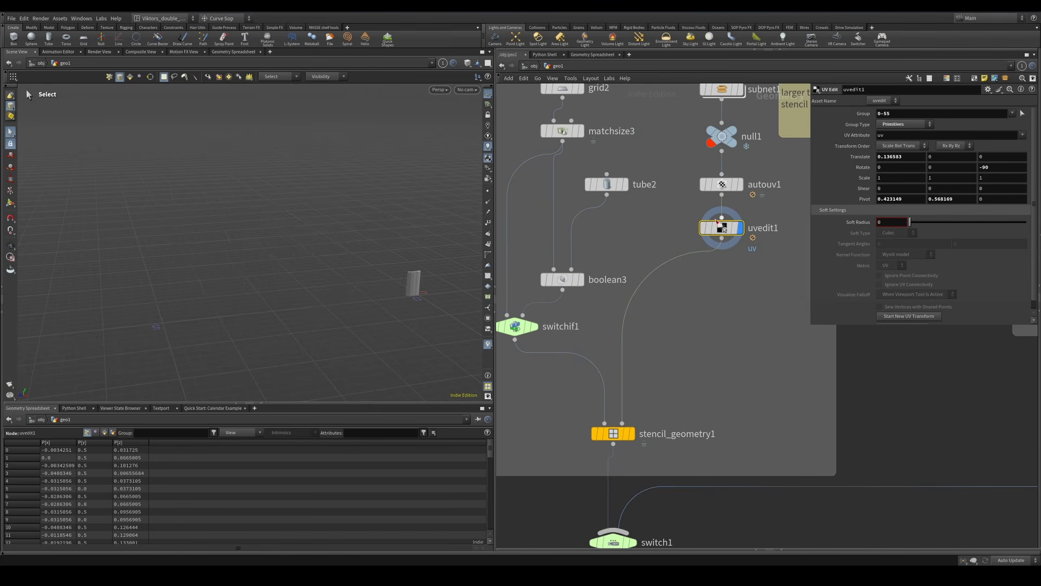
{"action": "key", "text": "space+g"}
{"action": "left_click_drag", "start_coordinate": [386, 291], "coordinate": [360, 326], "text": "alt"}
{"action": "mouse_move", "coordinate": [756, 316]}
{"action": "middle_mouse_down"}
{"action": "mouse_move", "coordinate": [701, 407]}
{"action": "mouse_move", "coordinate": [769, 328]}
{"action": "middle_mouse_up"}
- Display the stencil_geometry1 result again and examine the tiled panel in shaded mode
{"action": "left_click_drag", "start_coordinate": [746, 353], "coordinate": [615, 459]}
{"action": "key", "text": "r"}
{"action": "key", "text": "space+g"}
{"action": "key", "text": "w"}
{"action": "mouse_move", "coordinate": [278, 291]}
{"action": "left_mouse_down"}
{"action": "mouse_move", "coordinate": [318, 220]}
{"action": "mouse_move", "coordinate": [372, 276]}
{"action": "mouse_move", "coordinate": [334, 284]}
{"action": "left_mouse_up"}
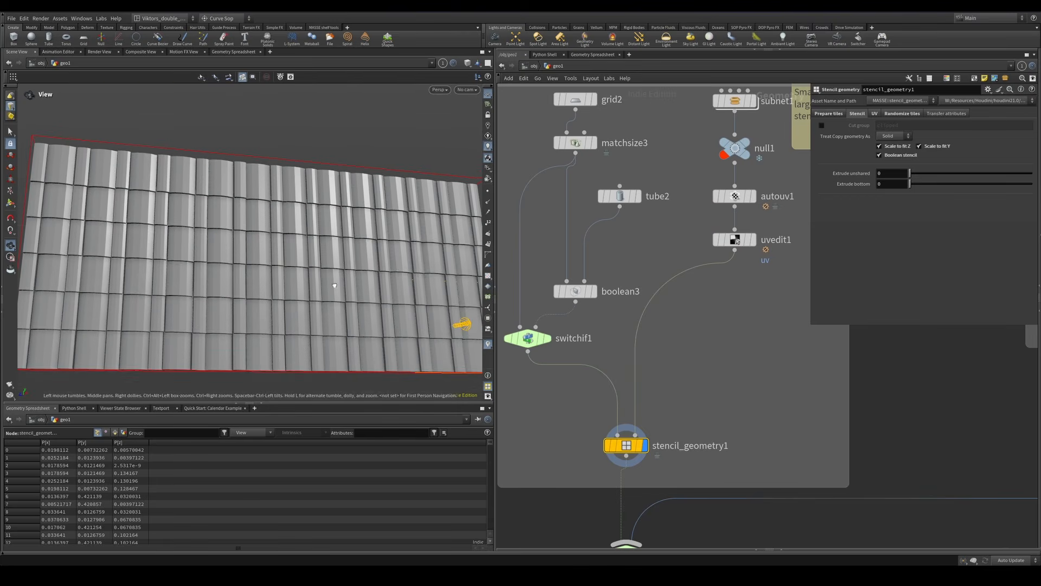
- Display uvedit1 and select its separate tile pieces to examine how the source geometry is composed
{"action": "middle_click_drag", "start_coordinate": [759, 285], "coordinate": [747, 328]}
{"action": "left_click", "coordinate": [741, 283]}
{"action": "key", "text": "Return"}
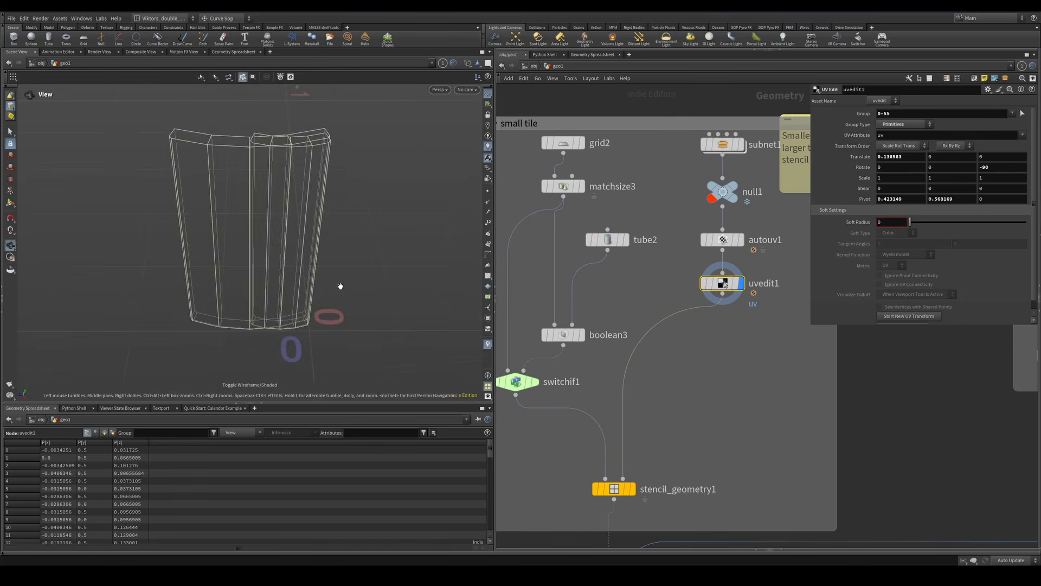
{"action": "left_click_drag", "start_coordinate": [295, 191], "coordinate": [320, 200], "text": "alt"}
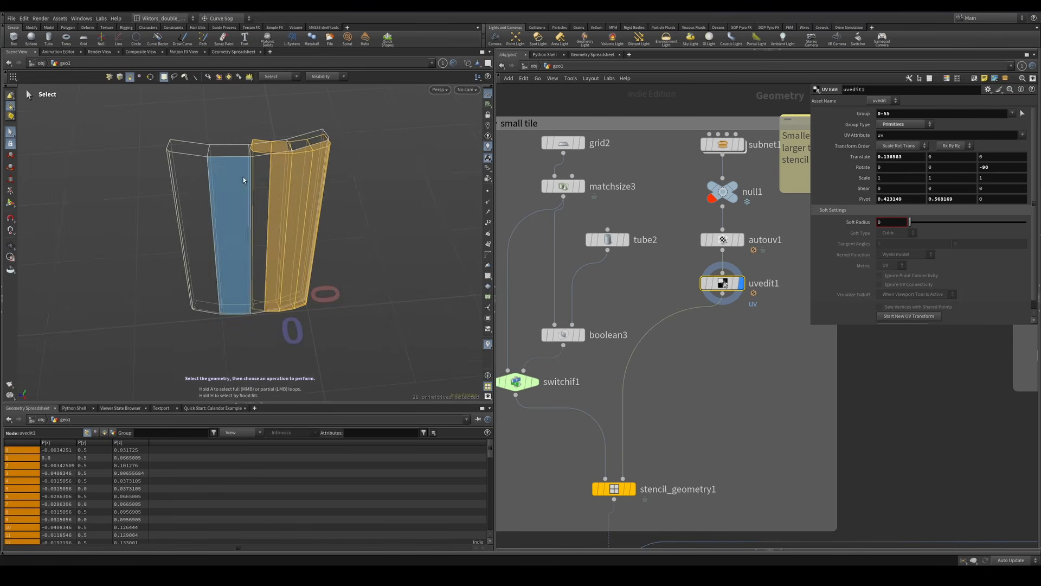
{"action": "double_click", "coordinate": [243, 177]}
{"action": "left_click", "coordinate": [332, 159]}
{"action": "double_click", "coordinate": [320, 187]}
- Return the display to stencil_geometry1 and frame the full panel of stenciled tiles
{"action": "middle_click_drag", "start_coordinate": [735, 421], "coordinate": [755, 336]}
{"action": "left_click_drag", "start_coordinate": [756, 337], "coordinate": [613, 419]}
{"action": "key", "text": "r"}
{"action": "key", "text": "space+g"}
{"action": "left_click_drag", "start_coordinate": [249, 265], "coordinate": [289, 239], "text": "alt"}
{"action": "key", "text": "w"}
{"action": "scroll", "coordinate": [704, 460], "scroll_direction": "down", "scroll_amount": 3}
- Display switch1 and set its Select Input to 0 so the small-tile stencil feeds the roof
{"action": "middle_click_drag", "start_coordinate": [714, 467], "coordinate": [717, 362]}
{"action": "left_click_drag", "start_coordinate": [717, 363], "coordinate": [634, 388]}
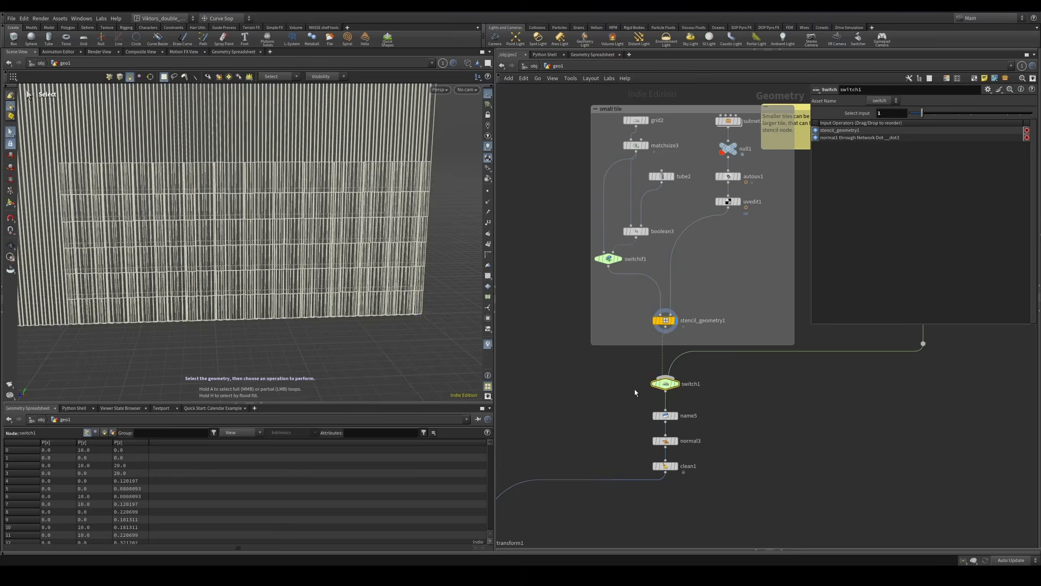
{"action": "key", "text": "r"}
{"action": "left_click_drag", "start_coordinate": [910, 119], "coordinate": [900, 123]}
{"action": "key", "text": "w"}
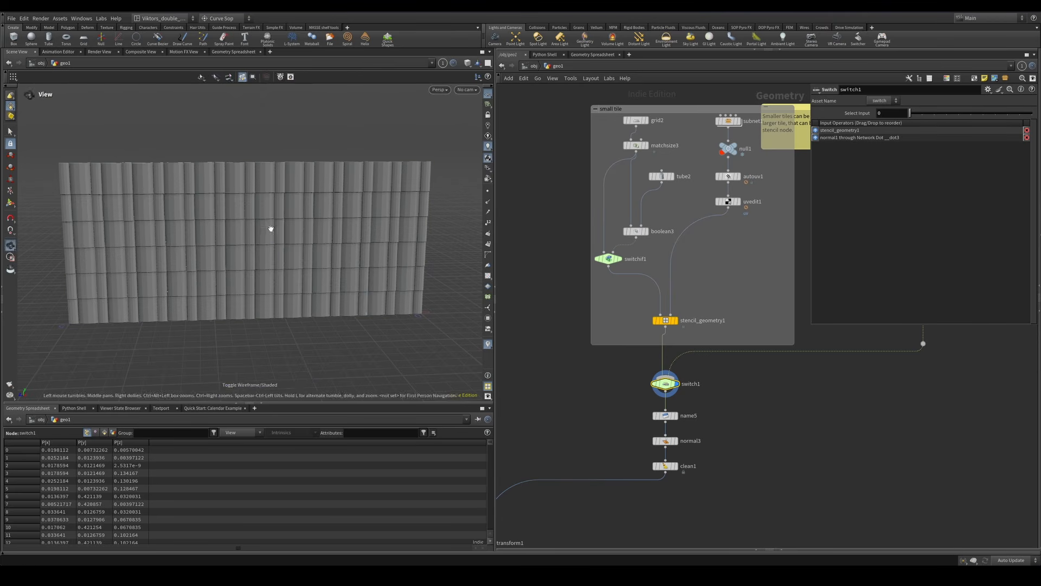
- Display merge1 below the for-each block and examine the complete roof with the small tiles
{"action": "scroll", "coordinate": [530, 437], "scroll_direction": "down", "scroll_amount": 3}
{"action": "middle_click_drag", "start_coordinate": [529, 438], "coordinate": [613, 304]}
{"action": "scroll", "coordinate": [660, 402], "scroll_direction": "up", "scroll_amount": 3}
{"action": "middle_click_drag", "start_coordinate": [660, 402], "coordinate": [707, 323]}
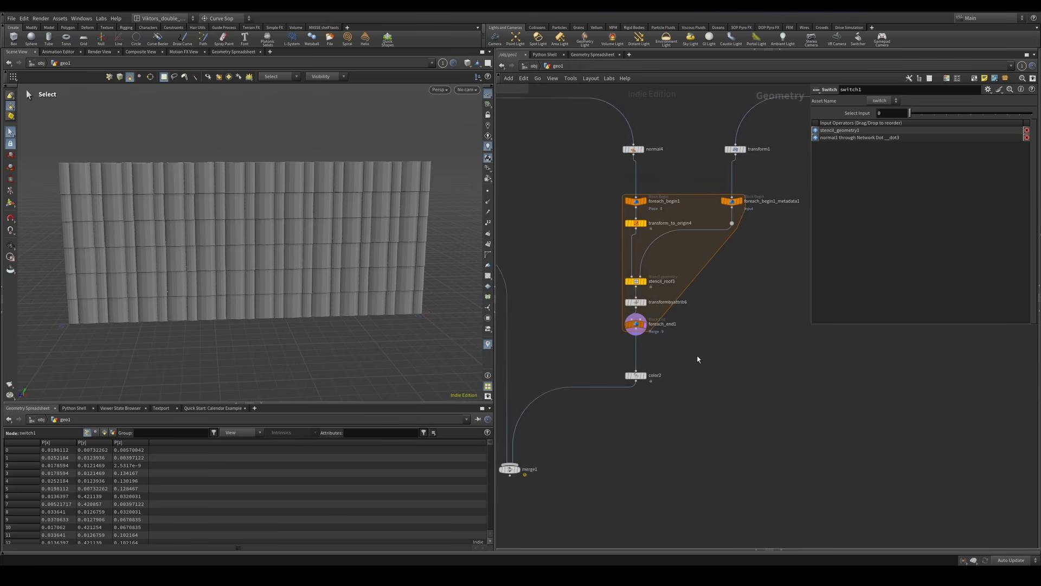
{"action": "scroll", "coordinate": [643, 259], "scroll_direction": "up", "scroll_amount": 2}
{"action": "middle_click_drag", "start_coordinate": [716, 415], "coordinate": [716, 358]}
{"action": "scroll", "coordinate": [706, 370], "scroll_direction": "down", "scroll_amount": 3}
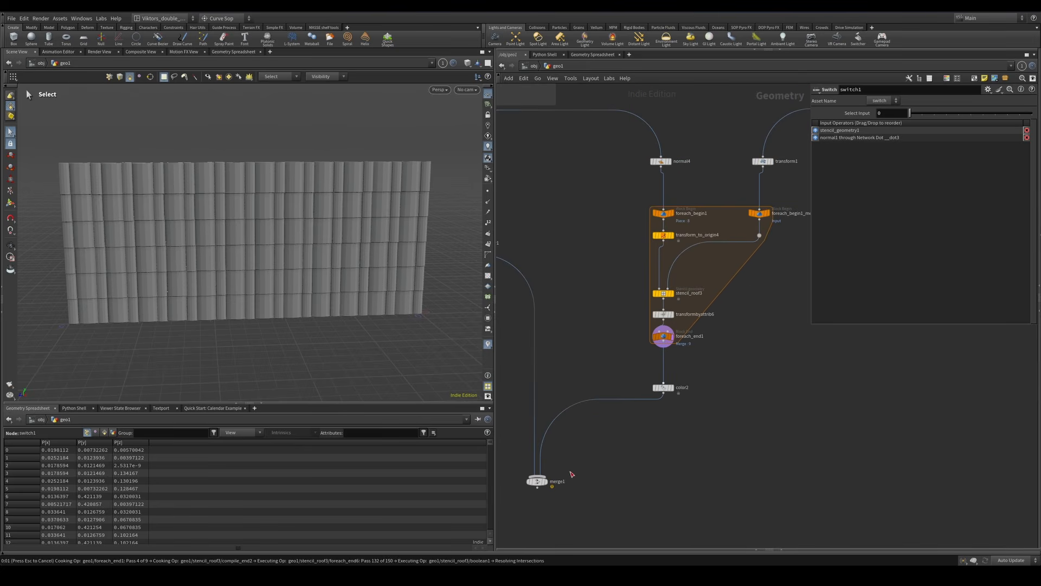
{"action": "left_click", "coordinate": [537, 481]}
{"action": "middle_click_drag", "start_coordinate": [571, 474], "coordinate": [575, 470]}
{"action": "key", "text": "r"}
{"action": "mouse_move", "coordinate": [443, 360]}
{"action": "left_mouse_down", "text": "alt"}
{"action": "mouse_move", "coordinate": [328, 302]}
{"action": "mouse_move", "coordinate": [457, 309]}
{"action": "mouse_move", "coordinate": [392, 306]}
{"action": "mouse_move", "coordinate": [367, 288]}
{"action": "mouse_move", "coordinate": [348, 318]}
{"action": "mouse_move", "coordinate": [389, 321]}
{"action": "mouse_move", "coordinate": [265, 342]}
{"action": "left_mouse_up", "text": "alt"}
{"action": "key", "text": "w"}
{"action": "key", "text": "w"}
- Go back to the small tile network and view the stencil_geometry1 panel in shaded and wireframe modes
{"action": "scroll", "coordinate": [705, 325], "scroll_direction": "down", "scroll_amount": 3}
{"action": "middle_click_drag", "start_coordinate": [770, 304], "coordinate": [639, 393]}
{"action": "middle_click_drag", "start_coordinate": [720, 203], "coordinate": [647, 280]}
{"action": "scroll", "coordinate": [646, 279], "scroll_direction": "up", "scroll_amount": 2}
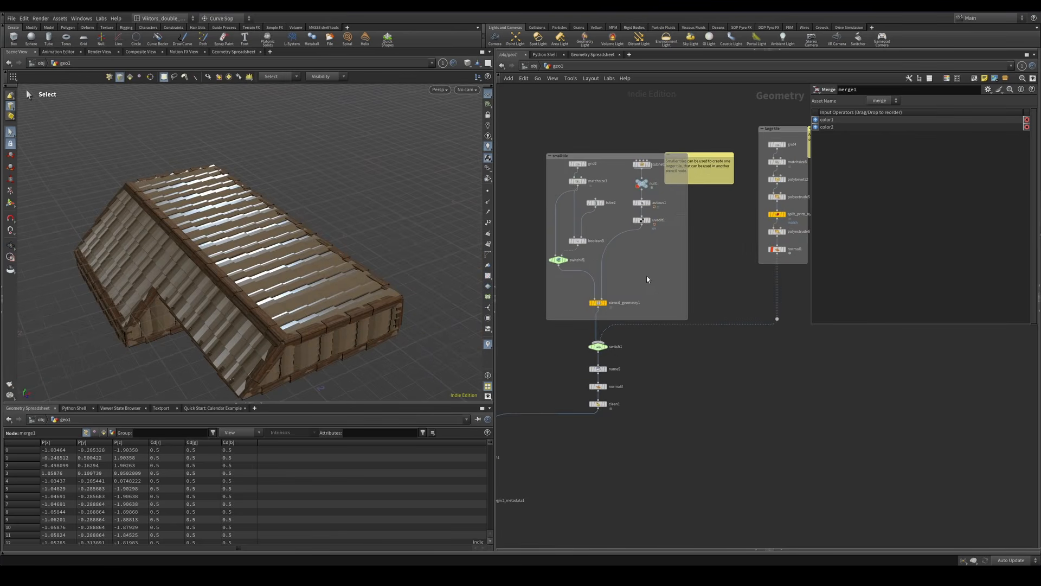
{"action": "left_click", "coordinate": [598, 302]}
{"action": "key", "text": "r"}
{"action": "scroll", "coordinate": [326, 260], "scroll_direction": "down", "scroll_amount": 3}
{"action": "mouse_move", "coordinate": [325, 260]}
{"action": "left_mouse_down", "text": "alt"}
{"action": "mouse_move", "coordinate": [276, 249]}
{"action": "mouse_move", "coordinate": [365, 222]}
{"action": "mouse_move", "coordinate": [359, 229]}
{"action": "mouse_move", "coordinate": [383, 227]}
{"action": "left_mouse_up", "text": "alt"}
{"action": "scroll", "coordinate": [364, 222], "scroll_direction": "up", "scroll_amount": 3}
{"action": "key", "text": "w"}
{"action": "key", "text": "w"}
{"action": "right_click_drag", "start_coordinate": [383, 228], "coordinate": [323, 255], "text": "alt"}
- Set Enable to 1 on switchif1 to pass the panel with the boolean hole into stencil_geometry1
{"action": "middle_click_drag", "start_coordinate": [625, 290], "coordinate": [716, 336]}
{"action": "scroll", "coordinate": [646, 323], "scroll_direction": "up", "scroll_amount": 4}
{"action": "scroll", "coordinate": [659, 226], "scroll_direction": "up", "scroll_amount": 2}
{"action": "middle_click_drag", "start_coordinate": [660, 226], "coordinate": [691, 294]}
{"action": "left_click", "coordinate": [603, 349]}
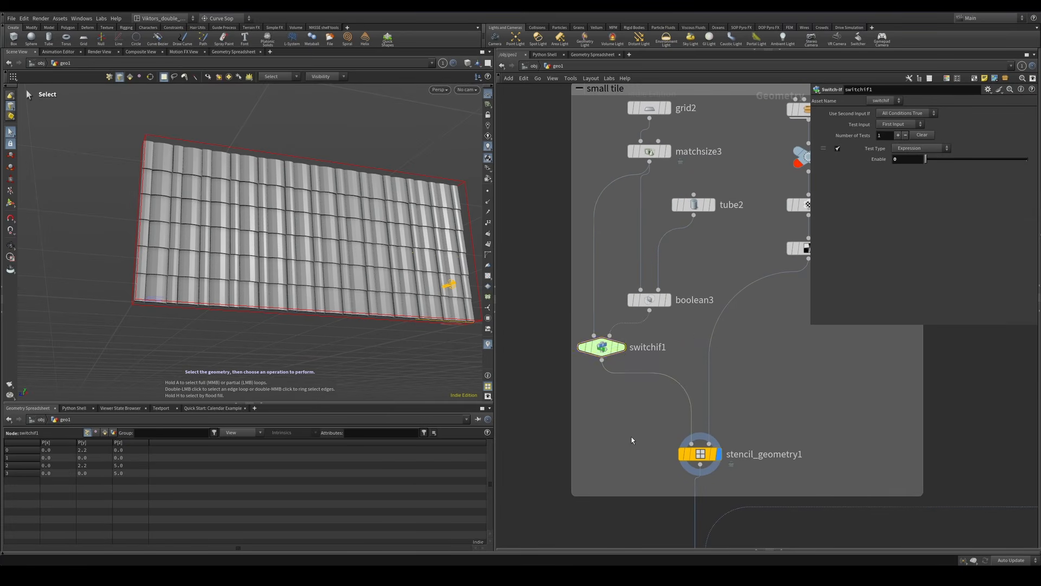
{"action": "left_click", "coordinate": [995, 160]}
{"action": "middle_click_drag", "start_coordinate": [760, 389], "coordinate": [710, 325]}
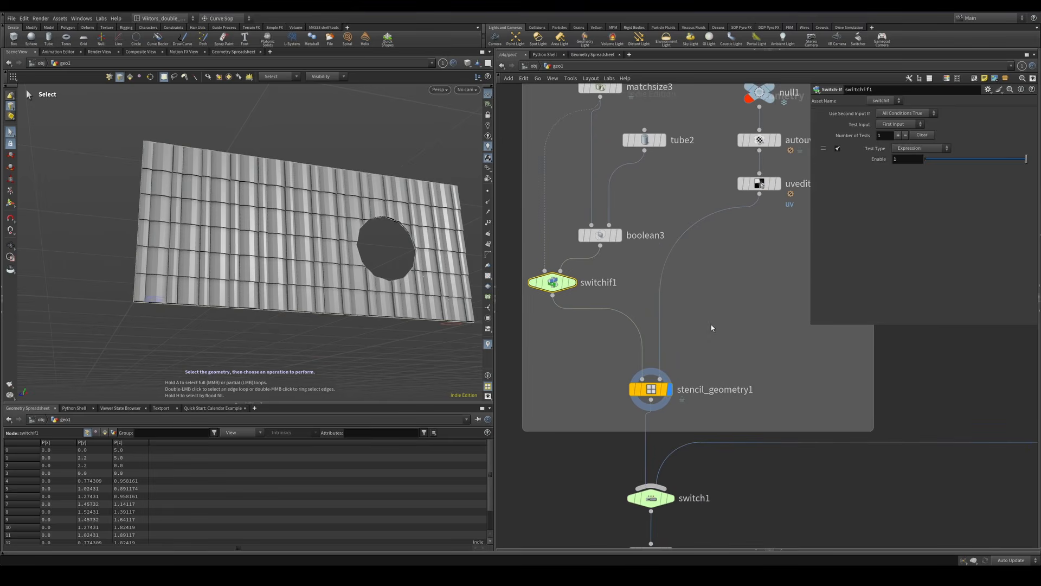
{"action": "left_click", "coordinate": [650, 389]}
{"action": "left_click_drag", "start_coordinate": [396, 254], "coordinate": [518, 294], "text": "alt"}
- Display switchif1 and examine the panel with the circular hole in shaded and wireframe modes
{"action": "left_click", "coordinate": [553, 282]}
{"action": "left_click", "coordinate": [570, 282]}
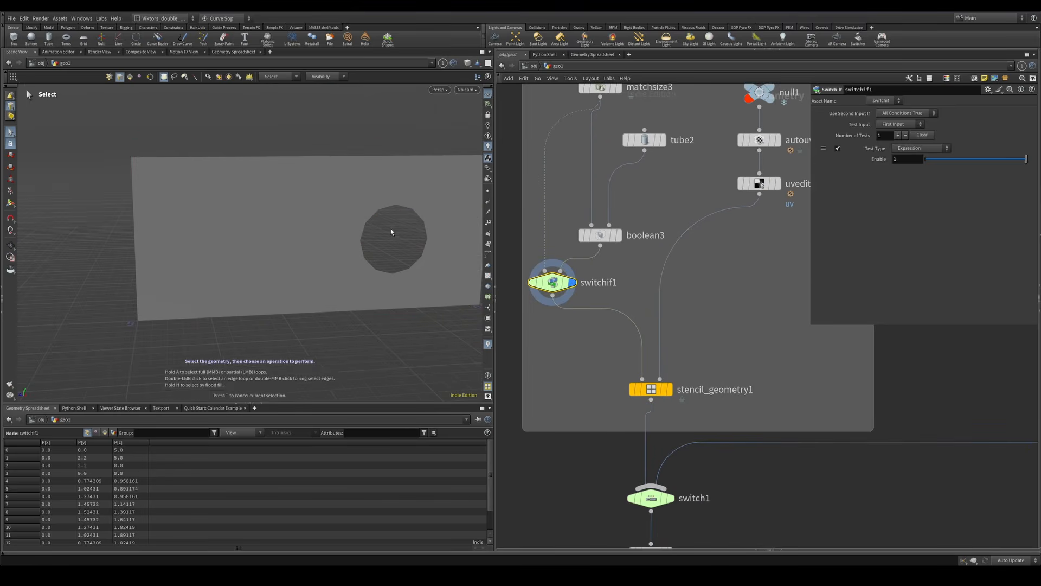
{"action": "key", "text": "w"}
{"action": "key", "text": "w"}
{"action": "mouse_move", "coordinate": [406, 236]}
{"action": "left_mouse_down", "text": "alt"}
{"action": "mouse_move", "coordinate": [413, 220]}
{"action": "mouse_move", "coordinate": [379, 205]}
{"action": "left_mouse_up", "text": "alt"}
{"action": "key", "text": "w"}
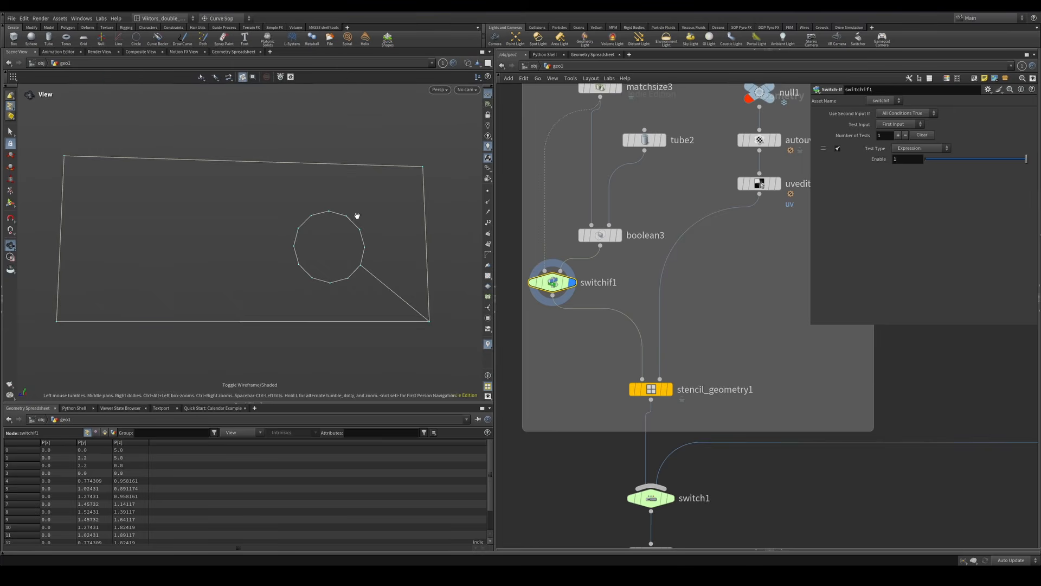
{"action": "key", "text": "s"}
{"action": "middle_click_drag", "start_coordinate": [677, 274], "coordinate": [679, 296]}
{"action": "key", "text": "w"}
{"action": "key", "text": "w"}
{"action": "mouse_move", "coordinate": [379, 209]}
{"action": "left_mouse_down", "text": "alt"}
{"action": "mouse_move", "coordinate": [374, 237]}
{"action": "mouse_move", "coordinate": [393, 240]}
{"action": "mouse_move", "coordinate": [377, 224]}
{"action": "left_mouse_up", "text": "alt"}
{"action": "key", "text": "w"}
{"action": "key", "text": "s"}
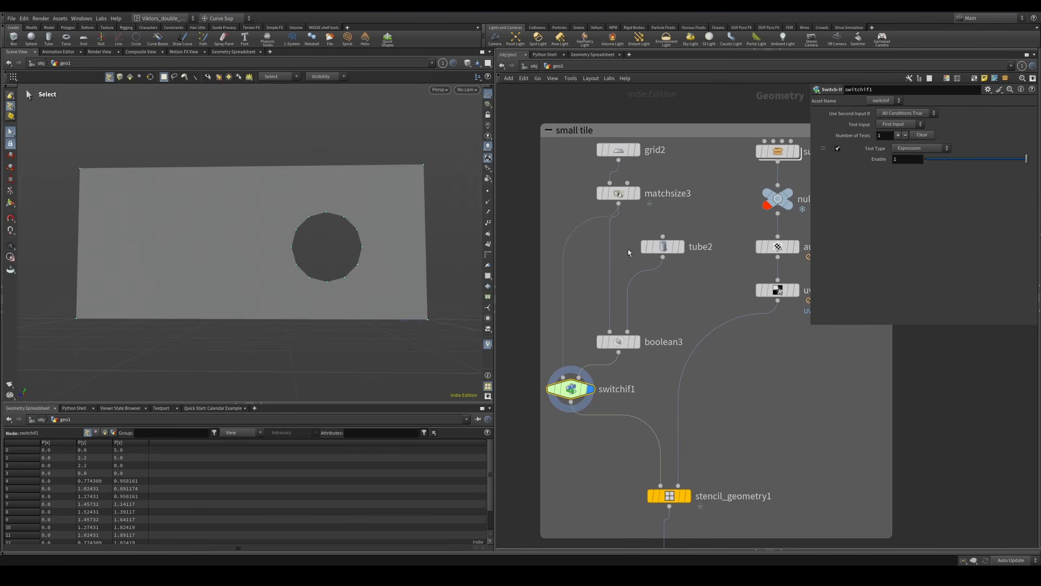
{"action": "middle_click_drag", "start_coordinate": [696, 281], "coordinate": [705, 273]}
{"action": "right_click_drag", "start_coordinate": [348, 199], "coordinate": [416, 191], "text": "alt"}
- Display stencil_geometry1 to view the tiles stenciled onto the panel with the hole
{"action": "middle_click_drag", "start_coordinate": [680, 488], "coordinate": [680, 402]}
{"action": "left_click", "coordinate": [697, 402]}
{"action": "left_click_drag", "start_coordinate": [396, 300], "coordinate": [403, 299], "text": "alt"}
{"action": "key", "text": "4"}
{"action": "left_click_drag", "start_coordinate": [389, 257], "coordinate": [455, 295], "text": "alt"}
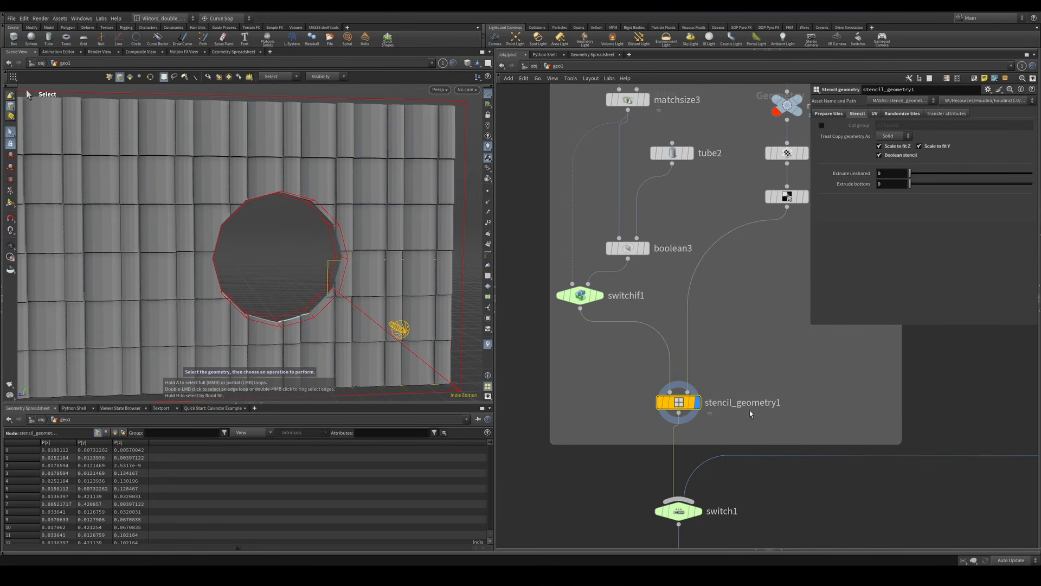
{"action": "middle_click_drag", "start_coordinate": [754, 413], "coordinate": [698, 369]}
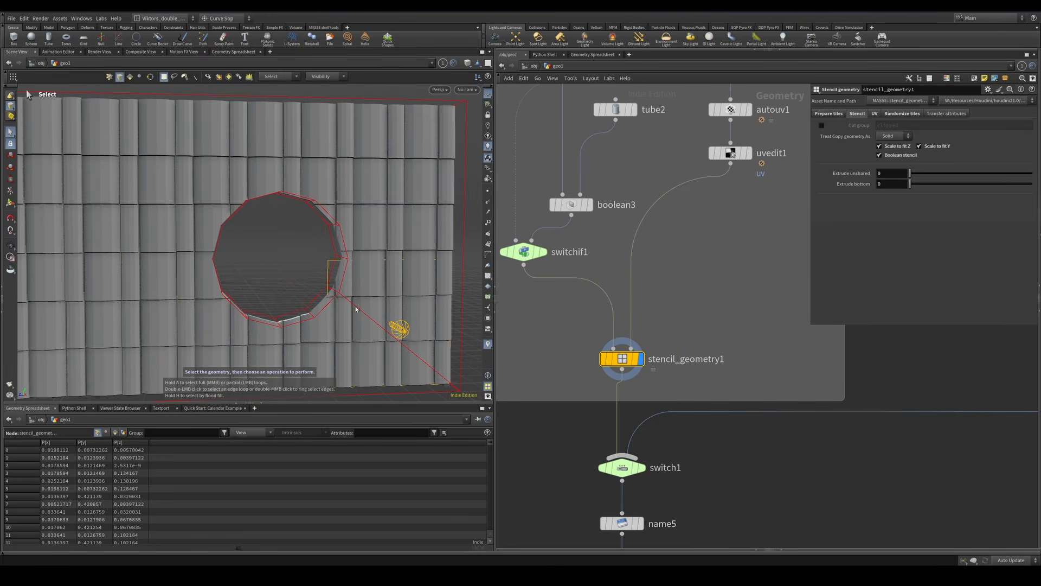
- Examine the cut tile edges around the circular opening up close in shaded and wireframe modes
{"action": "mouse_move", "coordinate": [356, 310]}
{"action": "left_mouse_down", "text": "alt"}
{"action": "mouse_move", "coordinate": [314, 255]}
{"action": "mouse_move", "coordinate": [326, 234]}
{"action": "left_mouse_up", "text": "alt"}
{"action": "right_click_drag", "start_coordinate": [326, 235], "coordinate": [367, 214], "text": "alt"}
{"action": "key", "text": "w"}
{"action": "key", "text": "w"}
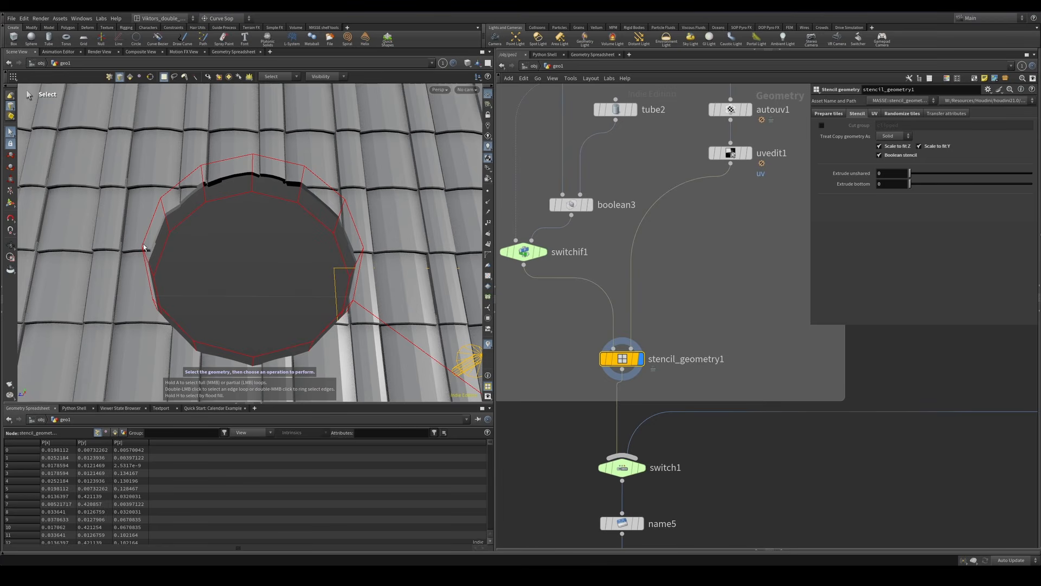
{"action": "left_click_drag", "start_coordinate": [337, 337], "coordinate": [356, 353], "text": "alt"}
{"action": "mouse_move", "coordinate": [376, 225]}
{"action": "right_mouse_down", "text": "alt"}
{"action": "mouse_move", "coordinate": [301, 283]}
{"action": "mouse_move", "coordinate": [320, 304]}
{"action": "right_mouse_up", "text": "alt"}
{"action": "key", "text": "w"}
{"action": "key", "text": "w"}
{"action": "mouse_move", "coordinate": [321, 304]}
{"action": "left_mouse_down", "text": "alt"}
{"action": "mouse_move", "coordinate": [200, 283]}
{"action": "mouse_move", "coordinate": [218, 309]}
{"action": "left_mouse_up", "text": "alt"}
{"action": "key", "text": "w"}
{"action": "key", "text": "w"}
- Set Enable back to 0 on switchif1 to bypass the boolean hole
{"action": "mouse_move", "coordinate": [720, 310]}
{"action": "middle_mouse_down"}
{"action": "mouse_move", "coordinate": [749, 311]}
{"action": "mouse_move", "coordinate": [759, 339]}
{"action": "middle_mouse_up"}
{"action": "scroll", "coordinate": [759, 339], "scroll_direction": "down", "scroll_amount": 4}
{"action": "scroll", "coordinate": [715, 317], "scroll_direction": "up", "scroll_amount": 4}
{"action": "middle_click_drag", "start_coordinate": [670, 296], "coordinate": [642, 317]}
{"action": "left_click_drag", "start_coordinate": [616, 282], "coordinate": [616, 272]}
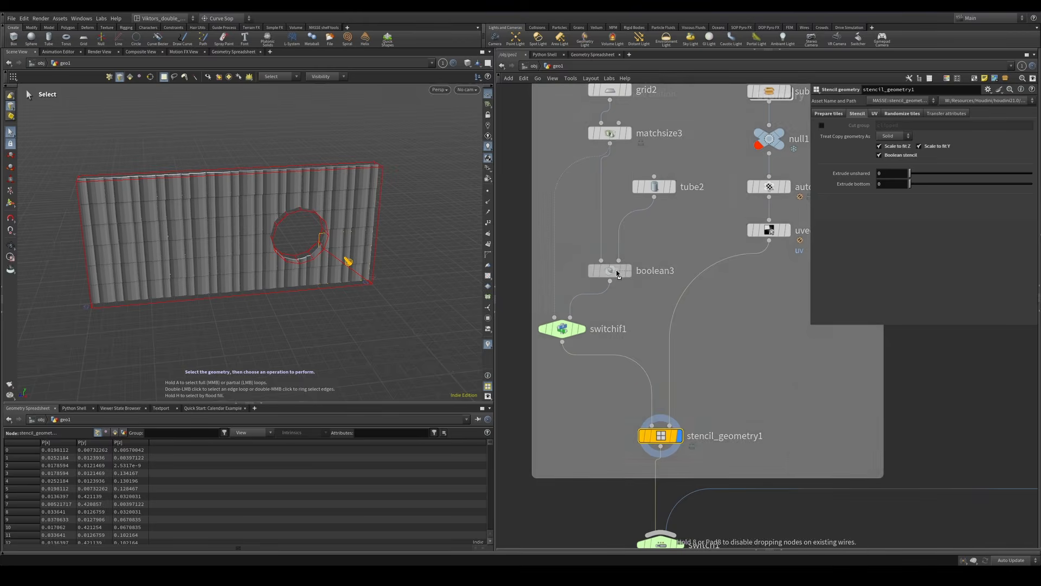
{"action": "middle_click_drag", "start_coordinate": [670, 268], "coordinate": [584, 332]}
{"action": "left_click", "coordinate": [681, 295]}
{"action": "middle_click_drag", "start_coordinate": [688, 383], "coordinate": [744, 299]}
{"action": "left_click", "coordinate": [629, 415]}
{"action": "left_click", "coordinate": [537, 308]}
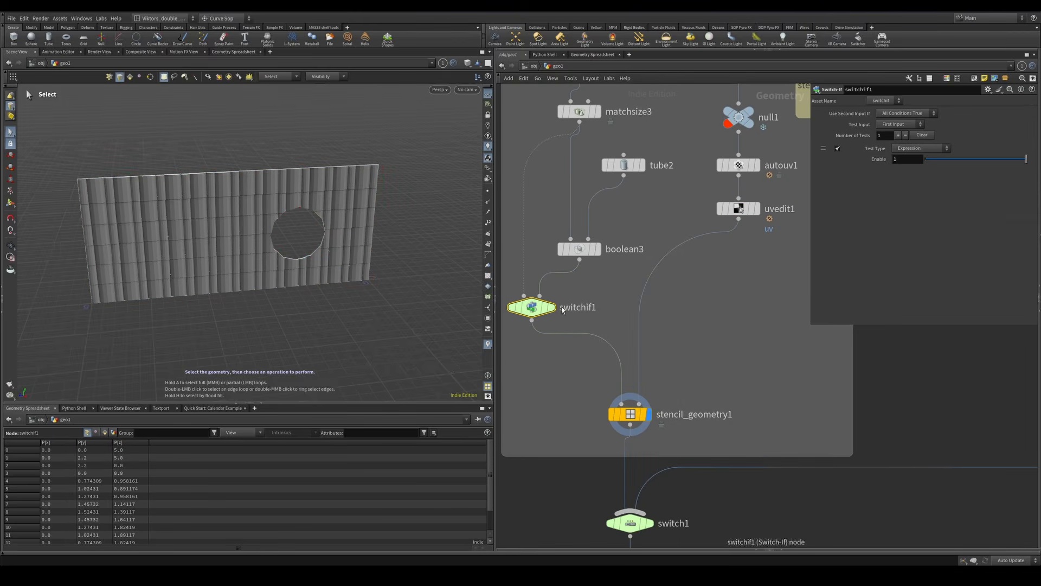
{"action": "left_click", "coordinate": [925, 159]}
- Display the switchif1 output and examine the plain rectangular panel without the hole
{"action": "middle_click_drag", "start_coordinate": [670, 352], "coordinate": [679, 330]}
{"action": "left_click_drag", "start_coordinate": [282, 235], "coordinate": [238, 211], "text": "alt"}
{"action": "key", "text": "w"}
{"action": "left_click", "coordinate": [560, 286]}
{"action": "mouse_move", "coordinate": [374, 244]}
{"action": "left_mouse_down", "text": "alt"}
{"action": "mouse_move", "coordinate": [327, 269]}
{"action": "mouse_move", "coordinate": [244, 233]}
{"action": "mouse_move", "coordinate": [336, 244]}
{"action": "left_mouse_up", "text": "alt"}
{"action": "key", "text": "w"}
- Display uvedit1 and view its framed tile geometry in wireframe
{"action": "middle_click_drag", "start_coordinate": [727, 316], "coordinate": [642, 396]}
{"action": "left_click", "coordinate": [682, 268]}
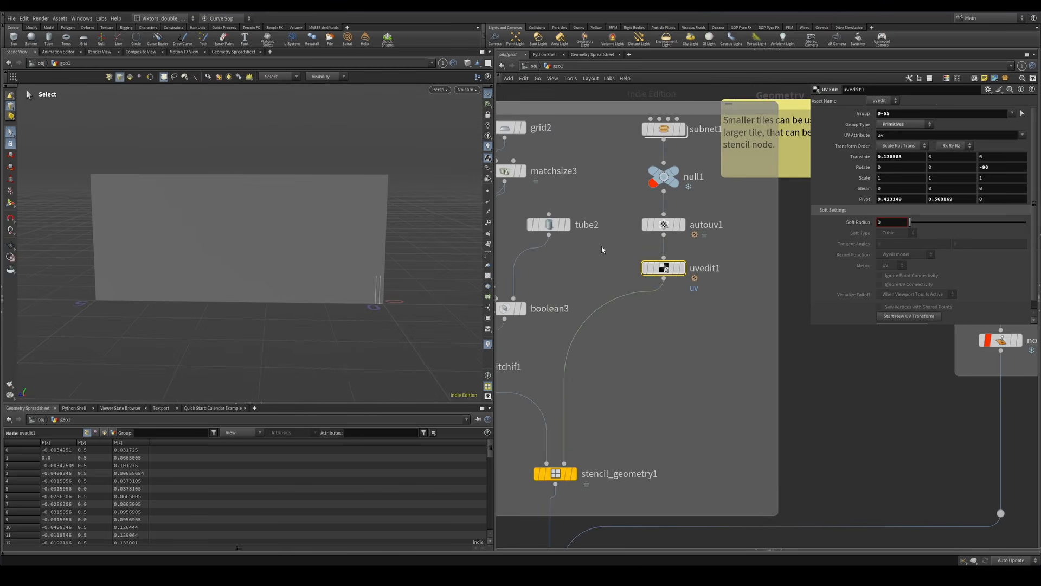
{"action": "key", "text": "h"}
{"action": "key", "text": "s"}
{"action": "key", "text": "w"}
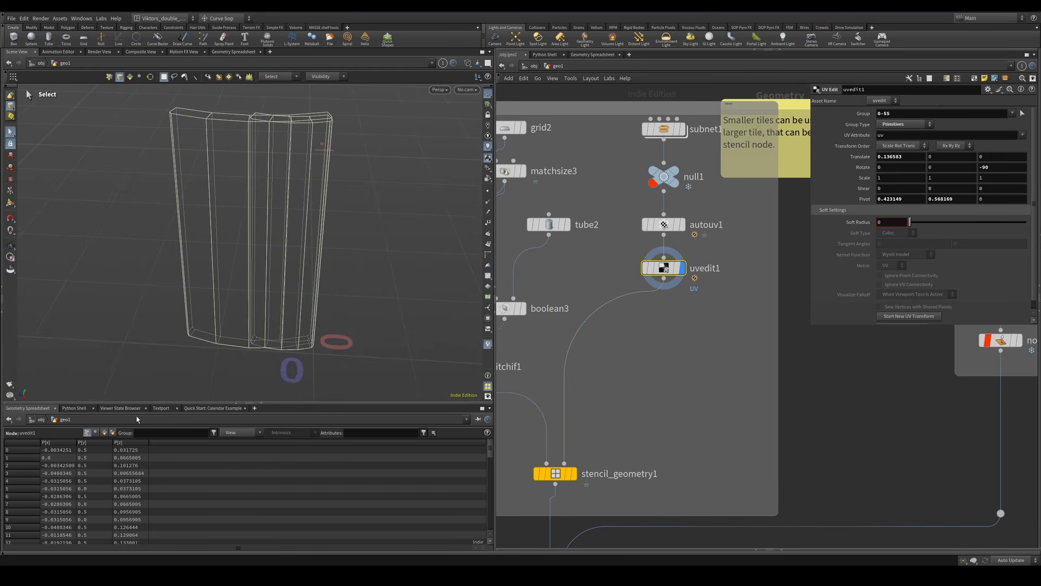
- Show uvedit1's primitive attributes in the geometry spreadsheet and examine the tile_name values
{"action": "middle_click_drag", "start_coordinate": [666, 302], "coordinate": [677, 310]}
{"action": "left_click", "coordinate": [664, 245]}
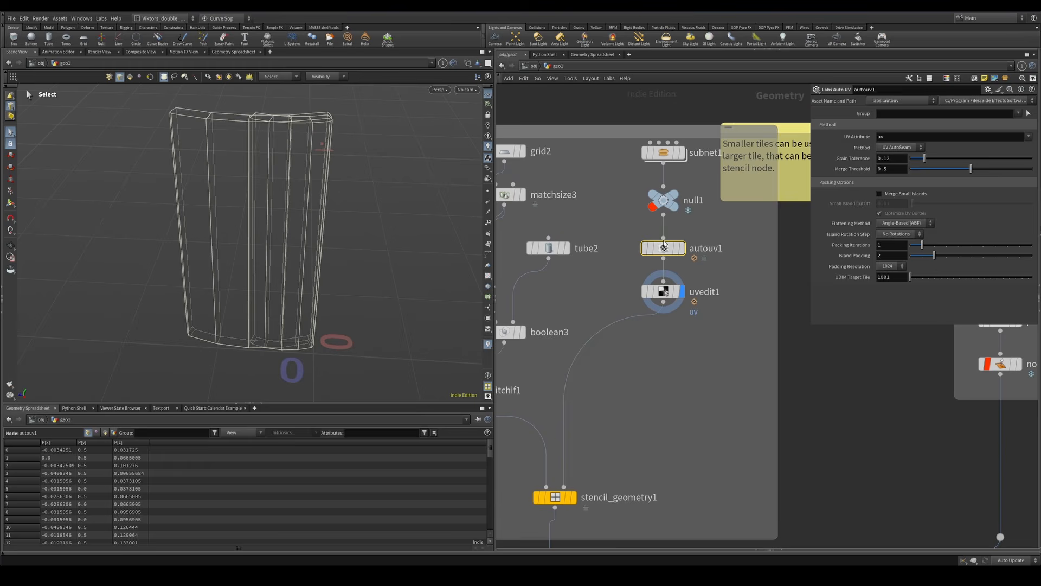
{"action": "left_click", "coordinate": [720, 291]}
{"action": "left_click", "coordinate": [106, 434]}
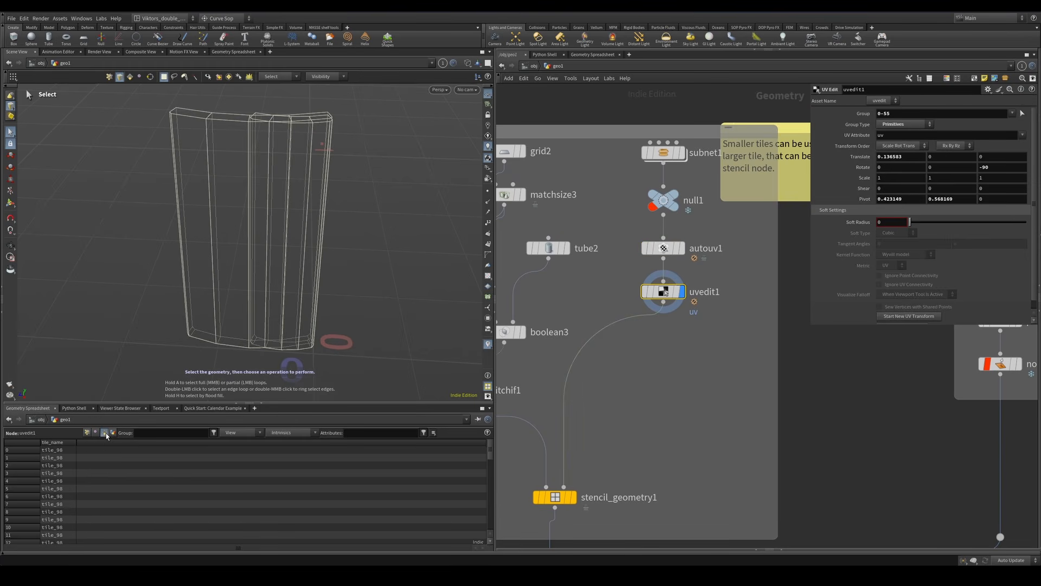
{"action": "left_click_drag", "start_coordinate": [335, 284], "coordinate": [332, 315], "text": "alt"}
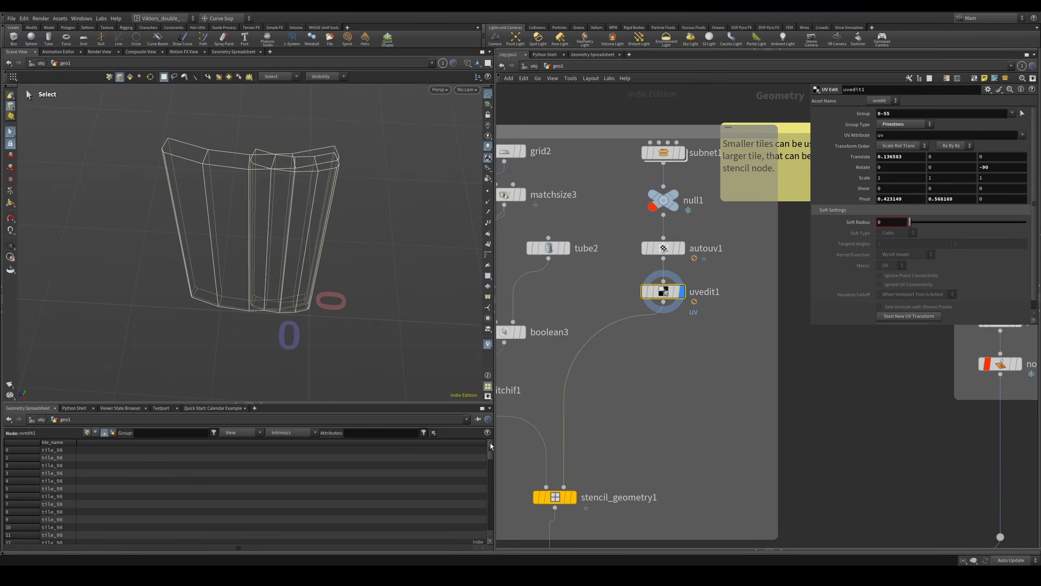
{"action": "mouse_move", "coordinate": [490, 446]}
{"action": "left_mouse_down"}
{"action": "mouse_move", "coordinate": [489, 497]}
{"action": "mouse_move", "coordinate": [486, 438]}
{"action": "left_mouse_up"}
{"action": "mouse_move", "coordinate": [488, 454]}
{"action": "left_mouse_down"}
{"action": "mouse_move", "coordinate": [489, 517]}
{"action": "mouse_move", "coordinate": [490, 435]}
{"action": "left_mouse_up"}
{"action": "scroll", "coordinate": [88, 500], "scroll_direction": "down", "scroll_amount": 1}
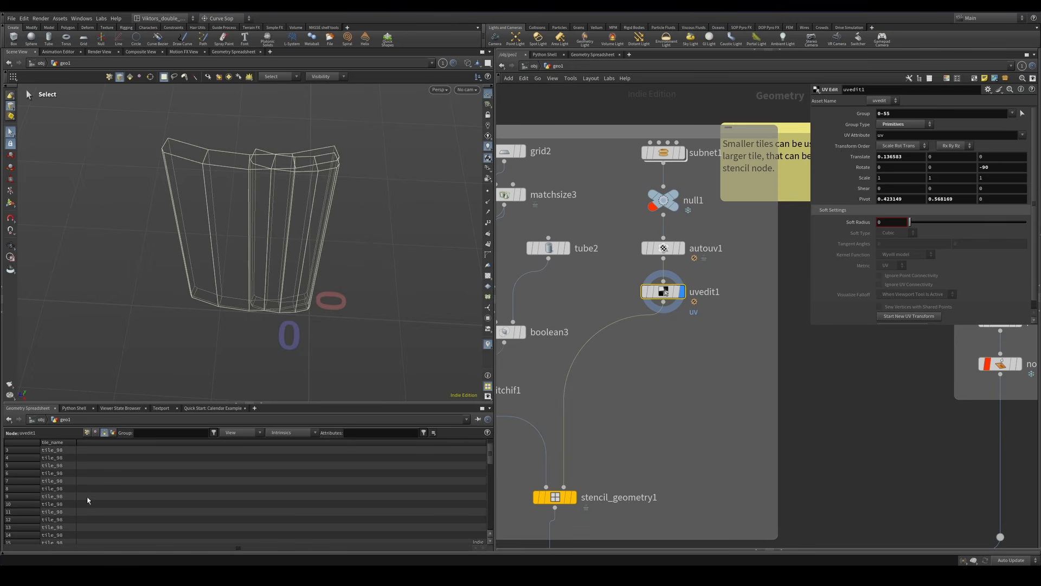
- Shade the uvedit1 geometry and select individual tile pieces to relate them to the tile_name attribute
{"action": "key", "text": "4"}
{"action": "key", "text": "w"}
{"action": "double_click", "coordinate": [221, 239]}
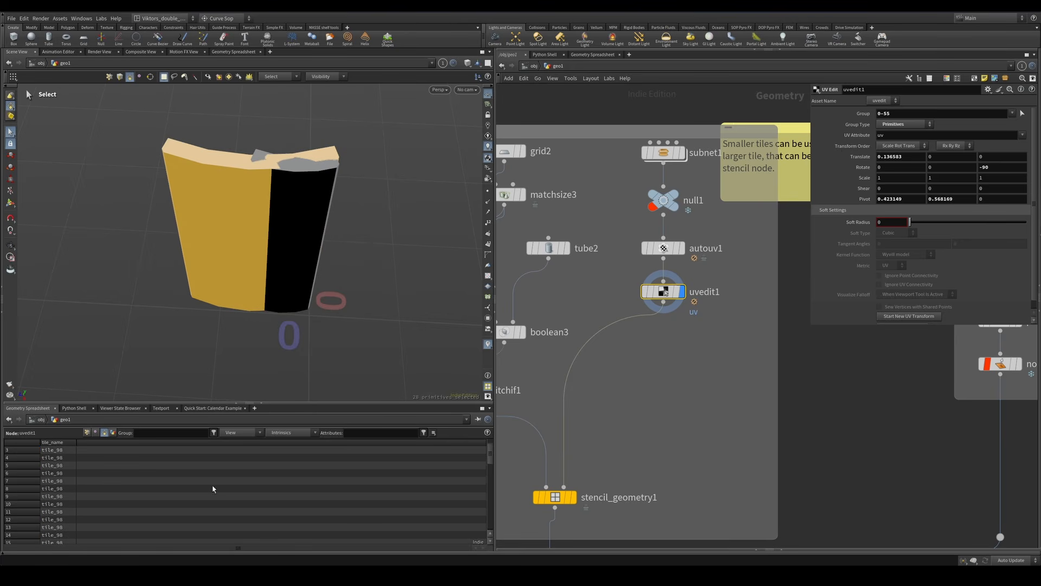
{"action": "scroll", "coordinate": [488, 455], "scroll_direction": "up", "scroll_amount": 1}
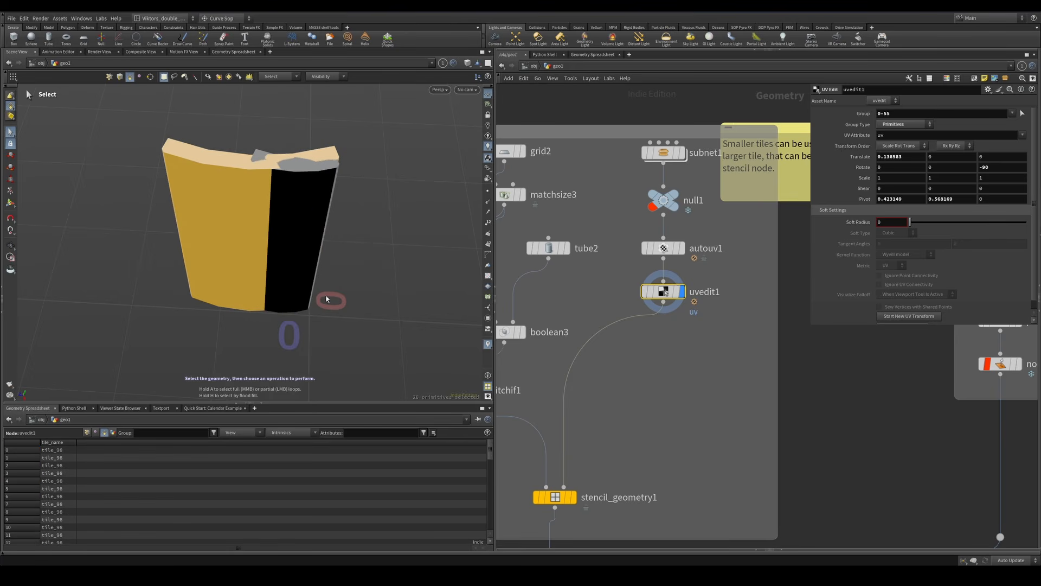
{"action": "double_click", "coordinate": [330, 167]}
- Display stencil_geometry1, frame the whole panel in shaded mode and examine the assembled tiles
{"action": "scroll", "coordinate": [782, 170], "scroll_direction": "down", "scroll_amount": 3}
{"action": "left_click", "coordinate": [661, 360]}
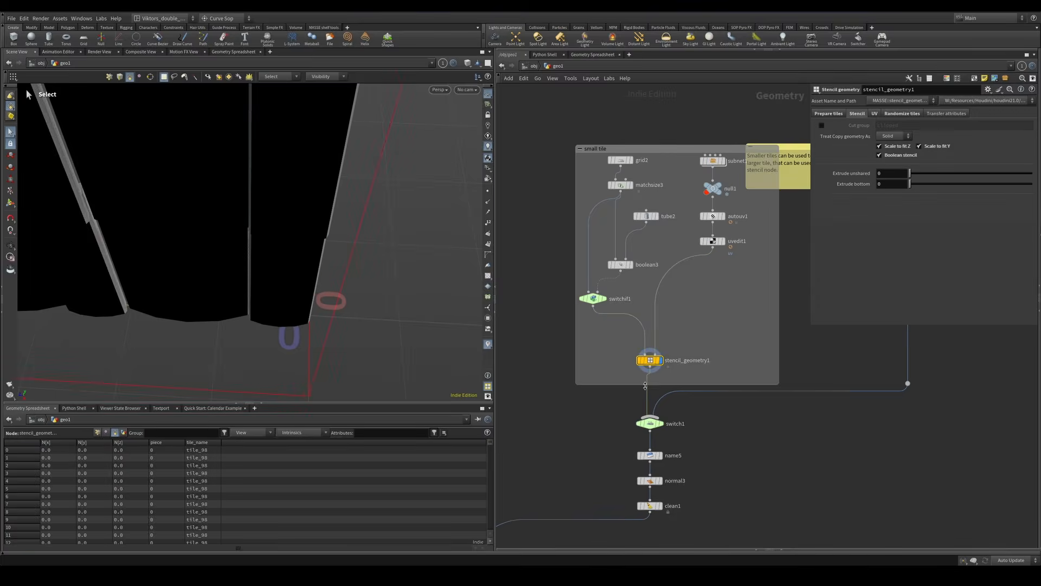
{"action": "key", "text": "space+g"}
{"action": "key", "text": "w"}
{"action": "left_click_drag", "start_coordinate": [259, 227], "coordinate": [276, 161]}
{"action": "middle_click_drag", "start_coordinate": [148, 235], "coordinate": [181, 204]}
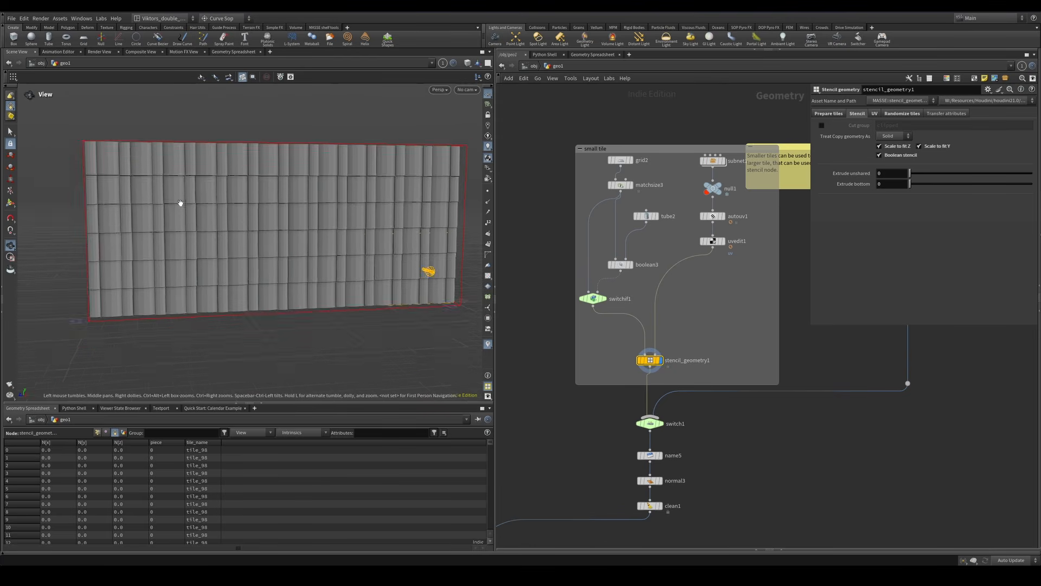
- Show stencil_geometry1's tile preparation settings and inspect the assembled panel up close and from the front
{"action": "right_click_drag", "start_coordinate": [181, 204], "coordinate": [230, 237]}
{"action": "middle_click_drag", "start_coordinate": [230, 237], "coordinate": [326, 270]}
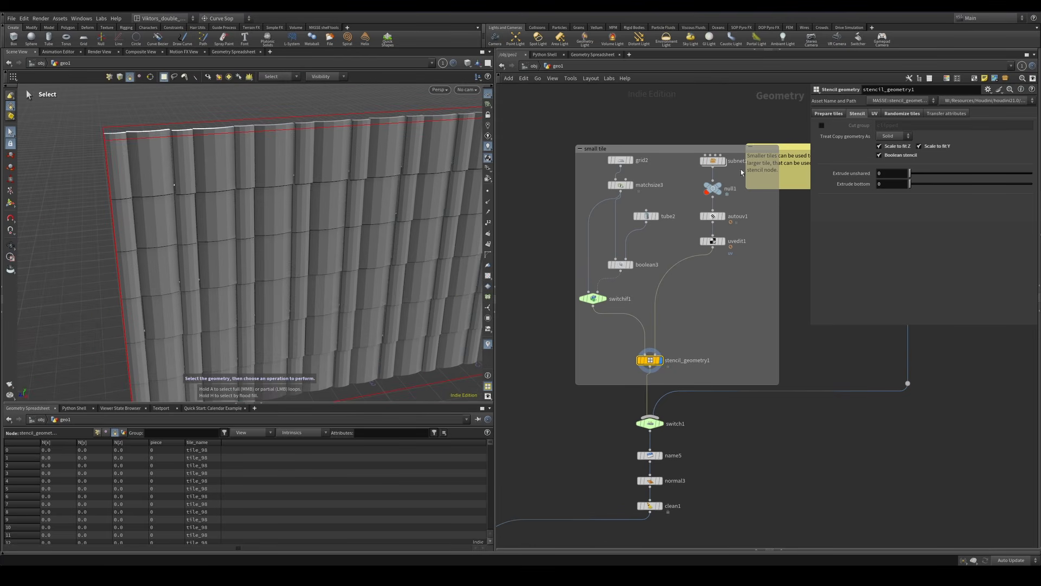
{"action": "left_click", "coordinate": [831, 113]}
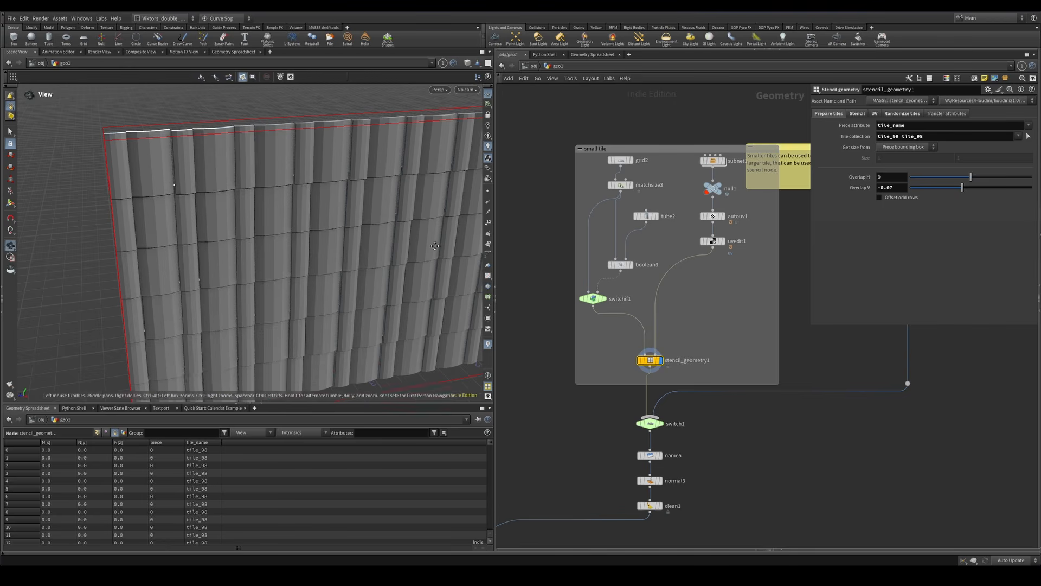
{"action": "key", "text": "w"}
{"action": "mouse_move", "coordinate": [374, 244]}
{"action": "left_mouse_down", "text": "alt"}
{"action": "mouse_move", "coordinate": [369, 218]}
{"action": "mouse_move", "coordinate": [335, 214]}
{"action": "mouse_move", "coordinate": [362, 215]}
{"action": "left_mouse_up", "text": "alt"}
{"action": "key", "text": "w"}
{"action": "right_click_drag", "start_coordinate": [361, 215], "coordinate": [293, 239], "text": "alt"}
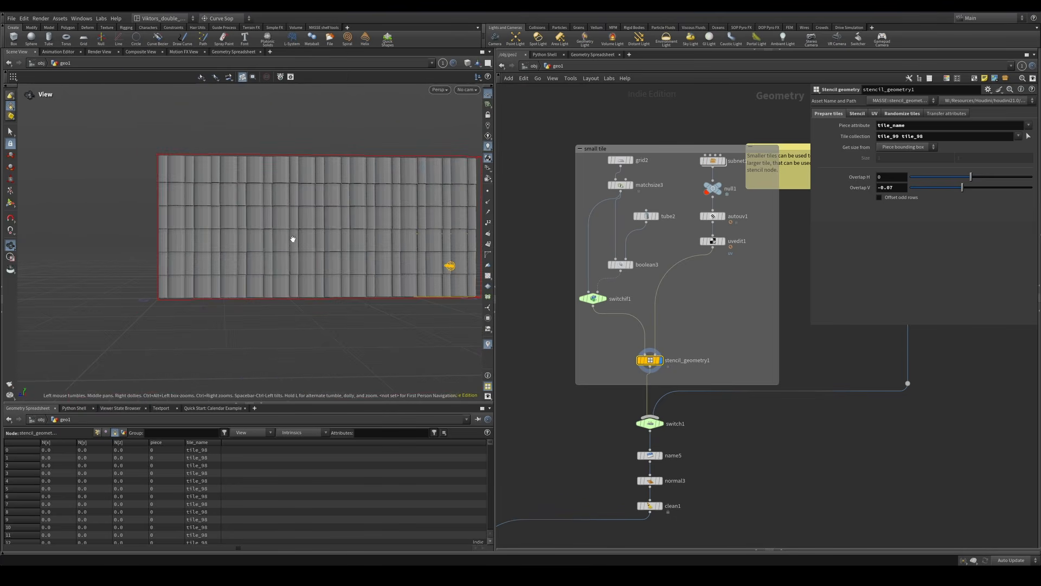
{"action": "right_click_drag", "start_coordinate": [298, 186], "coordinate": [360, 193], "text": "alt"}
{"action": "left_click_drag", "start_coordinate": [360, 193], "coordinate": [383, 190], "text": "alt"}
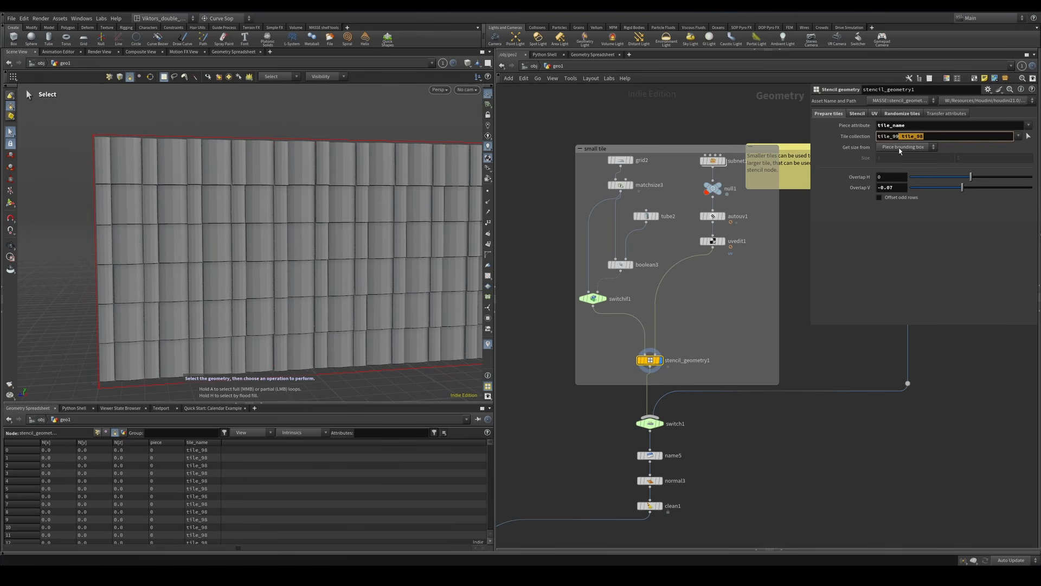
- Clear the Tile collection of stencil_geometry1, leaving tile_name as the piece attribute
{"action": "key", "text": "w"}
{"action": "mouse_move", "coordinate": [388, 222]}
{"action": "left_mouse_down", "text": "alt"}
{"action": "mouse_move", "coordinate": [346, 228]}
{"action": "mouse_move", "coordinate": [380, 221]}
{"action": "left_mouse_up", "text": "alt"}
{"action": "key", "text": "w"}
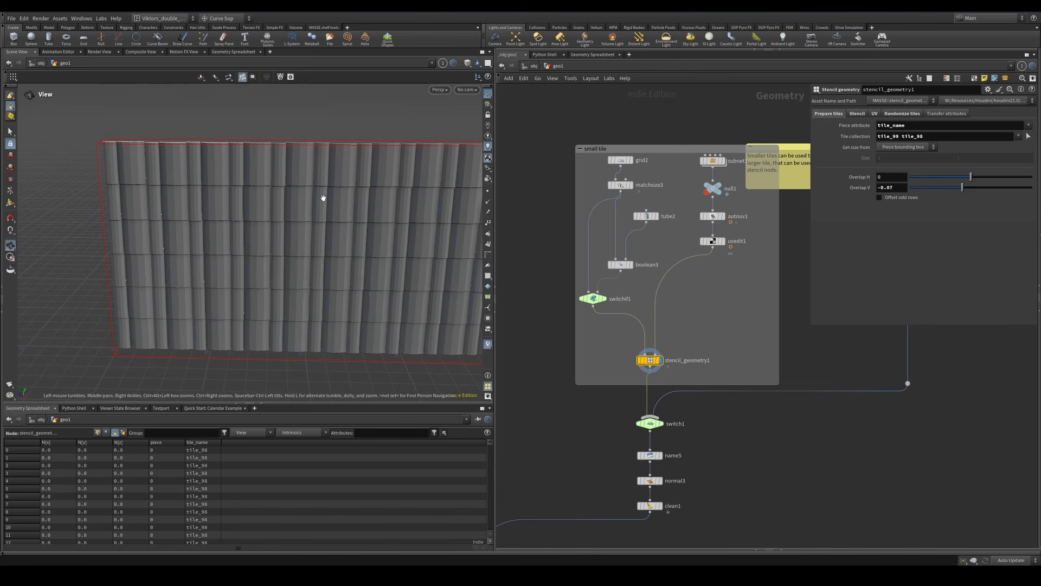
{"action": "left_click_drag", "start_coordinate": [323, 197], "coordinate": [356, 170]}
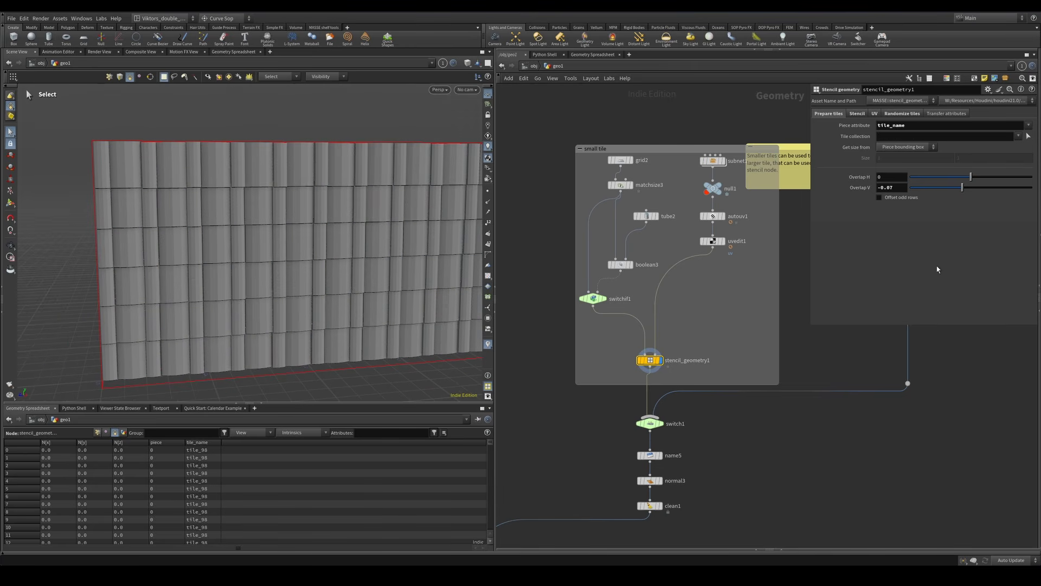
{"action": "left_click_drag", "start_coordinate": [384, 216], "coordinate": [352, 198]}
- Examine stencil_geometry1's input connections in the network alongside the panel in wireframe and shaded display
{"action": "key", "text": "w"}
{"action": "scroll", "coordinate": [737, 259], "scroll_direction": "up", "scroll_amount": 3}
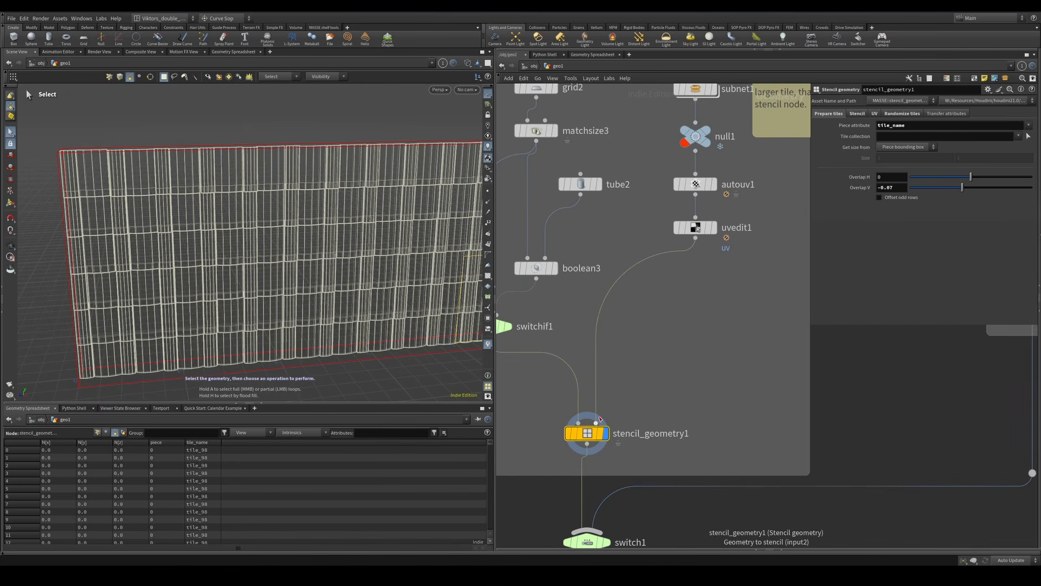
{"action": "middle_click_drag", "start_coordinate": [644, 418], "coordinate": [654, 382]}
{"action": "left_click_drag", "start_coordinate": [393, 288], "coordinate": [409, 210], "text": "alt"}
{"action": "key", "text": "w"}
{"action": "middle_click_drag", "start_coordinate": [765, 291], "coordinate": [761, 281]}
{"action": "left_click_drag", "start_coordinate": [600, 426], "coordinate": [599, 425]}
{"action": "left_click_drag", "start_coordinate": [355, 220], "coordinate": [341, 160], "text": "alt"}
{"action": "left_click_drag", "start_coordinate": [217, 171], "coordinate": [195, 193], "text": "alt"}
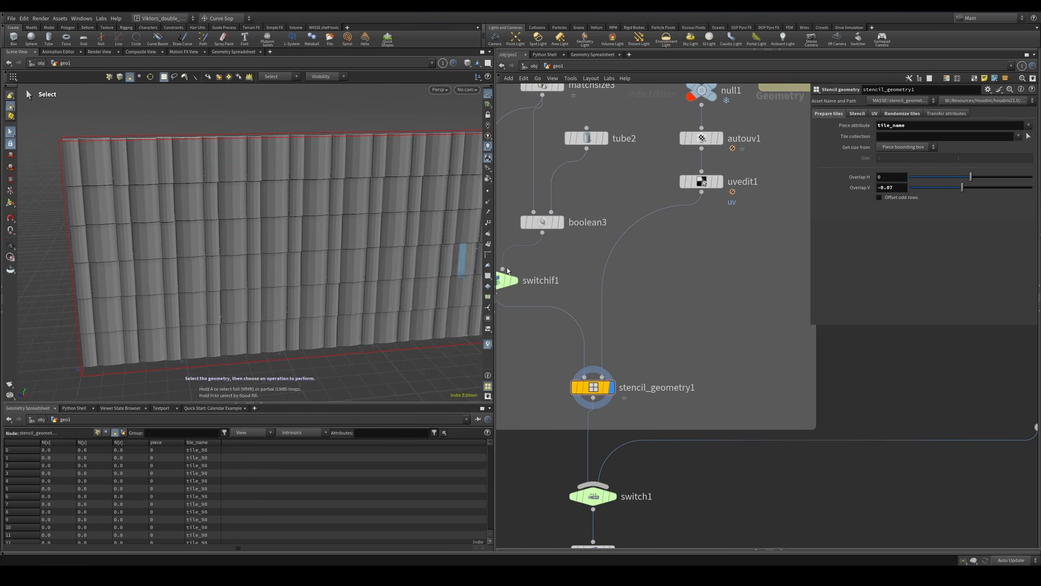
- Set stencil_geometry1's tile randomization to seed 2 in Noise mode and view the whole panel
{"action": "middle_click_drag", "start_coordinate": [759, 206], "coordinate": [746, 243]}
{"action": "left_click", "coordinate": [902, 114]}
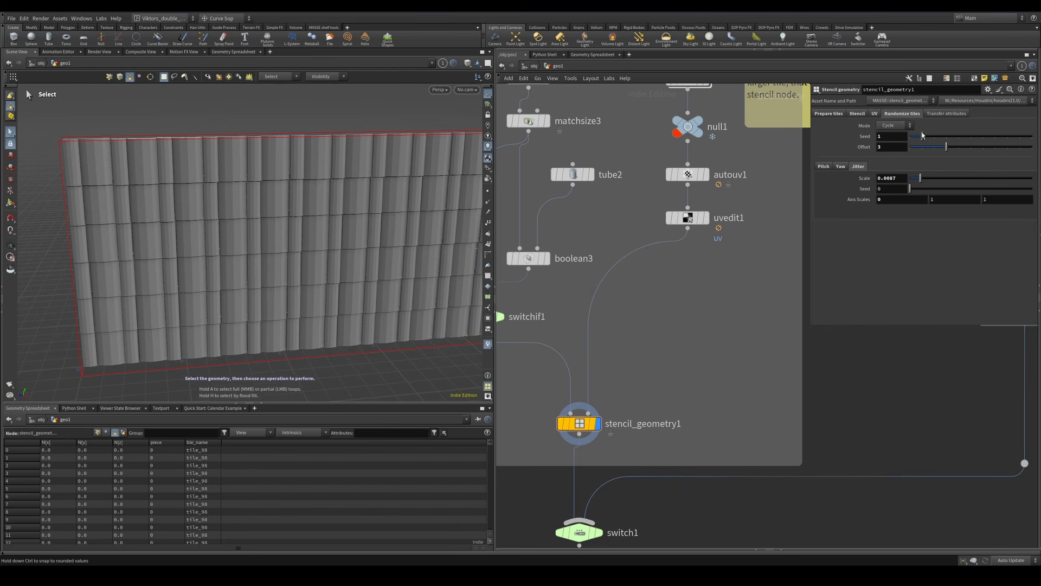
{"action": "left_click_drag", "start_coordinate": [922, 135], "coordinate": [933, 136]}
{"action": "left_click", "coordinate": [900, 126]}
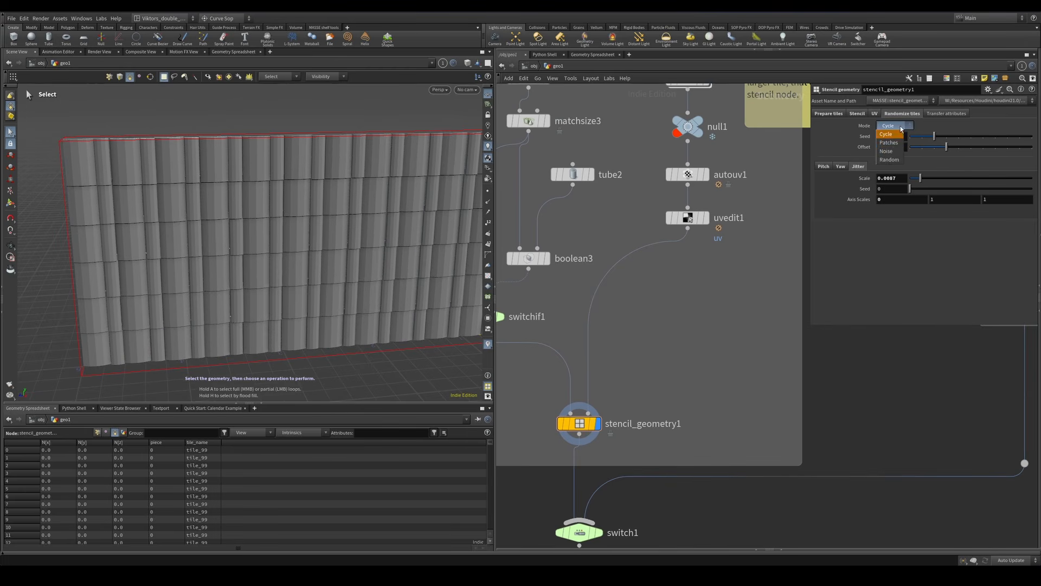
{"action": "left_click", "coordinate": [894, 146]}
{"action": "left_click_drag", "start_coordinate": [456, 214], "coordinate": [341, 211], "text": "alt"}
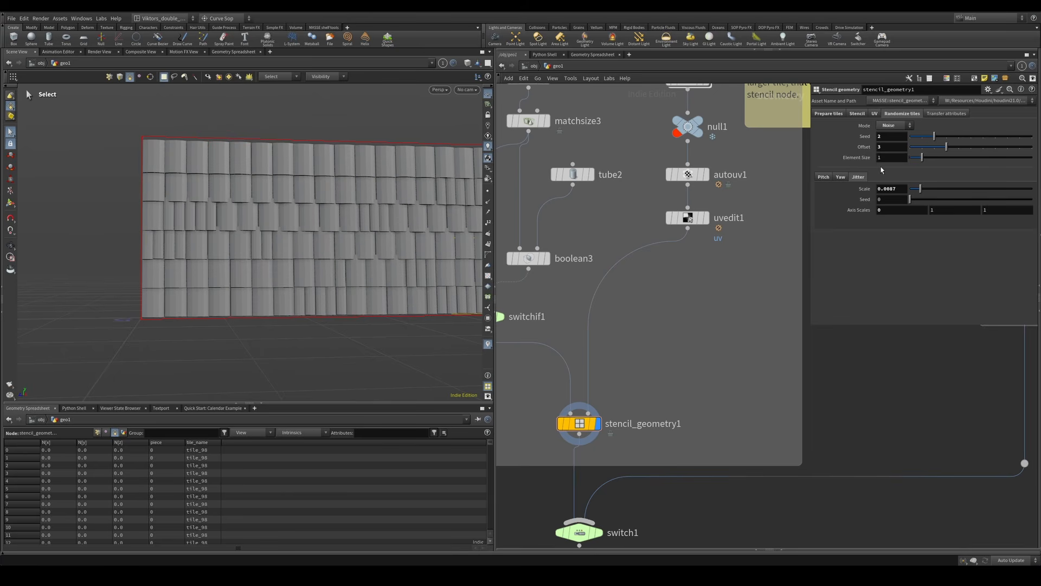
- Set the tile randomization's element size to 3.57, seed to 3 and offset to 5, and try Random mode
{"action": "mouse_move", "coordinate": [961, 158]}
{"action": "left_mouse_down"}
{"action": "mouse_move", "coordinate": [974, 153]}
{"action": "mouse_move", "coordinate": [954, 160]}
{"action": "left_mouse_up"}
{"action": "left_click", "coordinate": [946, 136]}
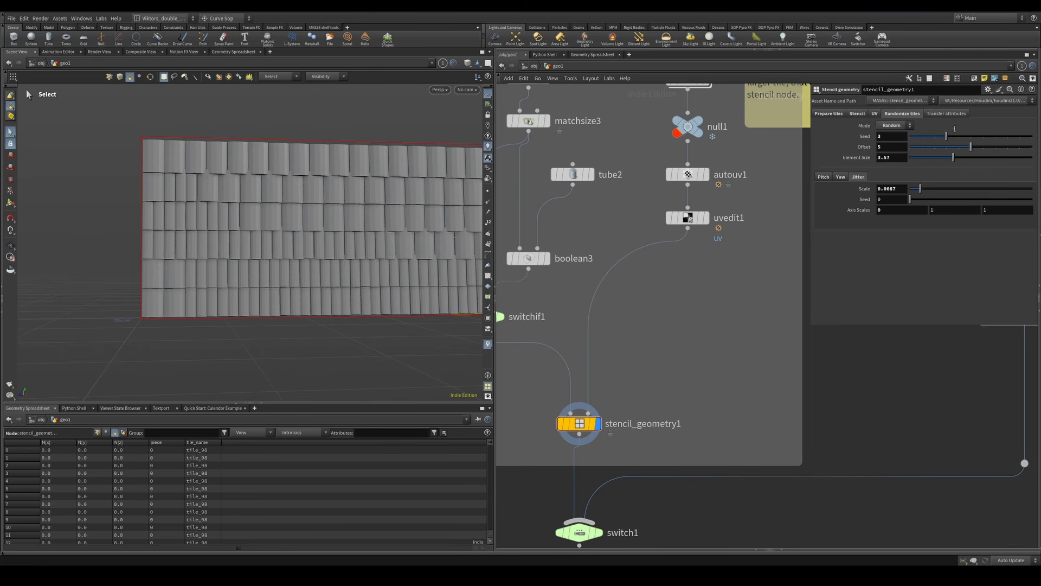
{"action": "mouse_move", "coordinate": [320, 209]}
{"action": "left_mouse_down", "text": "alt"}
{"action": "mouse_move", "coordinate": [343, 205]}
{"action": "mouse_move", "coordinate": [327, 219]}
{"action": "left_mouse_up", "text": "alt"}
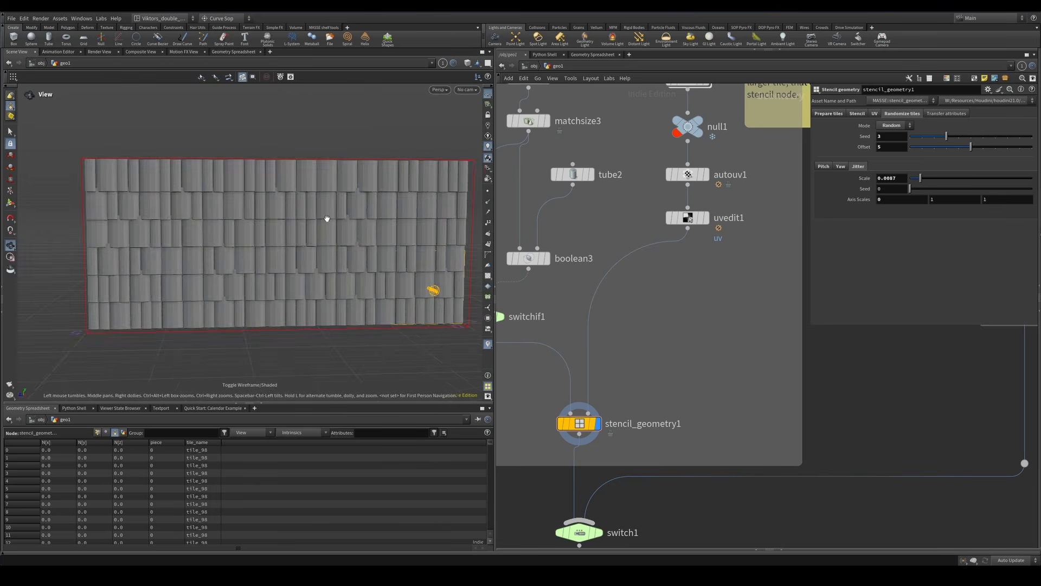
- Examine the randomly mixed tile widths across the panel in the orthographic right view
{"action": "middle_click_drag", "start_coordinate": [327, 219], "coordinate": [297, 218]}
{"action": "key", "text": "s"}
{"action": "left_click_drag", "start_coordinate": [145, 205], "coordinate": [196, 177]}
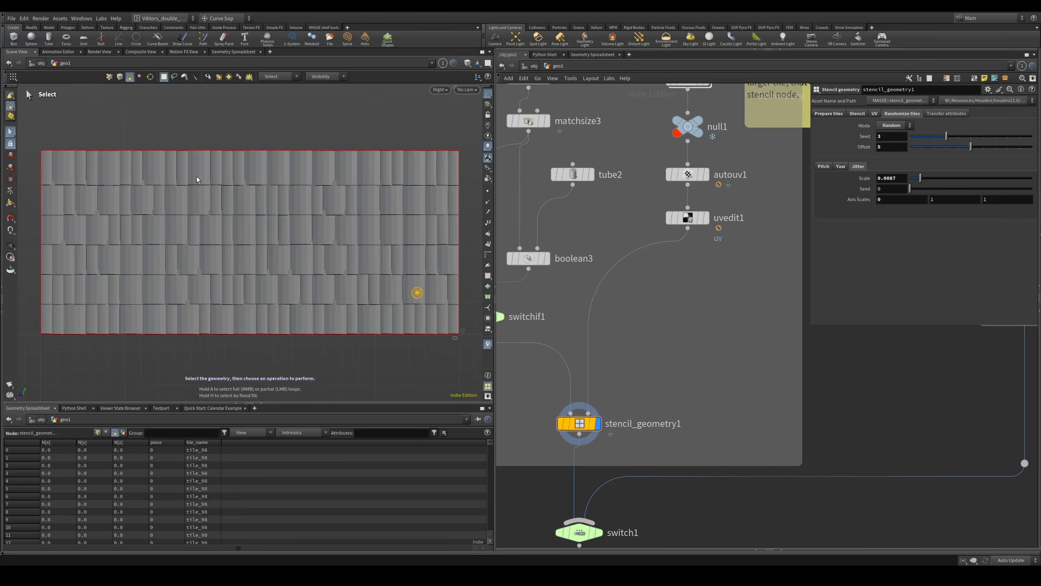
{"action": "scroll", "coordinate": [309, 206], "scroll_direction": "down", "scroll_amount": 4}
{"action": "scroll", "coordinate": [199, 215], "scroll_direction": "up", "scroll_amount": 5}
{"action": "middle_click_drag", "start_coordinate": [197, 205], "coordinate": [207, 203]}
{"action": "scroll", "coordinate": [230, 203], "scroll_direction": "down", "scroll_amount": 3}
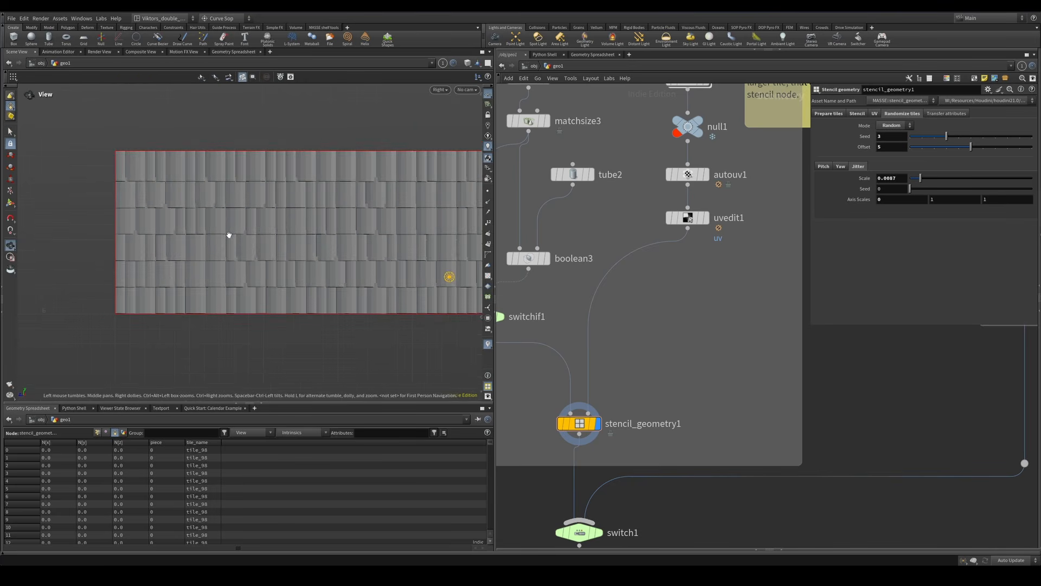
{"action": "middle_click_drag", "start_coordinate": [282, 231], "coordinate": [255, 230]}
{"action": "scroll", "coordinate": [241, 228], "scroll_direction": "down", "scroll_amount": 2}
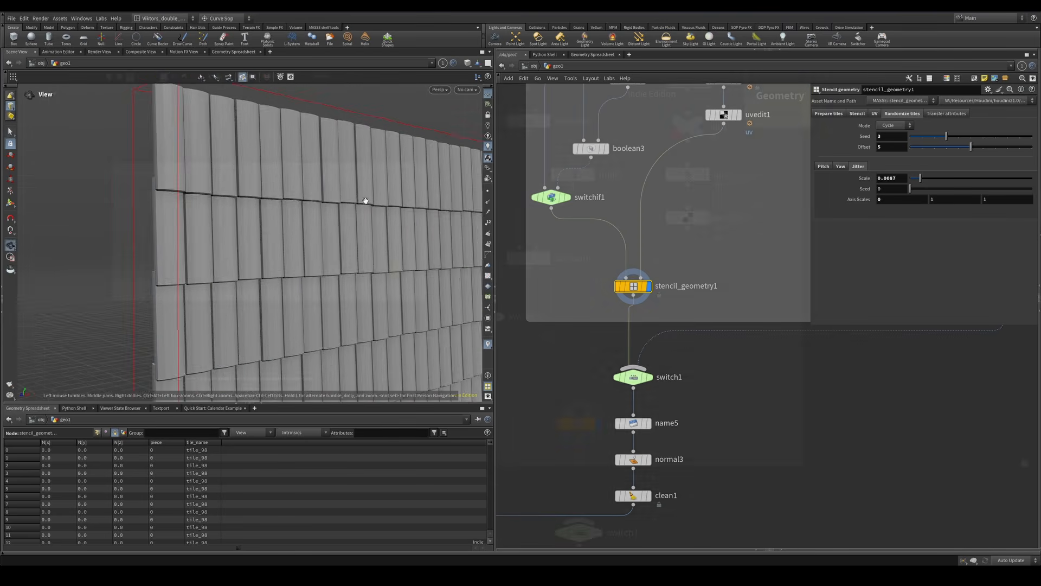
- Reset stencil_geometry1's Overlap H and Overlap V to 0 and view the joint between tile rows
{"action": "left_click", "coordinate": [840, 115]}
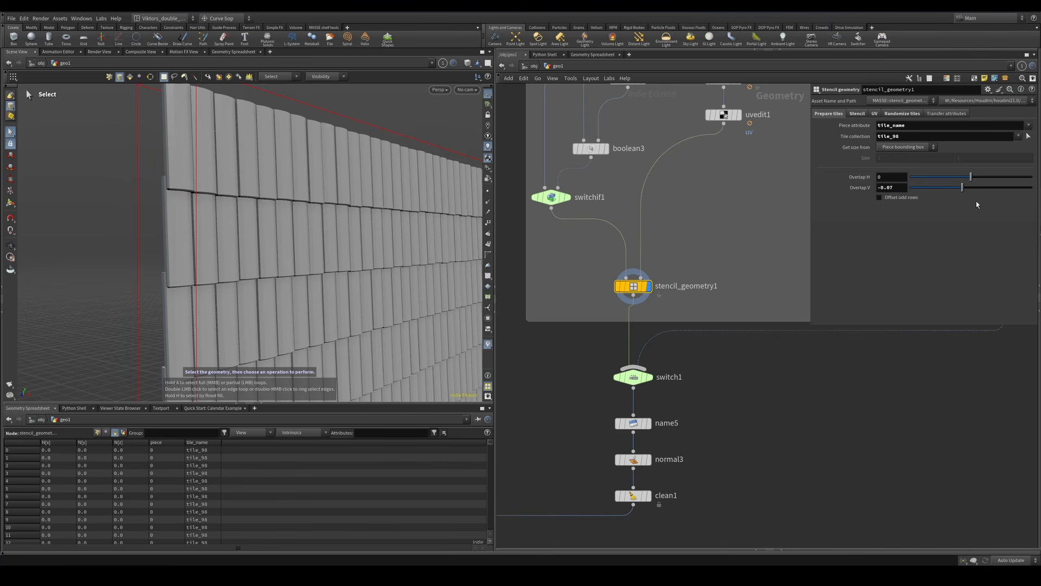
{"action": "mouse_move", "coordinate": [966, 179]}
{"action": "left_mouse_down"}
{"action": "mouse_move", "coordinate": [986, 180]}
{"action": "mouse_move", "coordinate": [976, 180]}
{"action": "left_mouse_up"}
{"action": "middle_click", "coordinate": [890, 181], "text": "ctrl"}
{"action": "middle_click", "coordinate": [890, 187], "text": "ctrl"}
{"action": "left_click_drag", "start_coordinate": [293, 238], "coordinate": [217, 236], "text": "alt"}
{"action": "right_click_drag", "start_coordinate": [238, 227], "coordinate": [278, 196], "text": "alt"}
{"action": "left_click_drag", "start_coordinate": [278, 197], "coordinate": [239, 249], "text": "alt"}
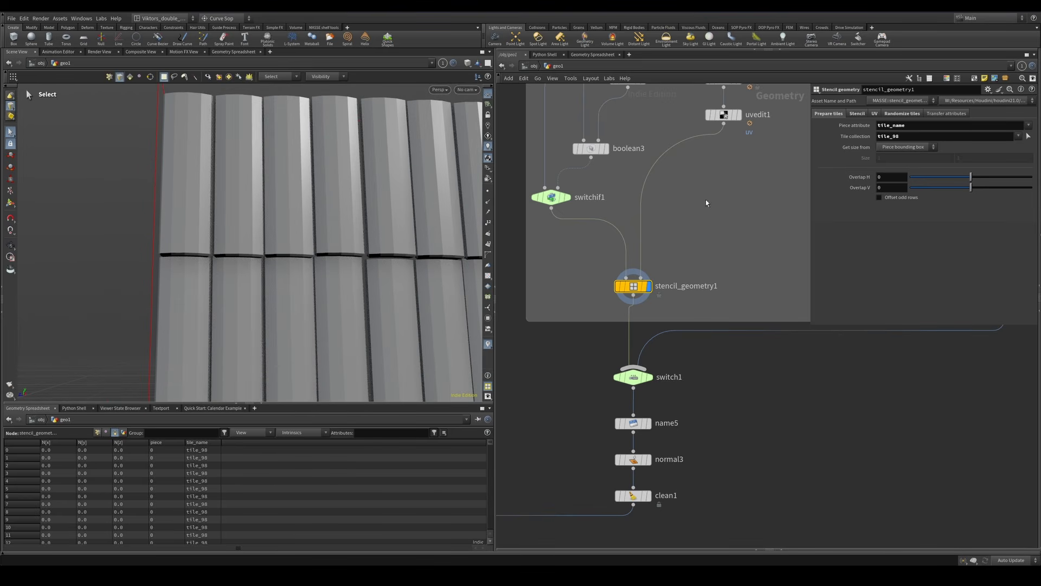
- Examine the panel's side profile to see how the tile rows meet
{"action": "middle_click_drag", "start_coordinate": [705, 200], "coordinate": [681, 314]}
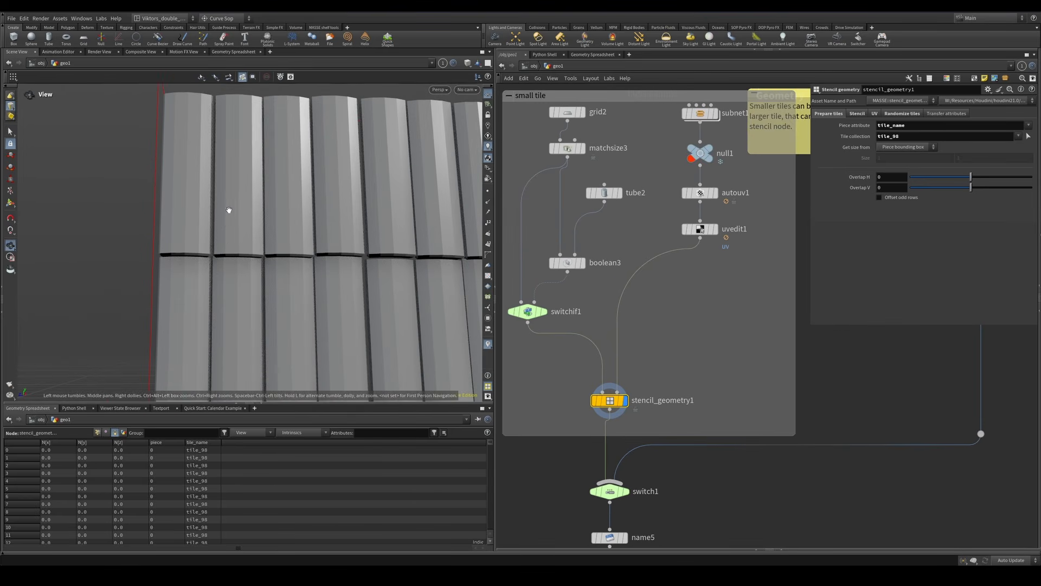
{"action": "key", "text": "w"}
{"action": "right_click_drag", "start_coordinate": [228, 209], "coordinate": [183, 274], "text": "alt"}
{"action": "key", "text": "w"}
{"action": "mouse_move", "coordinate": [184, 274]}
{"action": "left_mouse_down", "text": "alt"}
{"action": "mouse_move", "coordinate": [291, 260]}
{"action": "mouse_move", "coordinate": [304, 273]}
{"action": "mouse_move", "coordinate": [260, 279]}
{"action": "left_mouse_up", "text": "alt"}
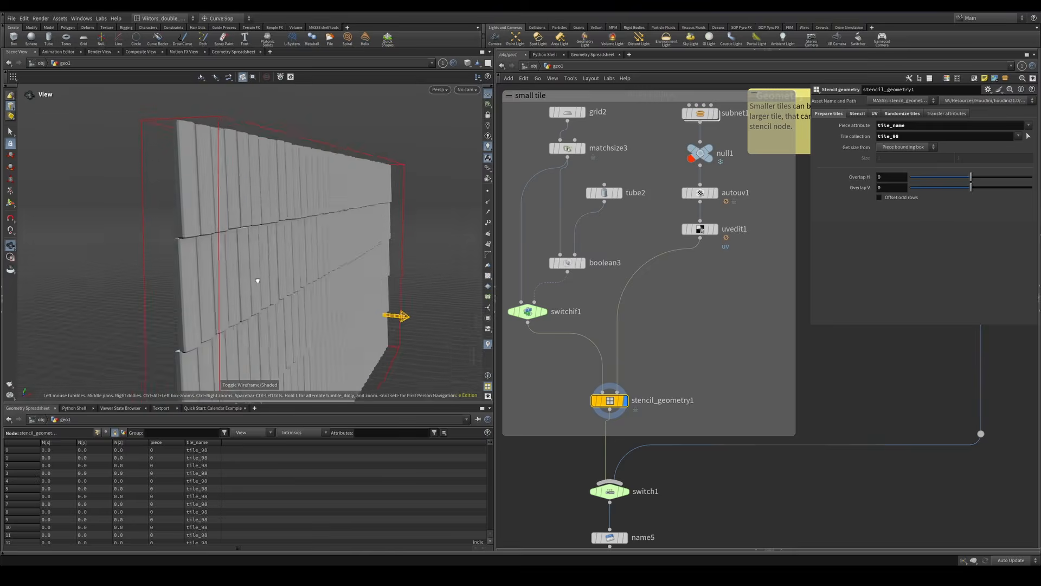
{"action": "key", "text": "w"}
{"action": "key", "text": "w"}
{"action": "right_click_drag", "start_coordinate": [244, 285], "coordinate": [244, 210], "text": "alt"}
{"action": "left_click_drag", "start_coordinate": [244, 210], "coordinate": [261, 235]}
{"action": "key", "text": "s"}
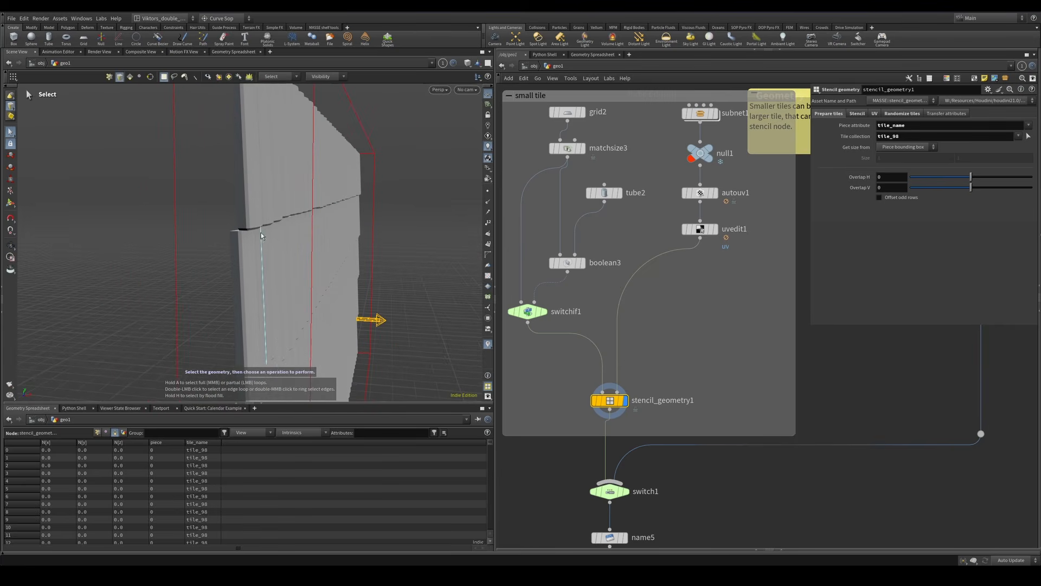
- Set the yaw minimum value in stencil_geometry1's tile randomization to 3.2
{"action": "left_click", "coordinate": [902, 114]}
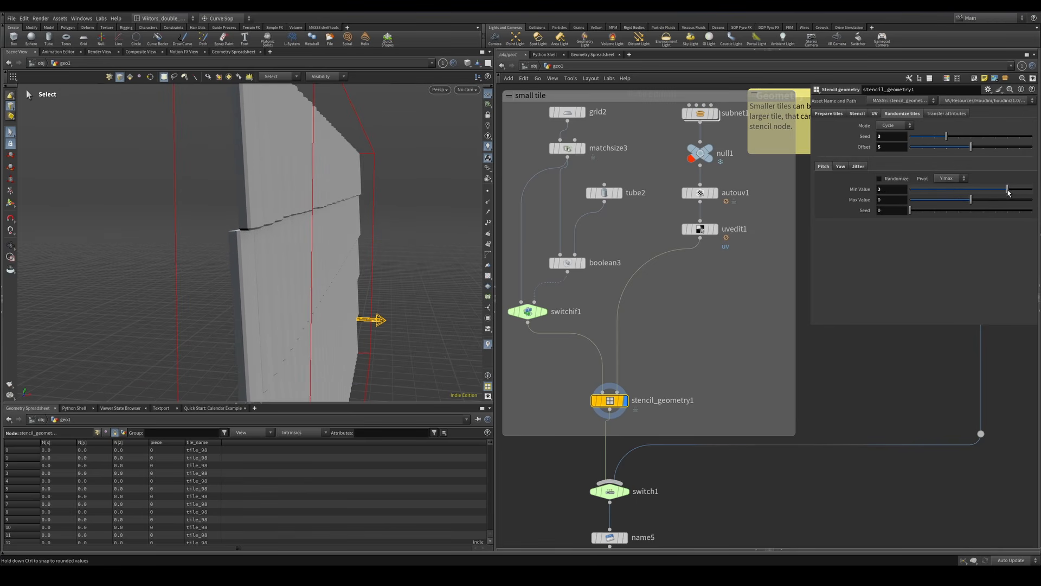
{"action": "left_click", "coordinate": [867, 114]}
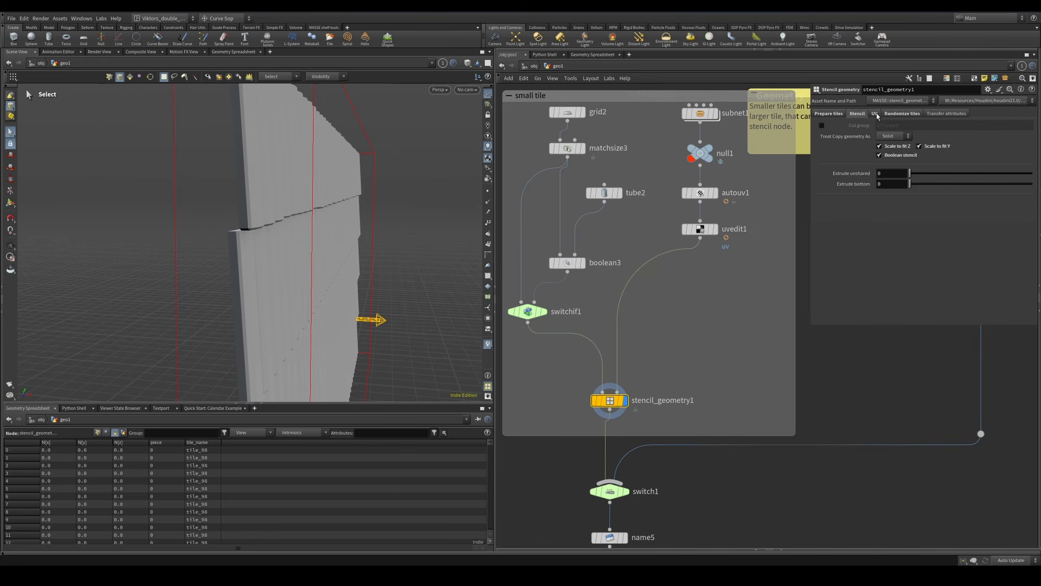
{"action": "left_click", "coordinate": [913, 113]}
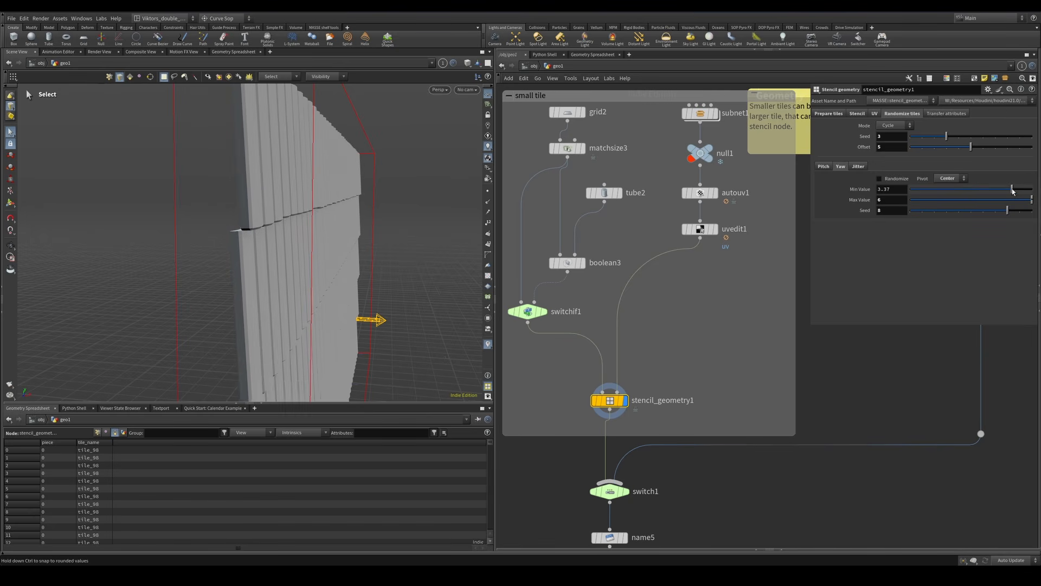
{"action": "left_click_drag", "start_coordinate": [1011, 189], "coordinate": [1010, 189]}
- Examine the yawed tiles along the panel's upper edge from several angles and check the yaw pivot choices
{"action": "mouse_move", "coordinate": [347, 165]}
{"action": "left_mouse_down", "text": "alt"}
{"action": "mouse_move", "coordinate": [299, 170]}
{"action": "mouse_move", "coordinate": [177, 227]}
{"action": "mouse_move", "coordinate": [145, 264]}
{"action": "mouse_move", "coordinate": [145, 286]}
{"action": "mouse_move", "coordinate": [145, 195]}
{"action": "mouse_move", "coordinate": [183, 217]}
{"action": "mouse_move", "coordinate": [190, 272]}
{"action": "mouse_move", "coordinate": [249, 193]}
{"action": "mouse_move", "coordinate": [234, 212]}
{"action": "left_mouse_up", "text": "alt"}
{"action": "key", "text": "w"}
{"action": "key", "text": "w"}
{"action": "key", "text": "s"}
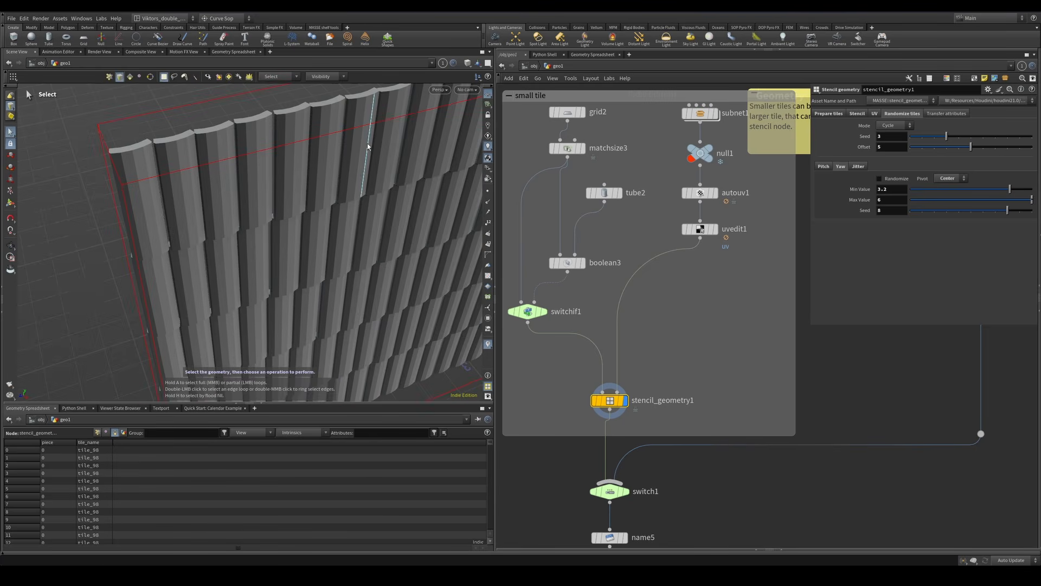
{"action": "left_click_drag", "start_coordinate": [270, 176], "coordinate": [249, 210], "text": "alt"}
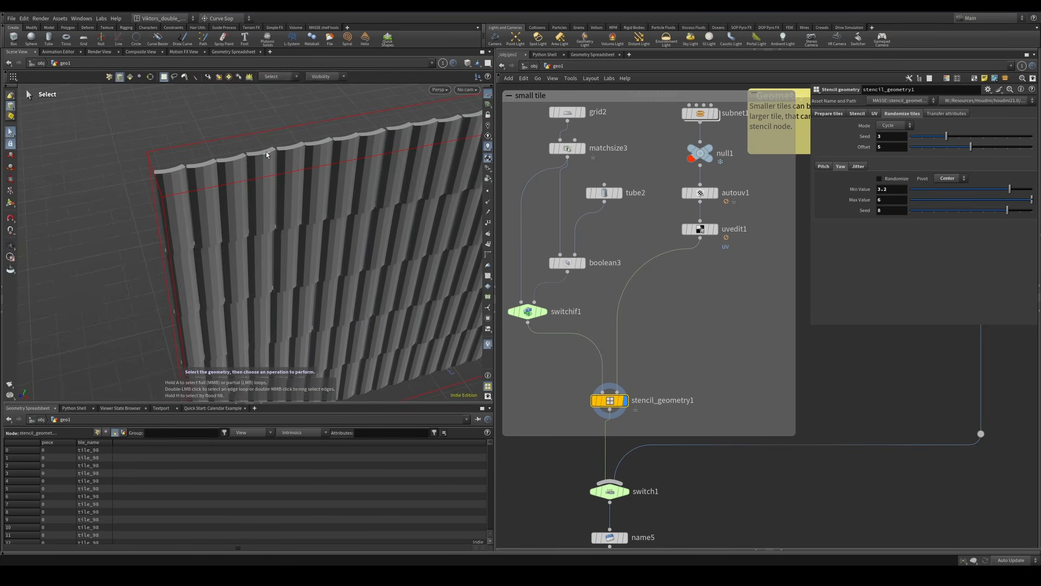
{"action": "left_click_drag", "start_coordinate": [372, 172], "coordinate": [339, 145], "text": "alt"}
{"action": "mouse_move", "coordinate": [271, 174]}
{"action": "left_mouse_down", "text": "alt"}
{"action": "mouse_move", "coordinate": [328, 171]}
{"action": "mouse_move", "coordinate": [316, 195]}
{"action": "left_mouse_up", "text": "alt"}
{"action": "key", "text": "s"}
{"action": "key", "text": "w"}
{"action": "key", "text": "w"}
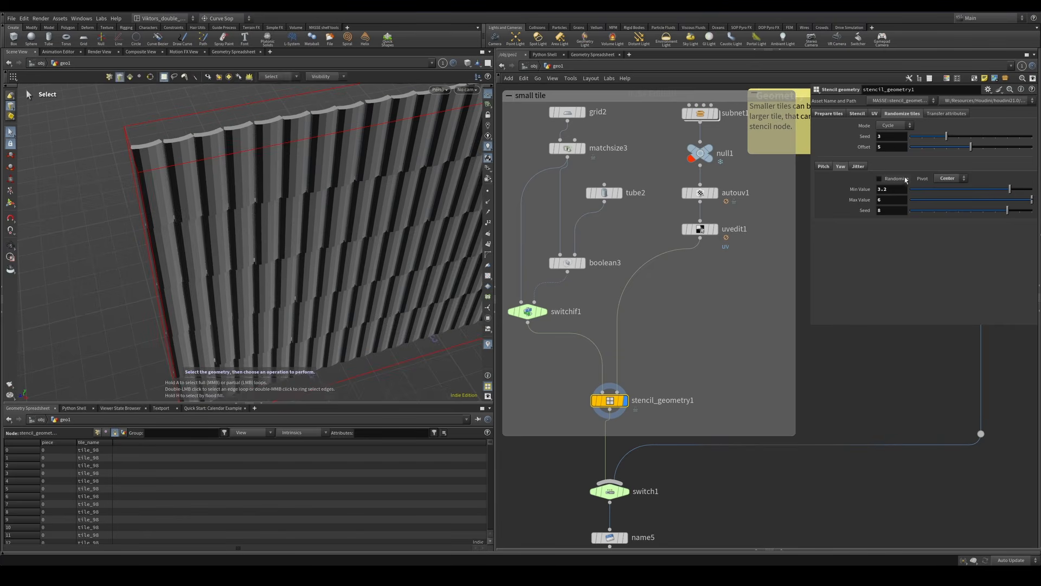
{"action": "left_click_drag", "start_coordinate": [396, 207], "coordinate": [428, 184], "text": "alt"}
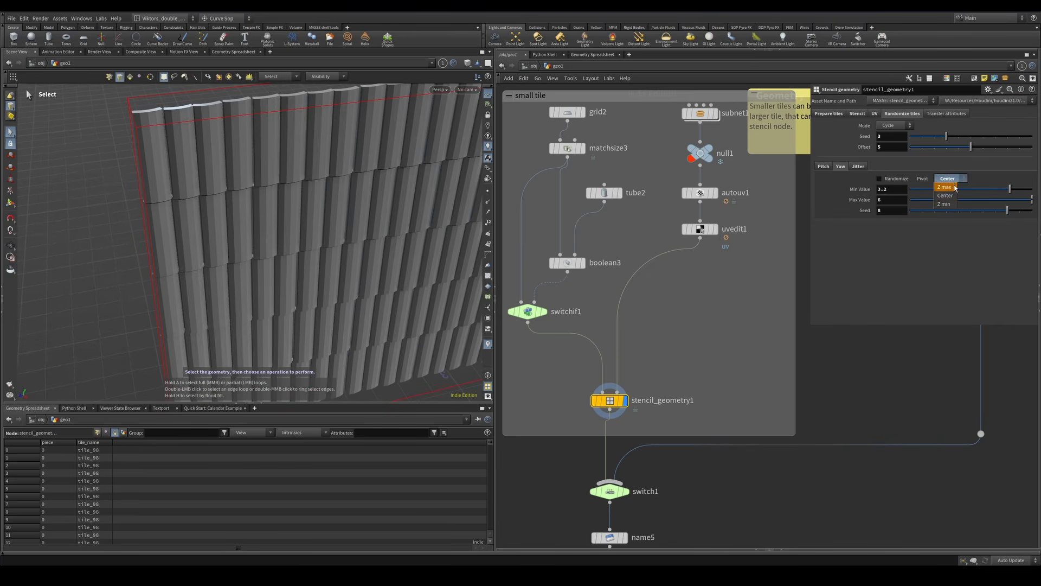
- Set the pitch minimum value to 2.47 and inspect the tilted tiles and the pitch pivot choices
{"action": "left_click_drag", "start_coordinate": [929, 190], "coordinate": [1033, 200]}
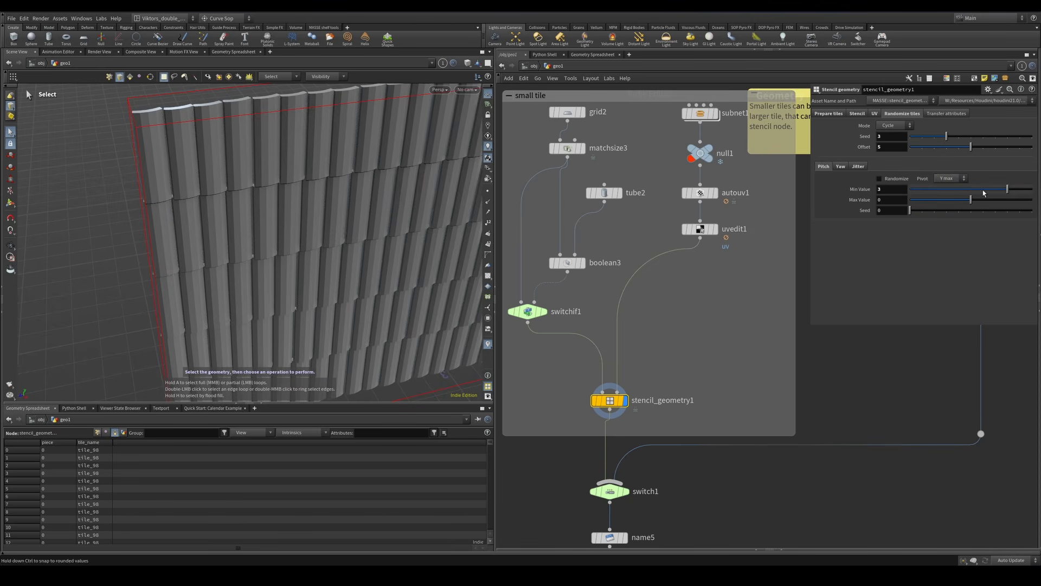
{"action": "left_click_drag", "start_coordinate": [356, 179], "coordinate": [239, 168], "text": "alt"}
{"action": "left_click_drag", "start_coordinate": [193, 205], "coordinate": [193, 172], "text": "alt"}
{"action": "right_click_drag", "start_coordinate": [192, 172], "coordinate": [283, 172], "text": "alt"}
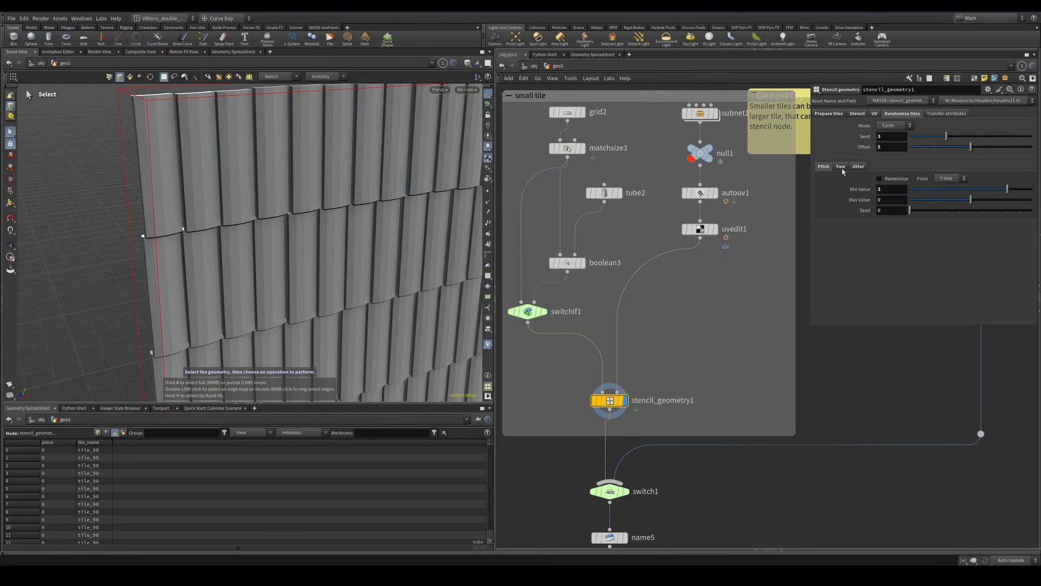
{"action": "mouse_move", "coordinate": [1001, 193]}
{"action": "left_mouse_down"}
{"action": "mouse_move", "coordinate": [1020, 193]}
{"action": "mouse_move", "coordinate": [1001, 193]}
{"action": "left_mouse_up"}
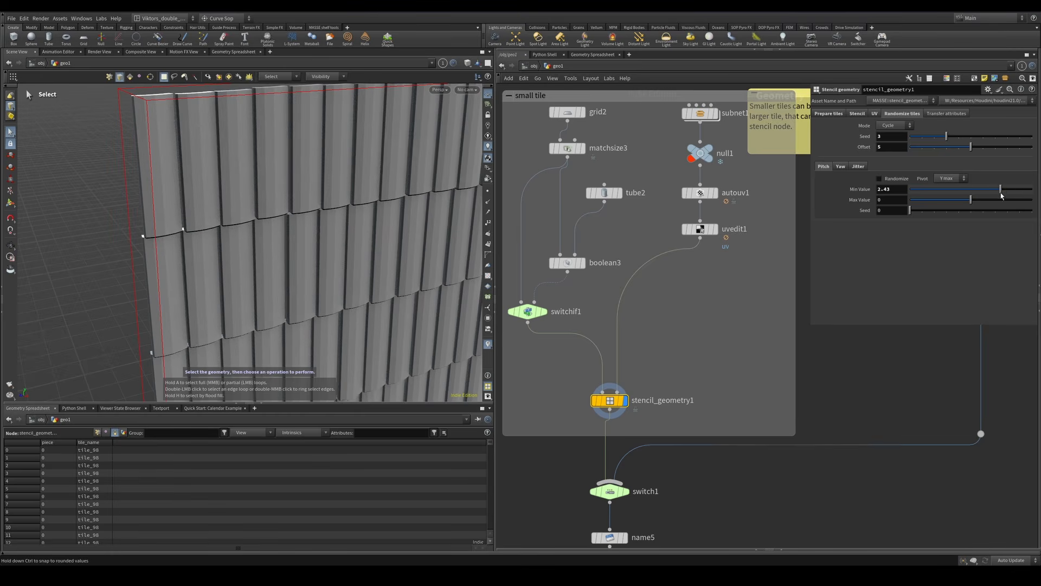
{"action": "key", "text": "w"}
{"action": "key", "text": "w"}
{"action": "mouse_move", "coordinate": [161, 205]}
{"action": "left_mouse_down", "text": "alt"}
{"action": "mouse_move", "coordinate": [167, 216]}
{"action": "mouse_move", "coordinate": [261, 191]}
{"action": "mouse_move", "coordinate": [246, 196]}
{"action": "left_mouse_up", "text": "alt"}
{"action": "key", "text": "s"}
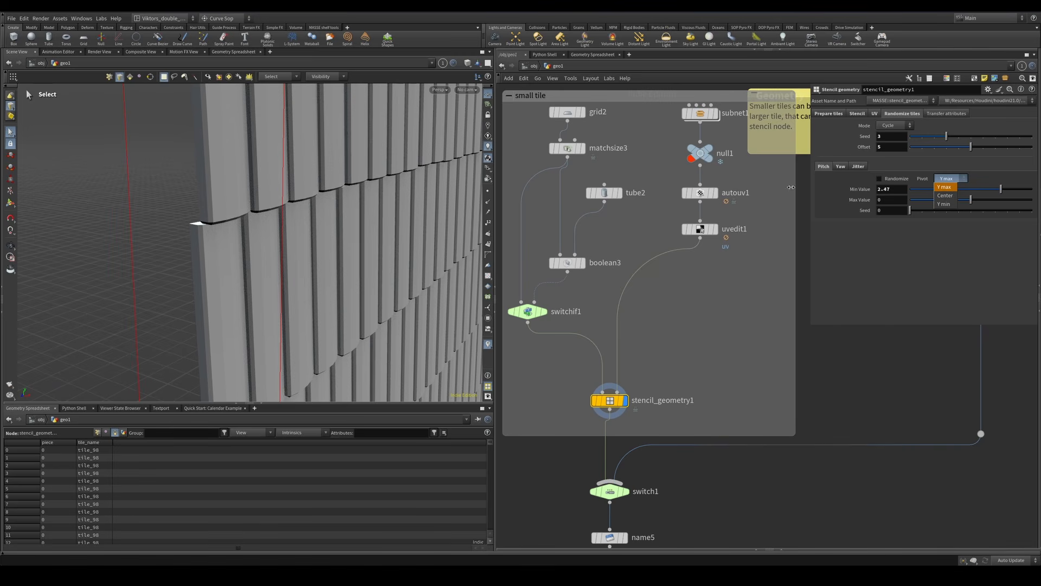
{"action": "left_click_drag", "start_coordinate": [239, 197], "coordinate": [244, 200], "text": "alt"}
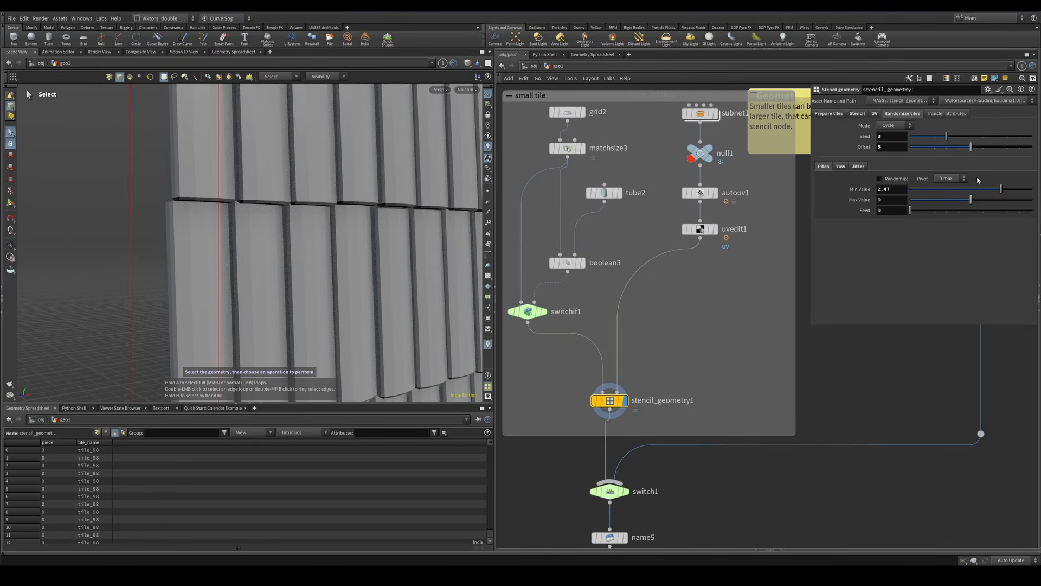
- Reset the pitch minimum value to its default, show the Jitter settings and view the overall tile rows
{"action": "middle_click", "coordinate": [892, 190], "text": "ctrl"}
{"action": "left_click_drag", "start_coordinate": [314, 196], "coordinate": [250, 234], "text": "alt"}
{"action": "left_click", "coordinate": [858, 166]}
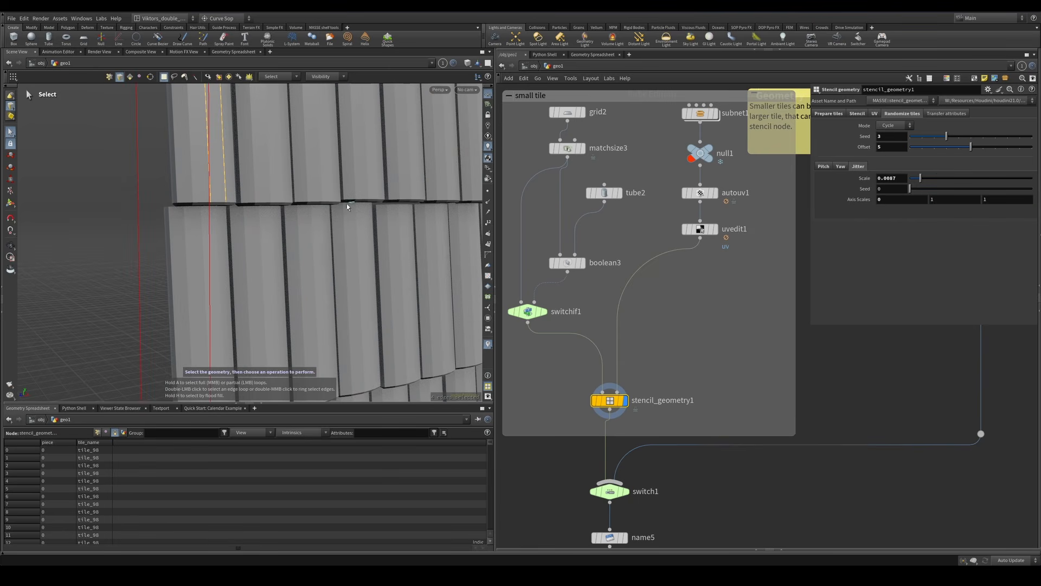
{"action": "right_click_drag", "start_coordinate": [367, 277], "coordinate": [316, 286], "text": "alt"}
{"action": "middle_click_drag", "start_coordinate": [317, 285], "coordinate": [229, 272], "text": "alt"}
{"action": "left_click_drag", "start_coordinate": [230, 272], "coordinate": [265, 249], "text": "alt"}
{"action": "right_click_drag", "start_coordinate": [265, 249], "coordinate": [320, 244], "text": "alt"}
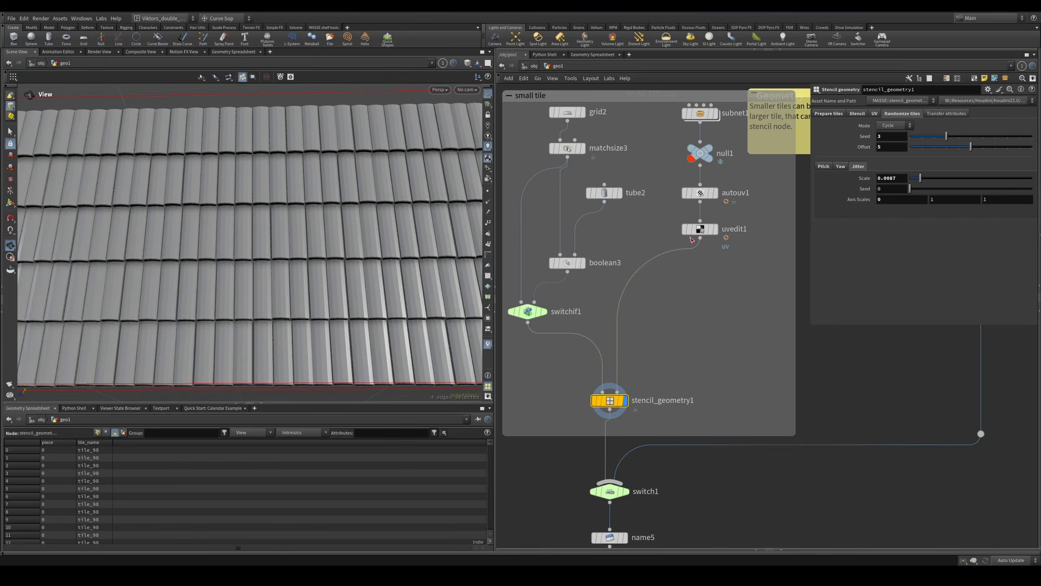
- Set the jitter seed to 5.93 and inspect the jittered tiles across the panel from several angles
{"action": "left_click_drag", "start_coordinate": [913, 190], "coordinate": [984, 209]}
{"action": "right_click_drag", "start_coordinate": [373, 162], "coordinate": [289, 231]}
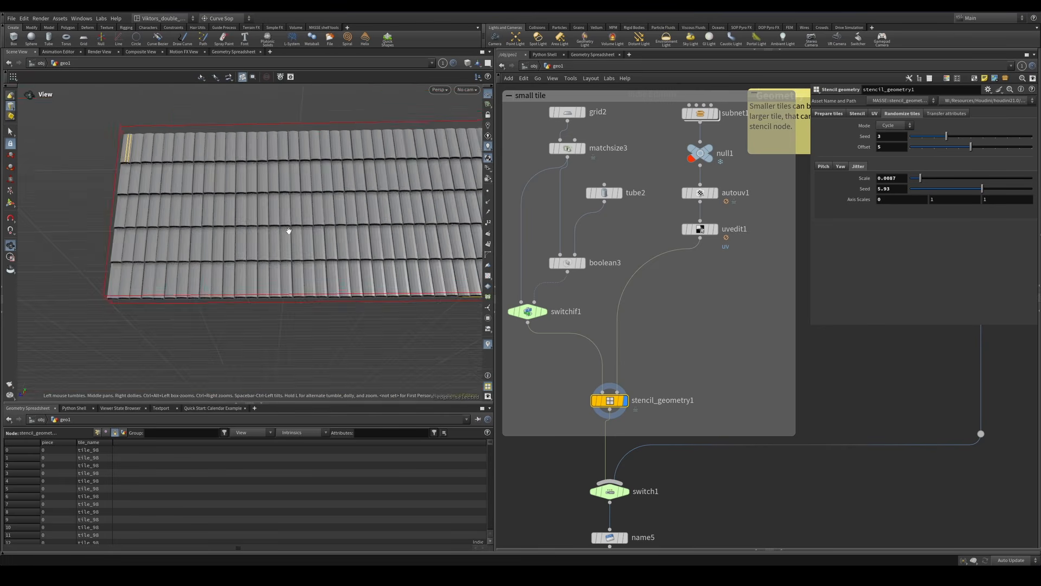
{"action": "middle_click_drag", "start_coordinate": [676, 356], "coordinate": [764, 298]}
{"action": "scroll", "coordinate": [693, 323], "scroll_direction": "up", "scroll_amount": 2}
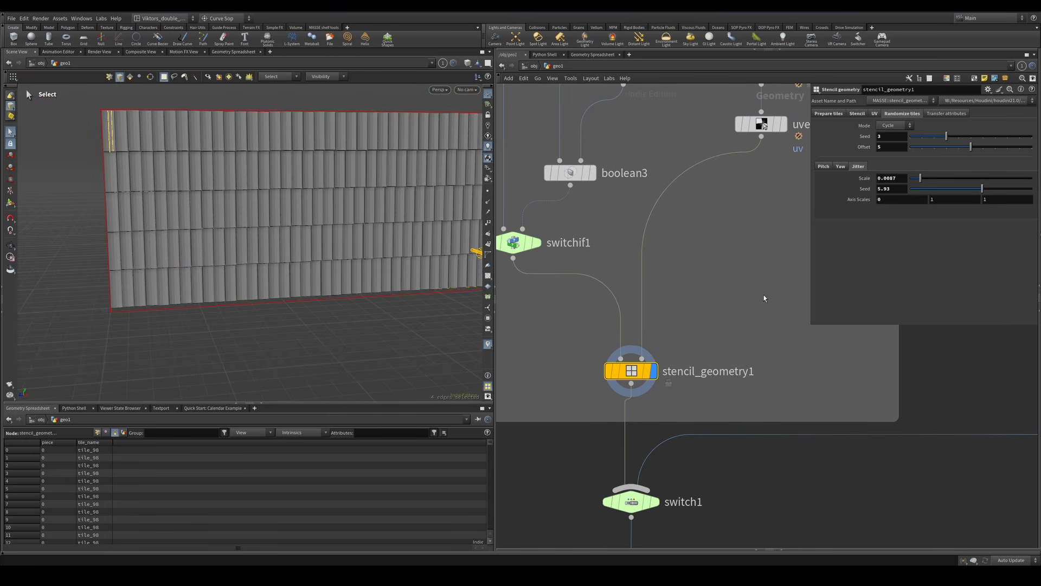
{"action": "left_click_drag", "start_coordinate": [283, 161], "coordinate": [323, 194], "text": "alt"}
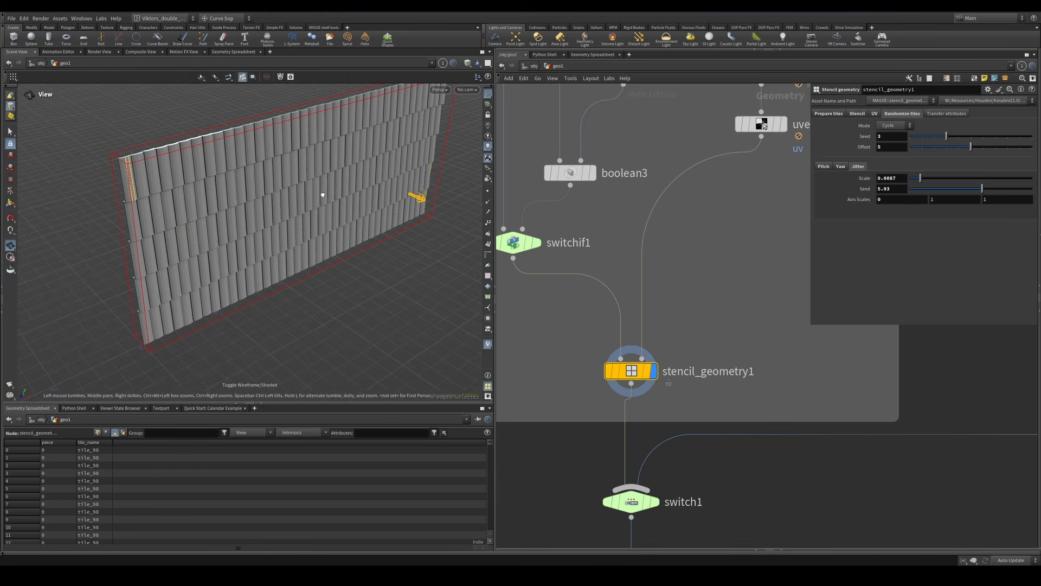
{"action": "key", "text": "w"}
{"action": "key", "text": "w"}
{"action": "mouse_move", "coordinate": [267, 291]}
{"action": "left_mouse_down", "text": "alt"}
{"action": "mouse_move", "coordinate": [227, 281]}
{"action": "mouse_move", "coordinate": [211, 247]}
{"action": "mouse_move", "coordinate": [325, 246]}
{"action": "mouse_move", "coordinate": [335, 270]}
{"action": "mouse_move", "coordinate": [316, 298]}
{"action": "mouse_move", "coordinate": [272, 211]}
{"action": "mouse_move", "coordinate": [313, 292]}
{"action": "left_mouse_up", "text": "alt"}
{"action": "middle_click_drag", "start_coordinate": [688, 320], "coordinate": [721, 330]}
- Compare the tile rows and the panel's side edge in the Right and perspective views, checking wireframe and shaded display
{"action": "left_click", "coordinate": [546, 252]}
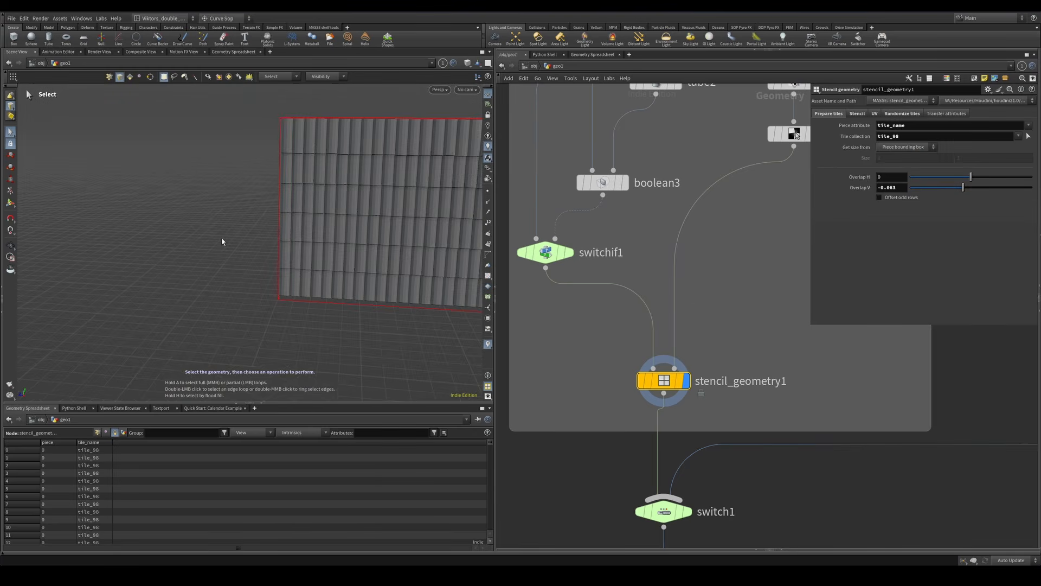
{"action": "key", "text": "v"}
{"action": "mouse_move", "coordinate": [249, 202]}
{"action": "left_click", "coordinate": [283, 204]}
{"action": "scroll", "coordinate": [278, 206], "scroll_direction": "up", "scroll_amount": 3}
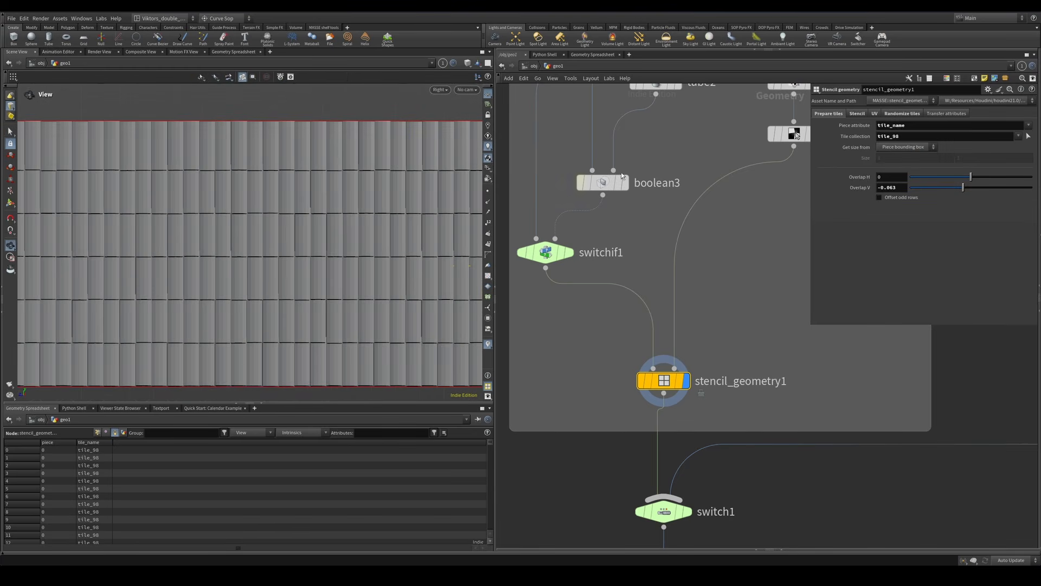
{"action": "scroll", "coordinate": [244, 240], "scroll_direction": "down", "scroll_amount": 3}
{"action": "middle_click_drag", "start_coordinate": [244, 240], "coordinate": [302, 216], "text": "alt"}
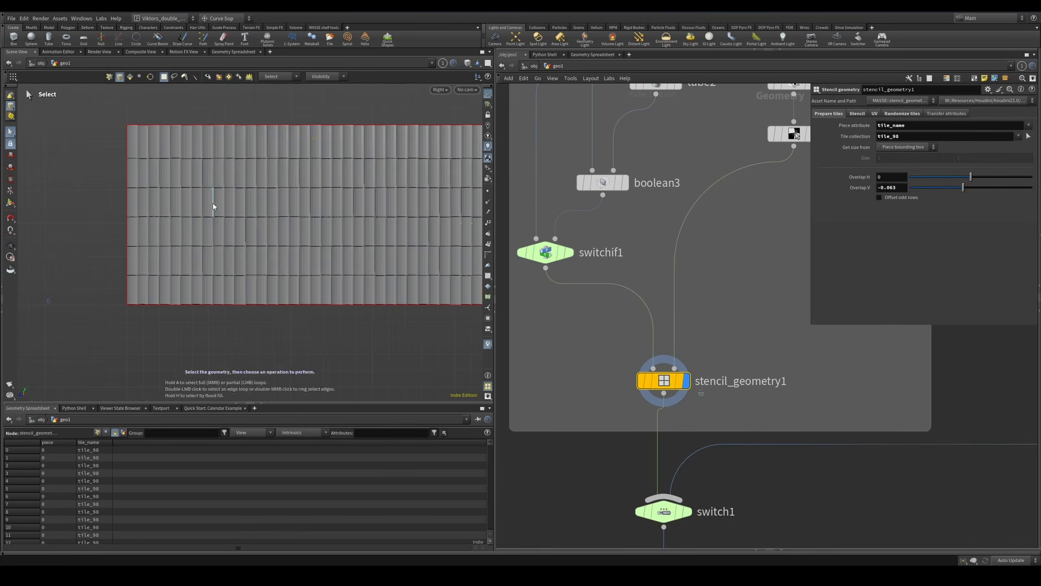
{"action": "key", "text": "v"}
{"action": "left_click", "coordinate": [251, 171]}
{"action": "key", "text": "Escape"}
{"action": "left_click_drag", "start_coordinate": [251, 172], "coordinate": [282, 226]}
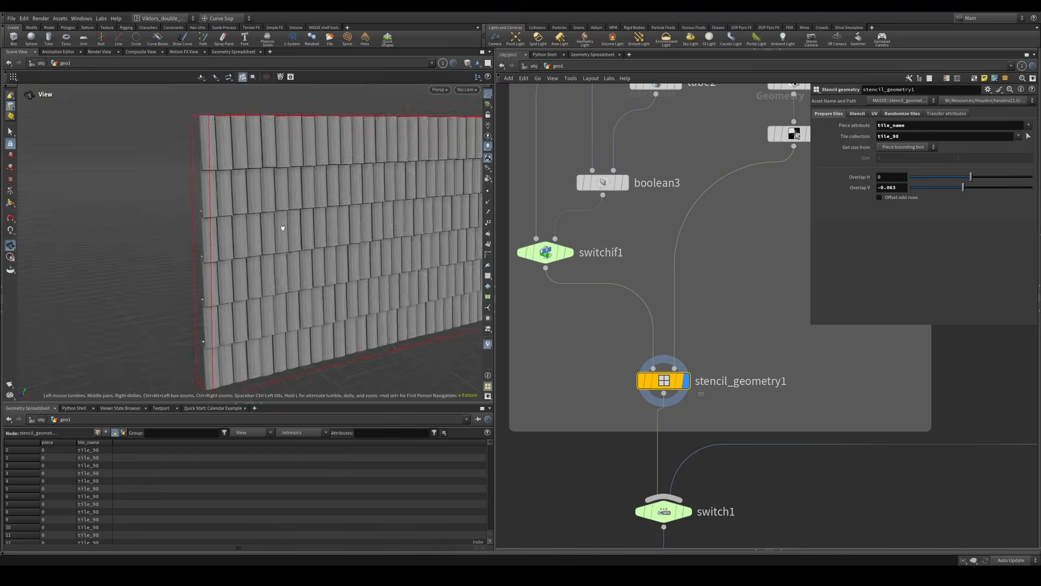
{"action": "key", "text": "w"}
{"action": "key", "text": "s"}
{"action": "key", "text": "w"}
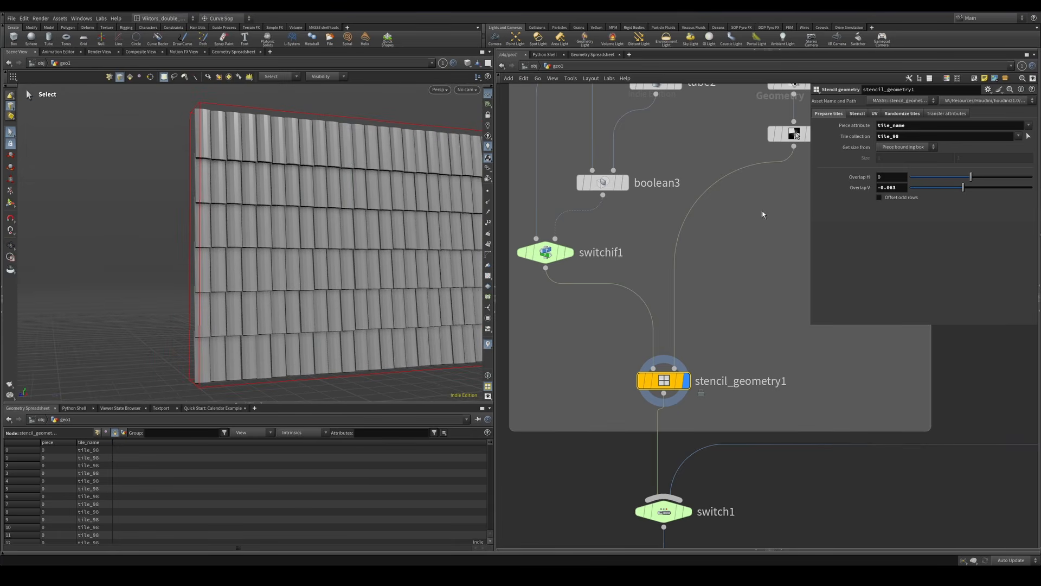
- Show the Stencil settings of stencil_geometry1 and view the whole panel in the Right and perspective views
{"action": "left_click", "coordinate": [859, 113]}
{"action": "left_click", "coordinate": [874, 113]}
{"action": "left_click", "coordinate": [852, 112]}
{"action": "left_click", "coordinate": [839, 113]}
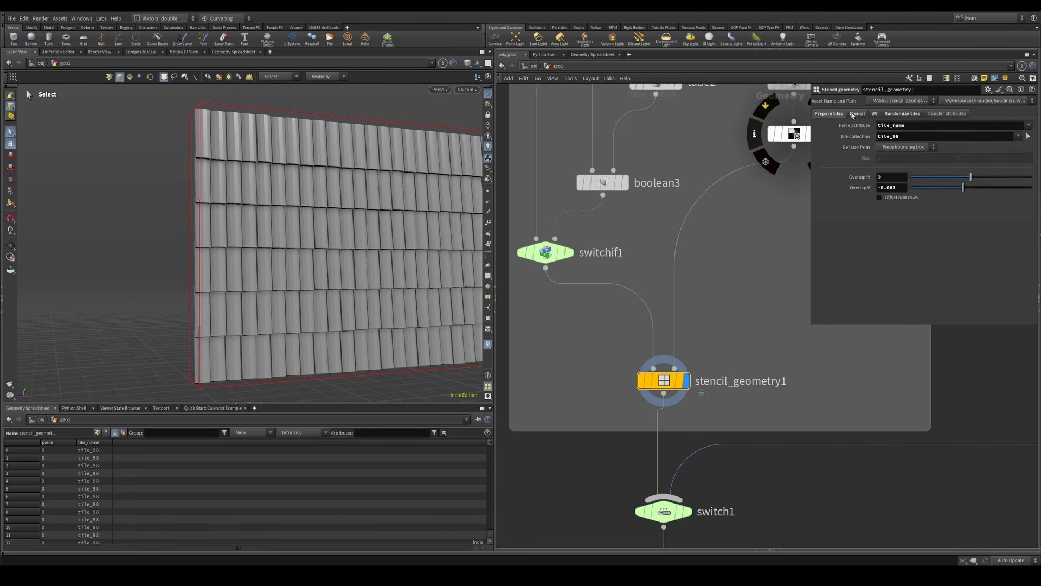
{"action": "left_click", "coordinate": [852, 114]}
{"action": "left_click_drag", "start_coordinate": [437, 211], "coordinate": [372, 206], "text": "alt"}
{"action": "key", "text": "v"}
{"action": "left_click", "coordinate": [424, 182]}
{"action": "right_click_drag", "start_coordinate": [369, 193], "coordinate": [320, 238], "text": "alt"}
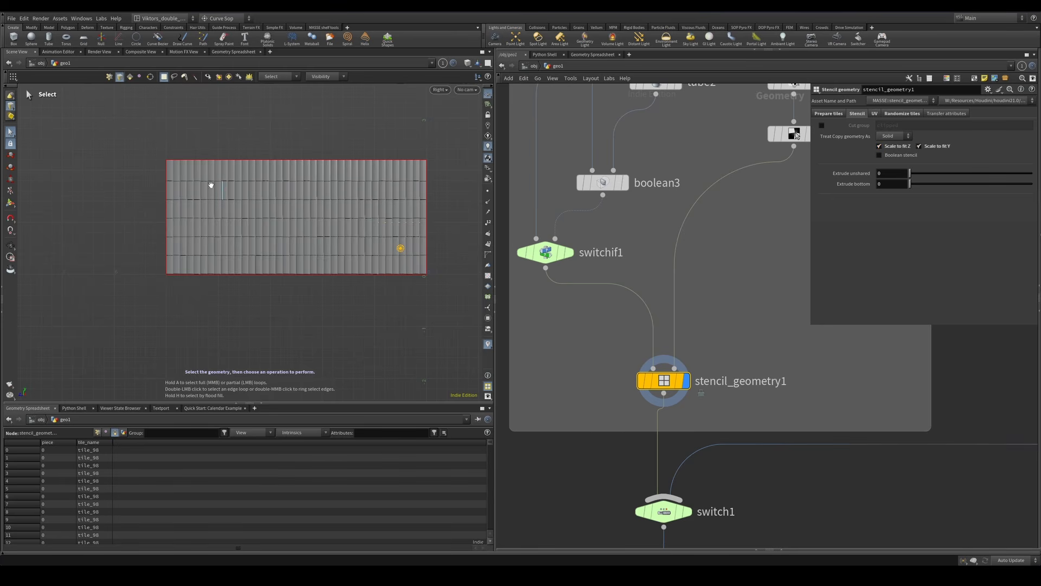
{"action": "right_click_drag", "start_coordinate": [211, 184], "coordinate": [330, 190], "text": "alt"}
{"action": "key", "text": "v"}
{"action": "left_click", "coordinate": [321, 184]}
{"action": "left_click_drag", "start_coordinate": [321, 184], "coordinate": [325, 206], "text": "alt"}
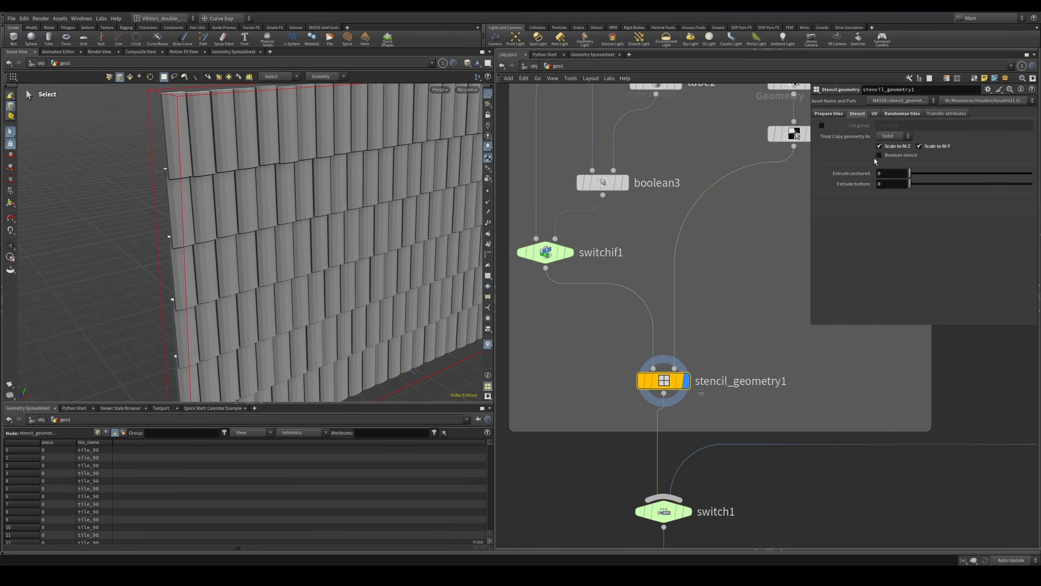
- Examine how the tiles fit the panel's red outline in the Right view with Scale to fit Z and Scale to fit Y enabled
{"action": "left_click", "coordinate": [879, 147]}
{"action": "middle_click_drag", "start_coordinate": [771, 221], "coordinate": [772, 281]}
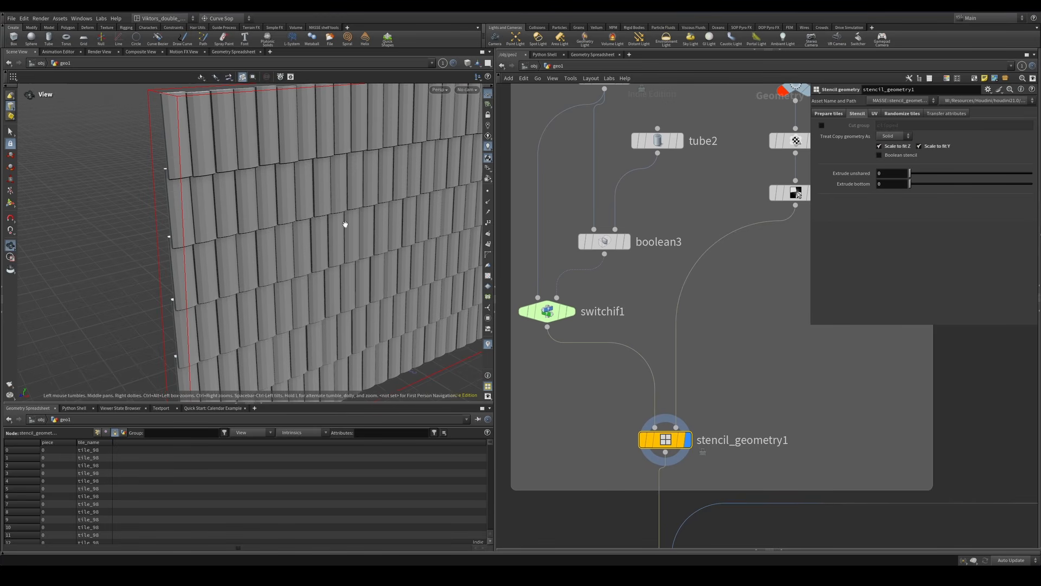
{"action": "left_click_drag", "start_coordinate": [346, 220], "coordinate": [244, 220], "text": "alt"}
{"action": "key", "text": "v"}
{"action": "left_click", "coordinate": [314, 180]}
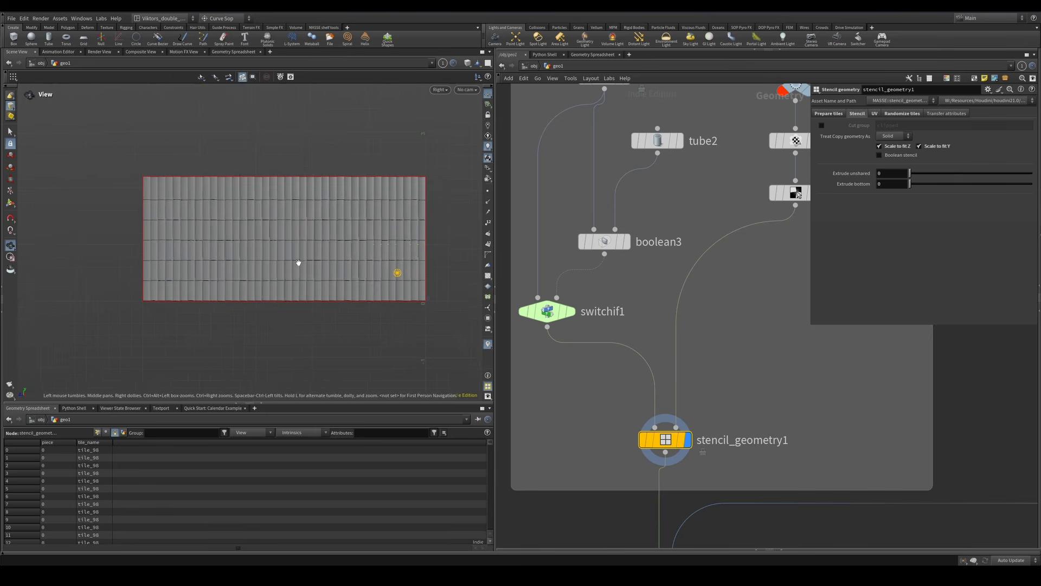
{"action": "scroll", "coordinate": [300, 262], "scroll_direction": "up", "scroll_amount": 3}
{"action": "key", "text": "s"}
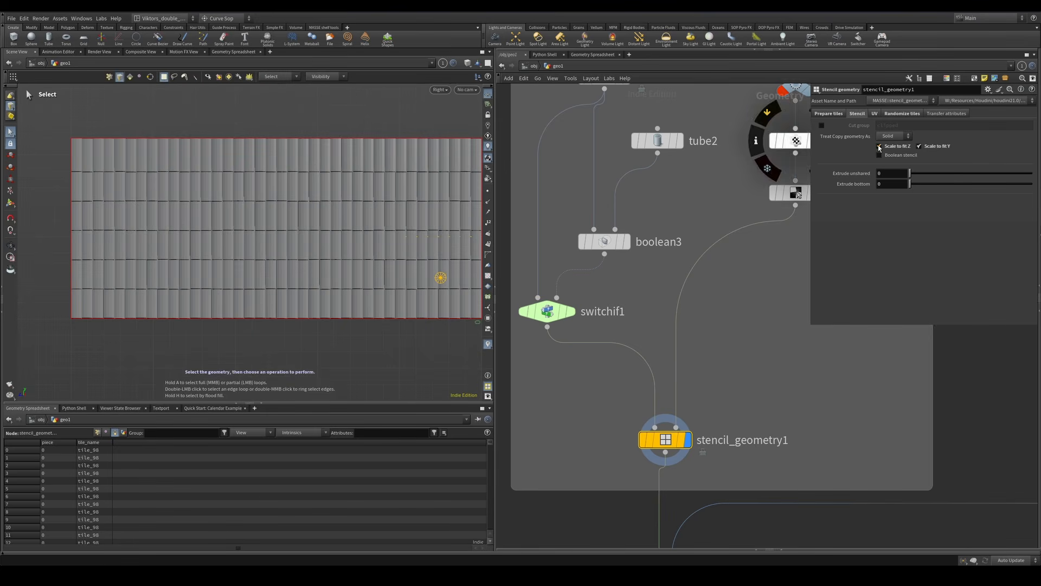
{"action": "right_click_drag", "start_coordinate": [89, 161], "coordinate": [206, 146], "text": "alt"}
{"action": "middle_click_drag", "start_coordinate": [126, 151], "coordinate": [211, 168], "text": "alt"}
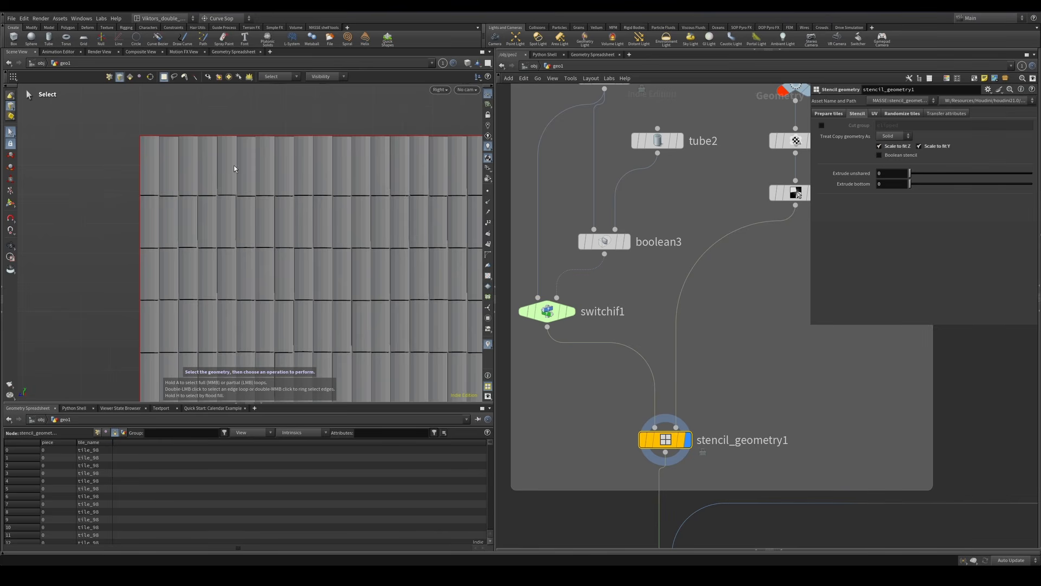
{"action": "middle_click_drag", "start_coordinate": [403, 217], "coordinate": [362, 168], "text": "alt"}
{"action": "scroll", "coordinate": [362, 168], "scroll_direction": "down", "scroll_amount": 2}
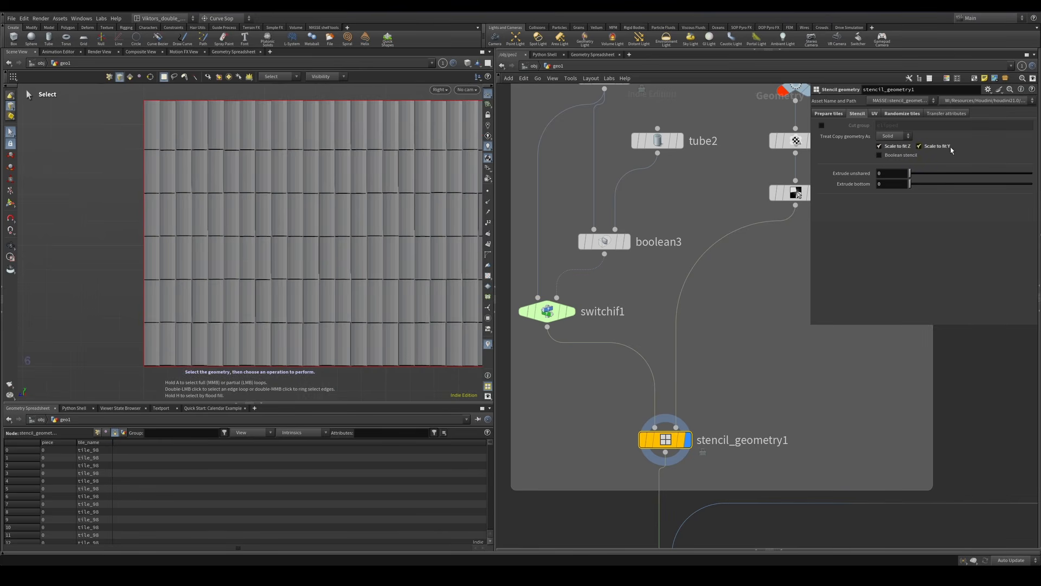
- Turn off Scale to fit Y for the stencil and inspect the upper tile row in the Right and perspective views
{"action": "left_click", "coordinate": [949, 150]}
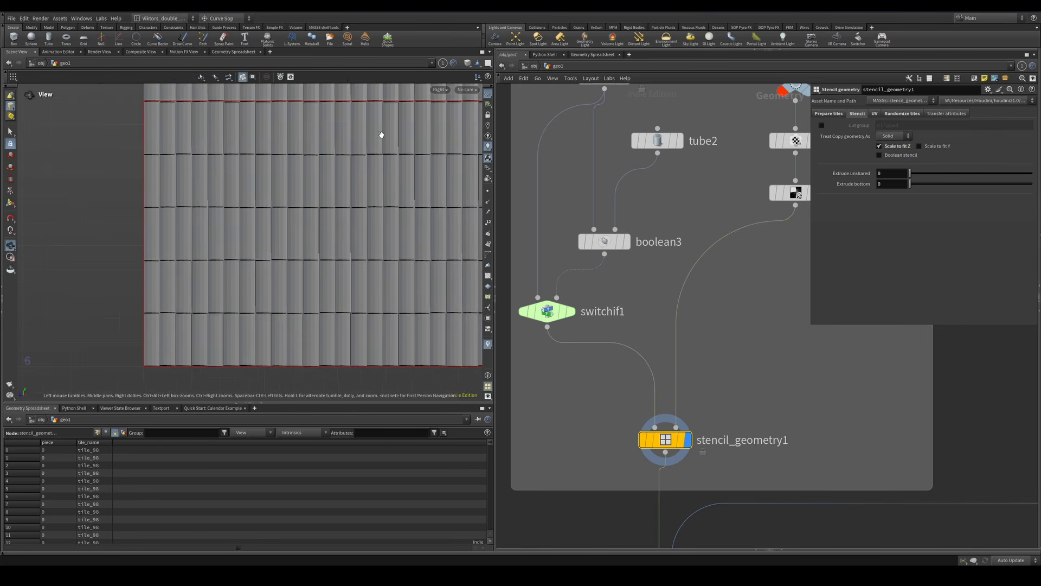
{"action": "scroll", "coordinate": [298, 201], "scroll_direction": "down", "scroll_amount": 2}
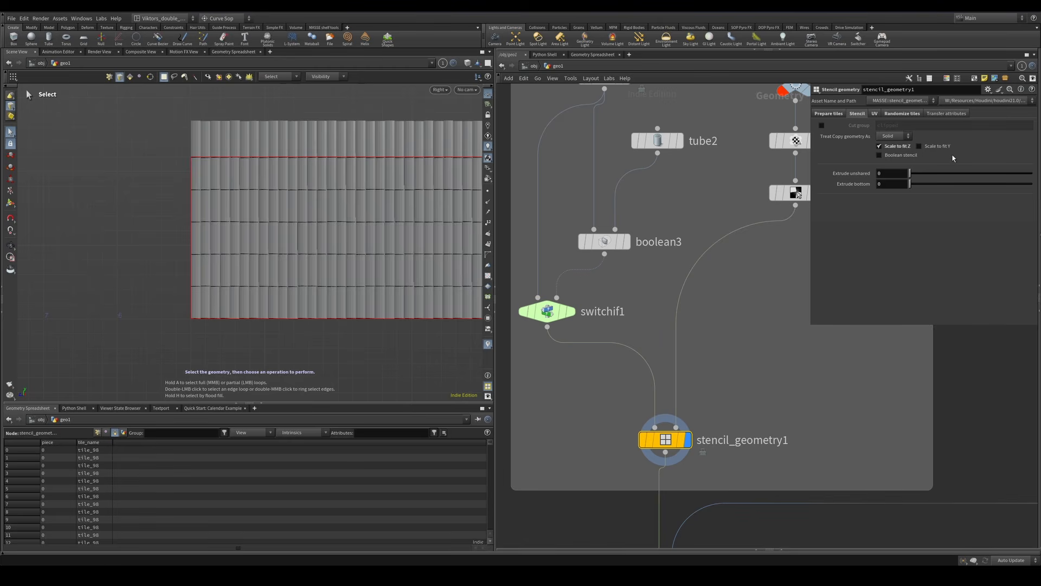
{"action": "right_click_drag", "start_coordinate": [201, 149], "coordinate": [205, 196]}
{"action": "key", "text": "w"}
{"action": "key", "text": "w"}
{"action": "scroll", "coordinate": [358, 154], "scroll_direction": "up", "scroll_amount": 3}
{"action": "key", "text": "s"}
{"action": "scroll", "coordinate": [274, 169], "scroll_direction": "up", "scroll_amount": 3}
{"action": "key", "text": "v"}
{"action": "left_click", "coordinate": [265, 154]}
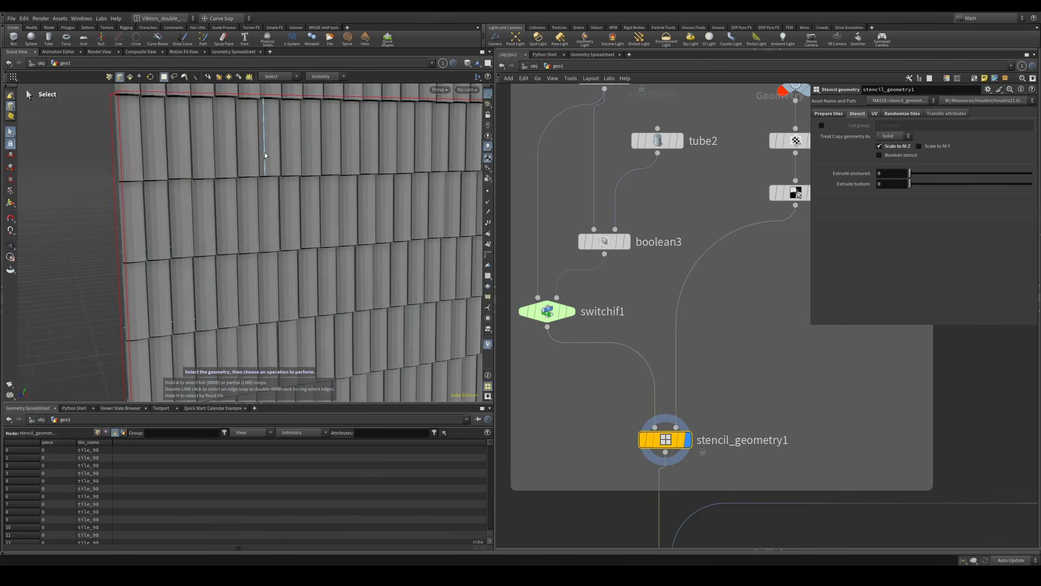
- Examine up close where the upper tile row meets the red panel outline, in perspective and in the Right view
{"action": "left_click_drag", "start_coordinate": [265, 154], "coordinate": [202, 169], "text": "alt"}
{"action": "right_click_drag", "start_coordinate": [202, 169], "coordinate": [193, 200], "text": "alt"}
{"action": "left_click_drag", "start_coordinate": [193, 200], "coordinate": [128, 204], "text": "alt"}
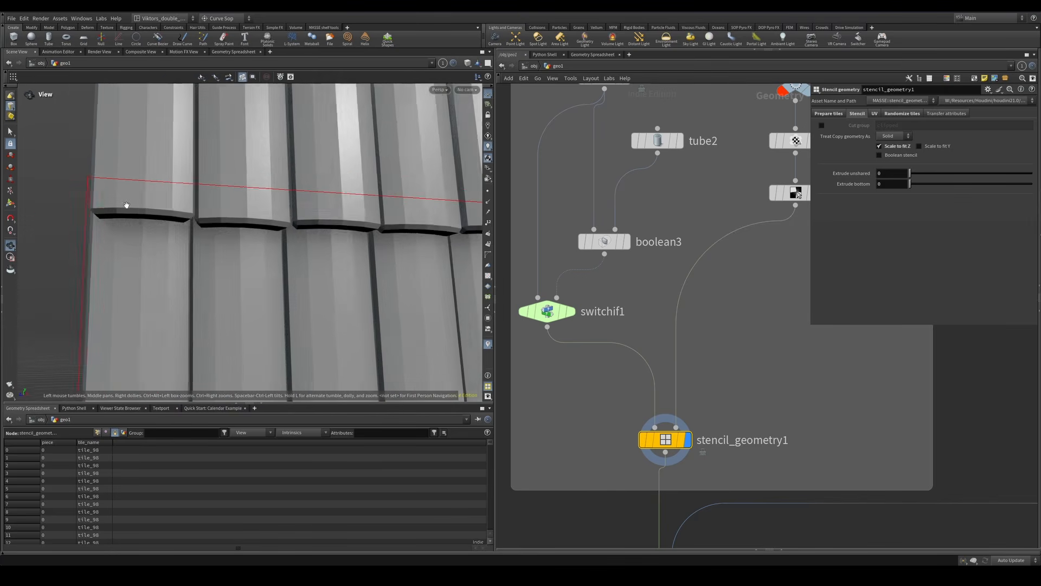
{"action": "right_click_drag", "start_coordinate": [128, 205], "coordinate": [184, 206], "text": "alt"}
{"action": "left_click_drag", "start_coordinate": [184, 206], "coordinate": [146, 221], "text": "alt"}
{"action": "key", "text": "space+4"}
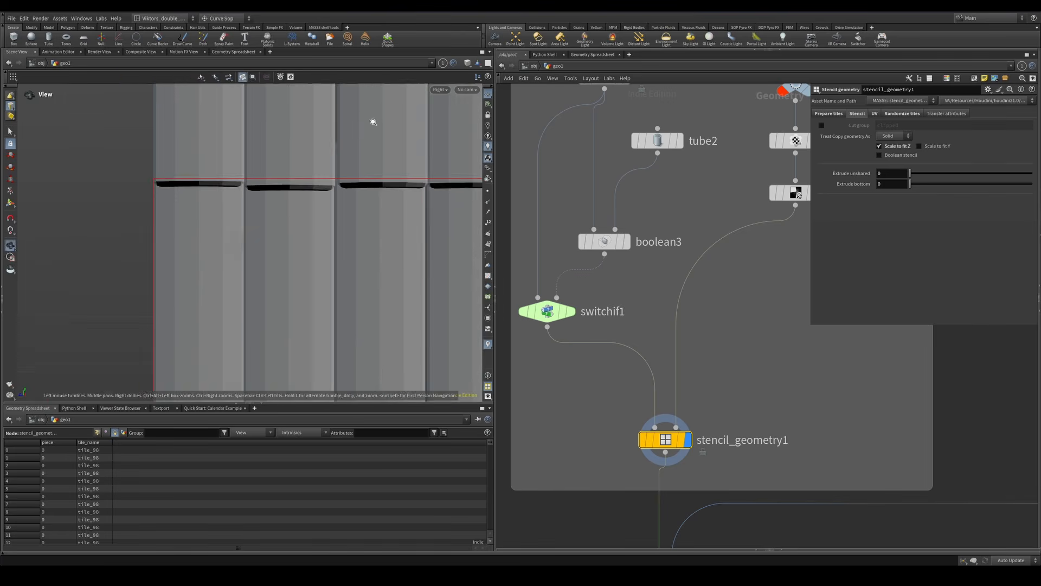
{"action": "scroll", "coordinate": [192, 175], "scroll_direction": "up", "scroll_amount": 2}
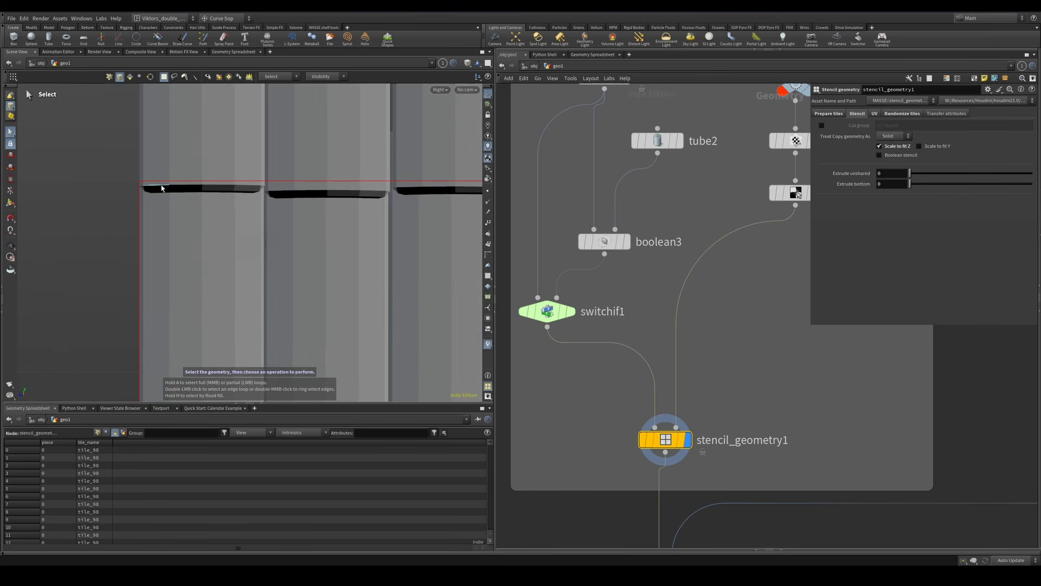
{"action": "right_click_drag", "start_coordinate": [227, 178], "coordinate": [186, 221], "text": "alt"}
{"action": "right_click_drag", "start_coordinate": [266, 160], "coordinate": [253, 194], "text": "alt"}
{"action": "middle_click_drag", "start_coordinate": [253, 194], "coordinate": [242, 212], "text": "alt"}
{"action": "right_click_drag", "start_coordinate": [242, 212], "coordinate": [228, 231], "text": "alt"}
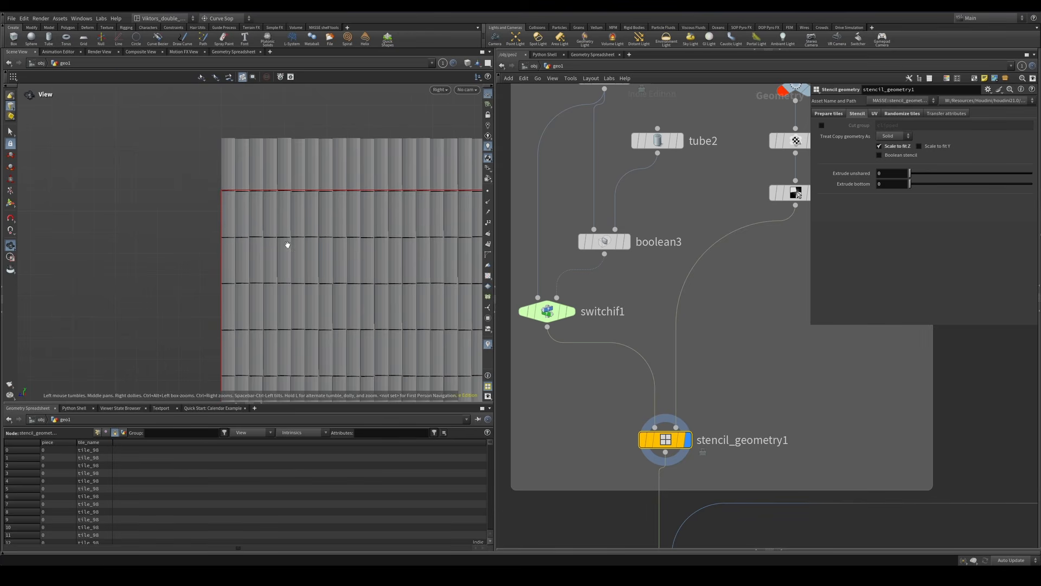
- Enable Boolean stencil with Scale to fit Y off and inspect how the tiles are cut along the panel's upper edge
{"action": "middle_click_drag", "start_coordinate": [288, 244], "coordinate": [302, 228], "text": "alt"}
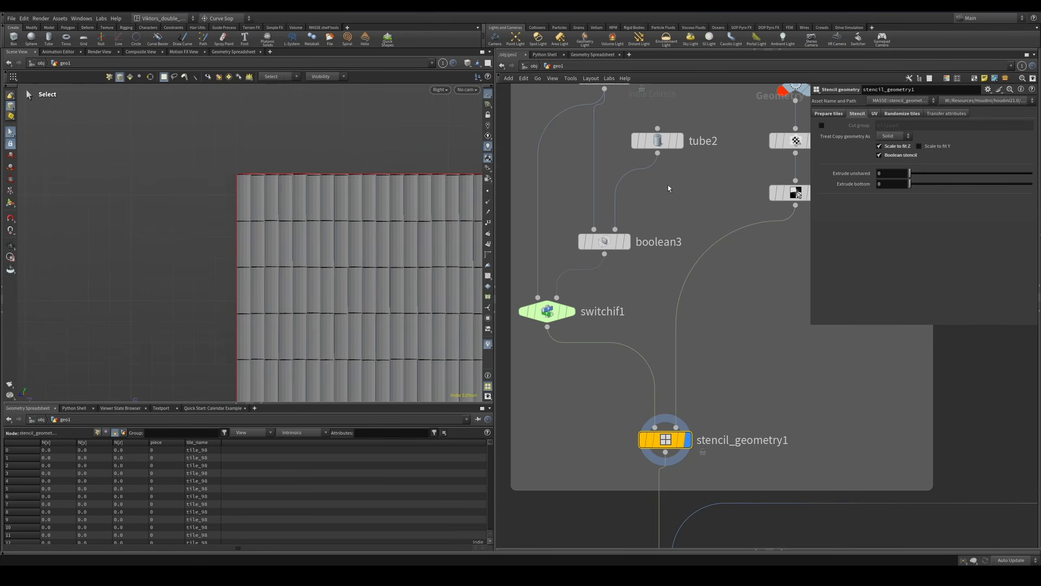
{"action": "right_click_drag", "start_coordinate": [265, 174], "coordinate": [386, 160], "text": "alt"}
{"action": "middle_click_drag", "start_coordinate": [385, 160], "coordinate": [177, 151], "text": "alt"}
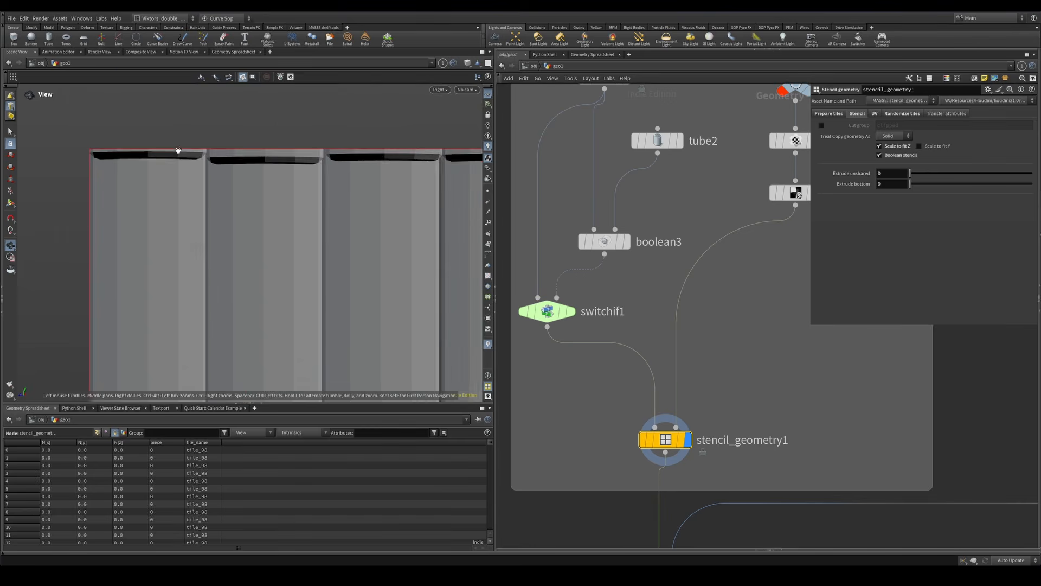
{"action": "right_click_drag", "start_coordinate": [239, 141], "coordinate": [228, 186], "text": "alt"}
{"action": "key", "text": "v"}
{"action": "left_click", "coordinate": [263, 173]}
{"action": "left_click_drag", "start_coordinate": [295, 170], "coordinate": [262, 174], "text": "alt"}
{"action": "key", "text": "v"}
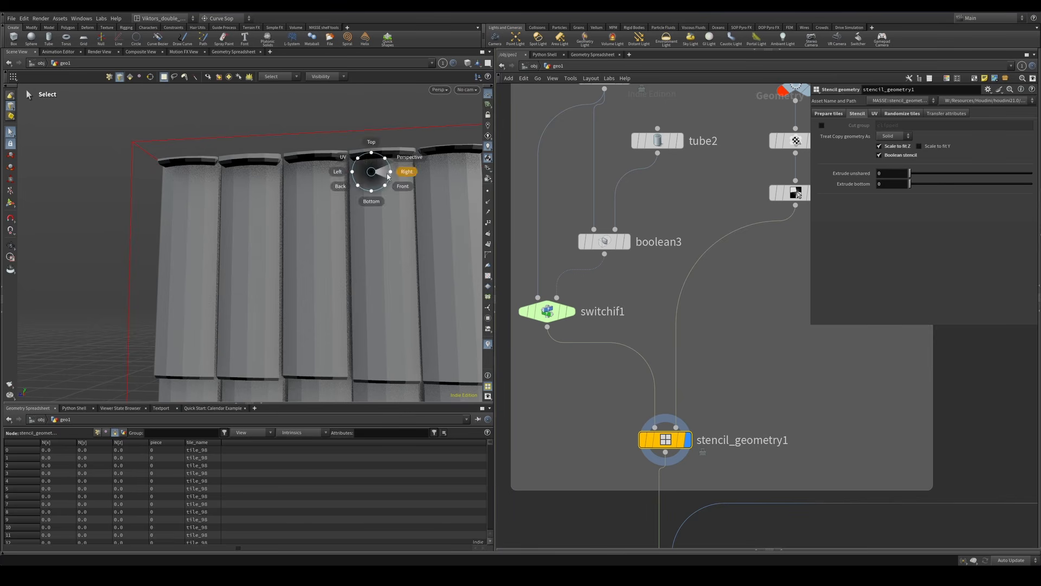
{"action": "left_click", "coordinate": [399, 168]}
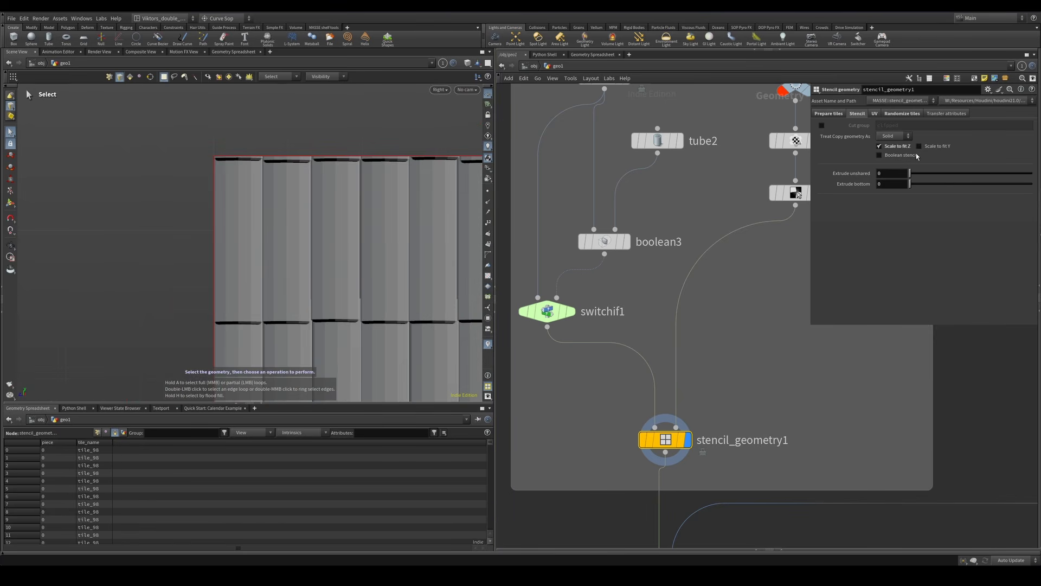
- Turn Scale to fit Y back on, enable Boolean stencil and inspect the panel's upper edge
{"action": "scroll", "coordinate": [264, 218], "scroll_direction": "down", "scroll_amount": 5}
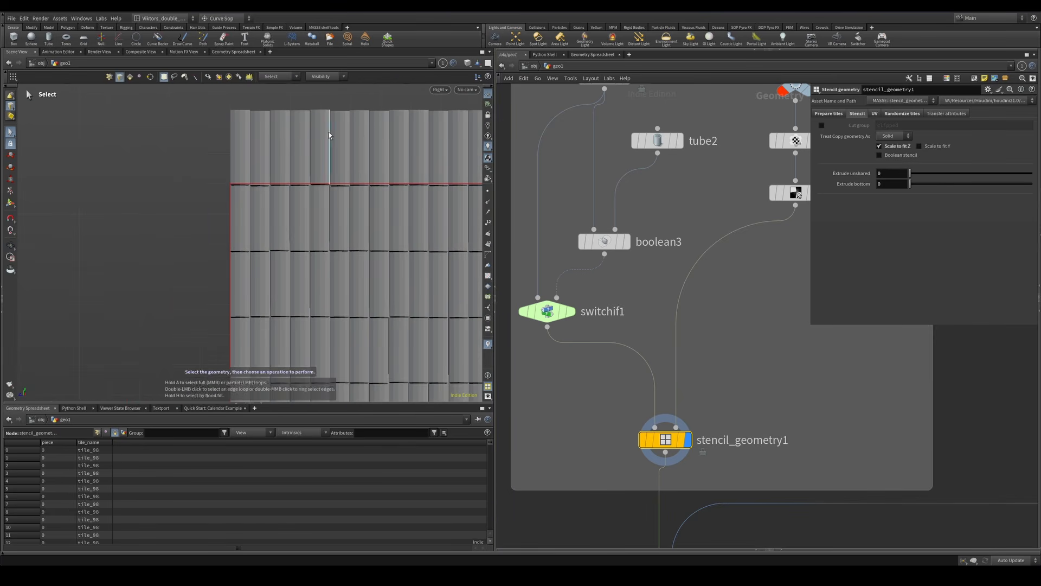
{"action": "left_click", "coordinate": [919, 146]}
{"action": "middle_click_drag", "start_coordinate": [303, 233], "coordinate": [290, 207], "text": "alt"}
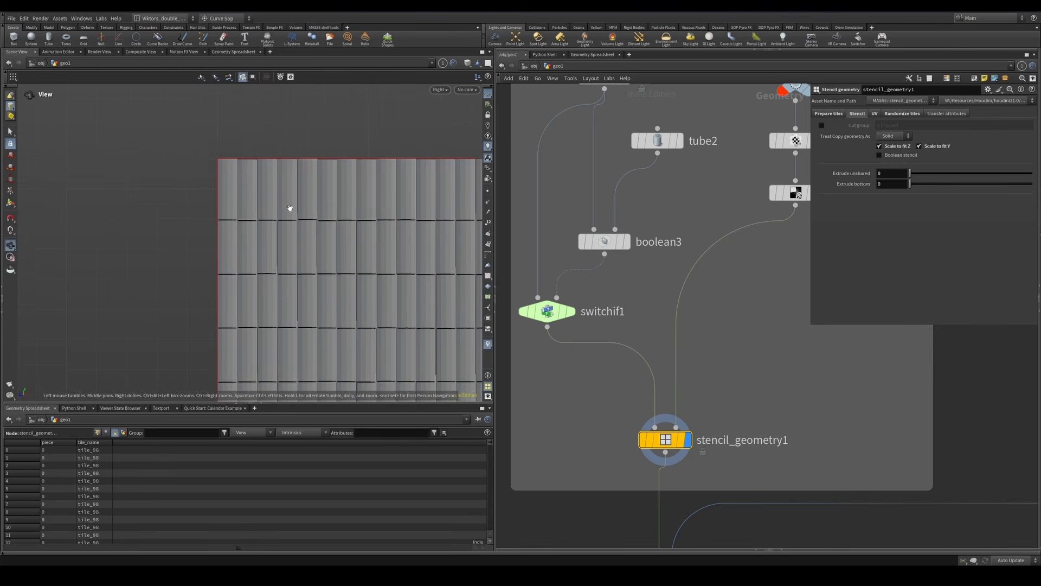
{"action": "scroll", "coordinate": [191, 182], "scroll_direction": "up", "scroll_amount": 3}
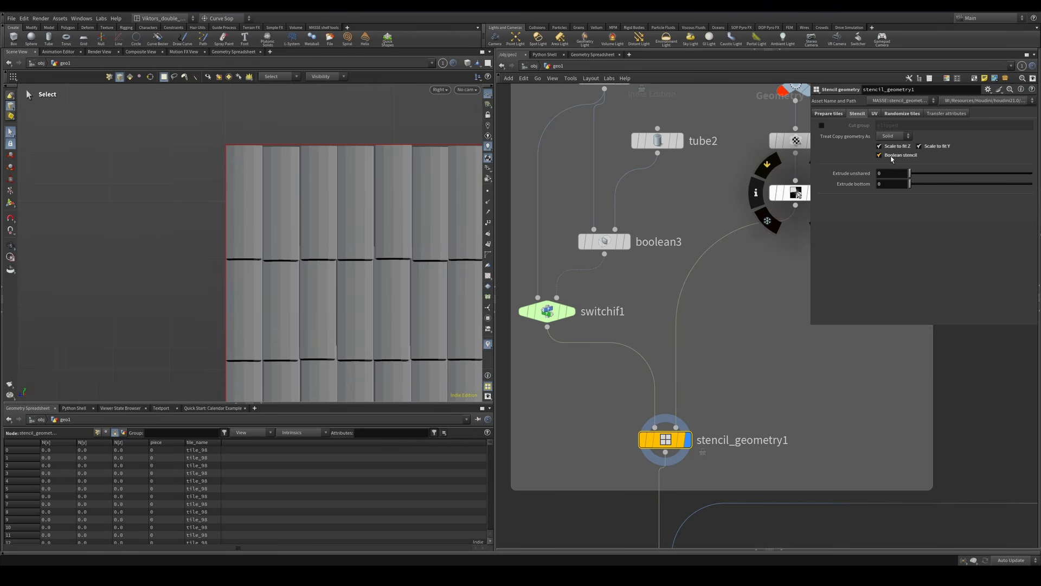
{"action": "scroll", "coordinate": [277, 158], "scroll_direction": "up", "scroll_amount": 2}
{"action": "left_click_drag", "start_coordinate": [384, 166], "coordinate": [300, 230], "text": "alt"}
- Display the flat input panel from switchif1, and return the display to stencil_geometry1
{"action": "left_click", "coordinate": [570, 311]}
{"action": "key", "text": "space+g"}
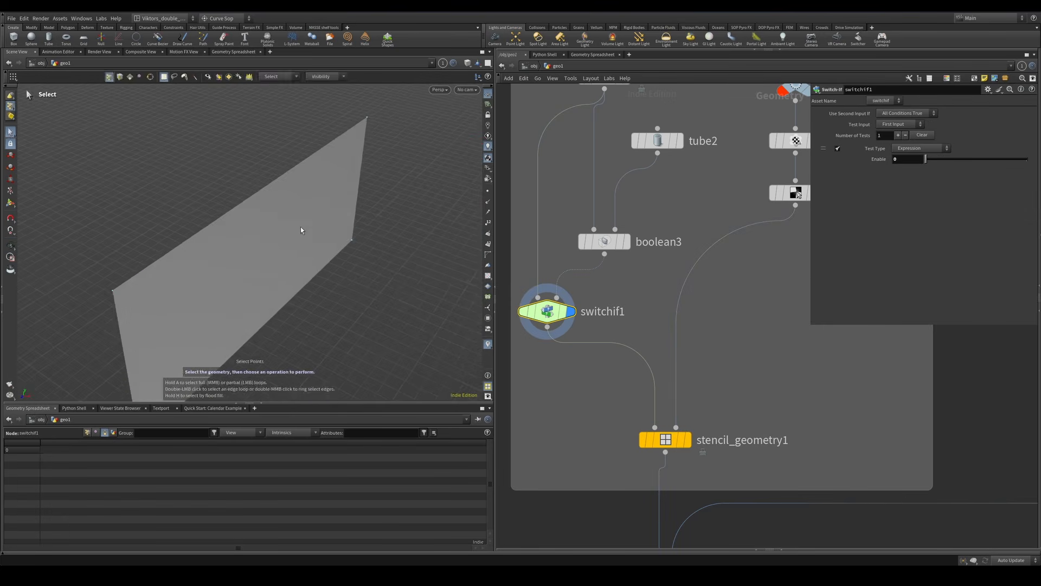
{"action": "middle_click_drag", "start_coordinate": [244, 270], "coordinate": [298, 211], "text": "alt"}
{"action": "left_click_drag", "start_coordinate": [298, 211], "coordinate": [335, 288], "text": "alt"}
{"action": "middle_click_drag", "start_coordinate": [683, 434], "coordinate": [683, 398]}
{"action": "left_click", "coordinate": [687, 403]}
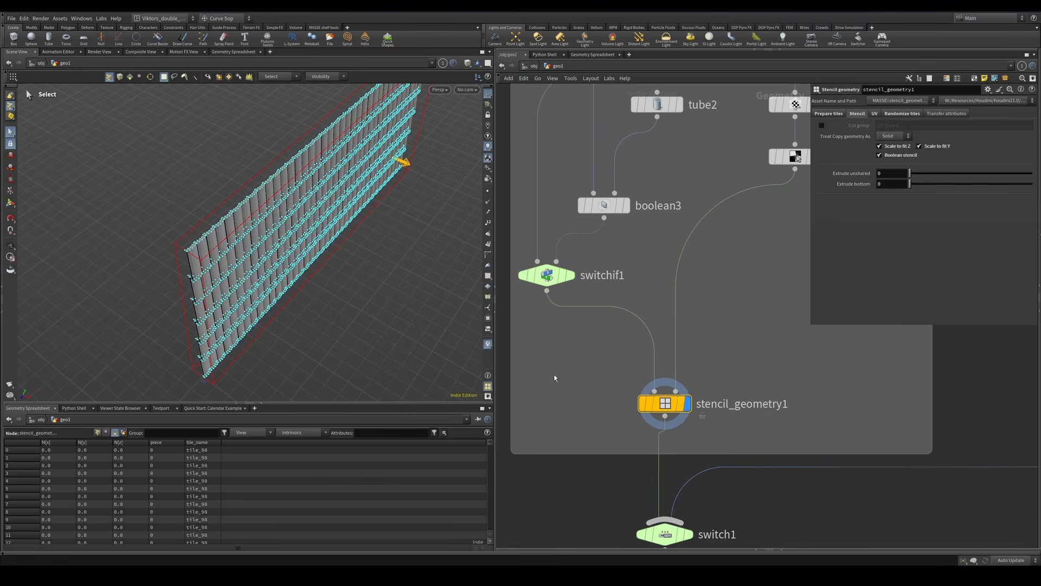
- Examine the tile edge against the red outline at the panel's upper corner up close in the Right view
{"action": "left_click", "coordinate": [341, 202]}
{"action": "right_click_drag", "start_coordinate": [346, 202], "coordinate": [351, 249], "text": "alt"}
{"action": "key", "text": "3"}
{"action": "middle_click_drag", "start_coordinate": [397, 234], "coordinate": [307, 226], "text": "alt"}
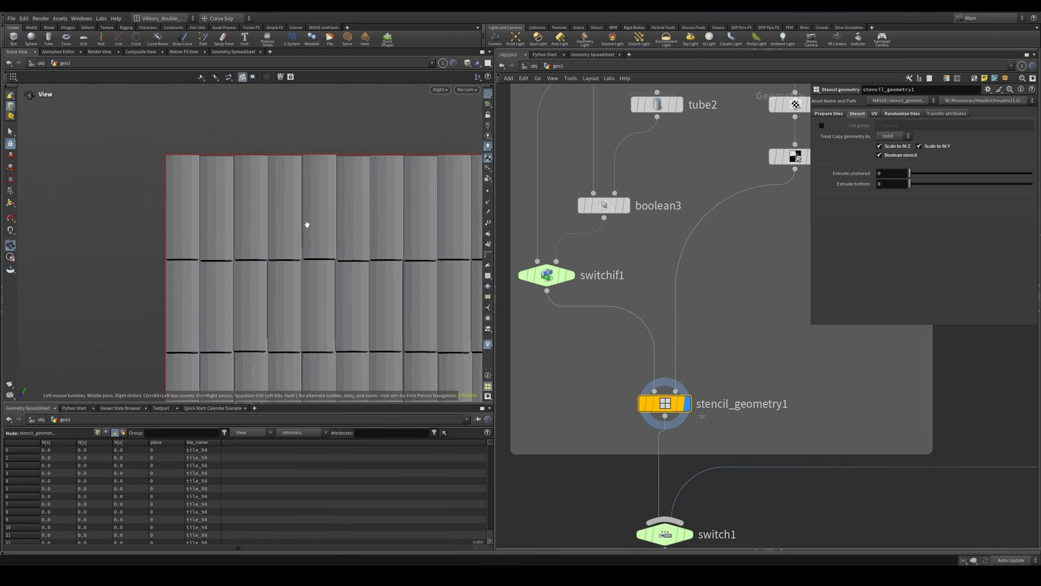
{"action": "right_click_drag", "start_coordinate": [307, 226], "coordinate": [306, 285], "text": "alt"}
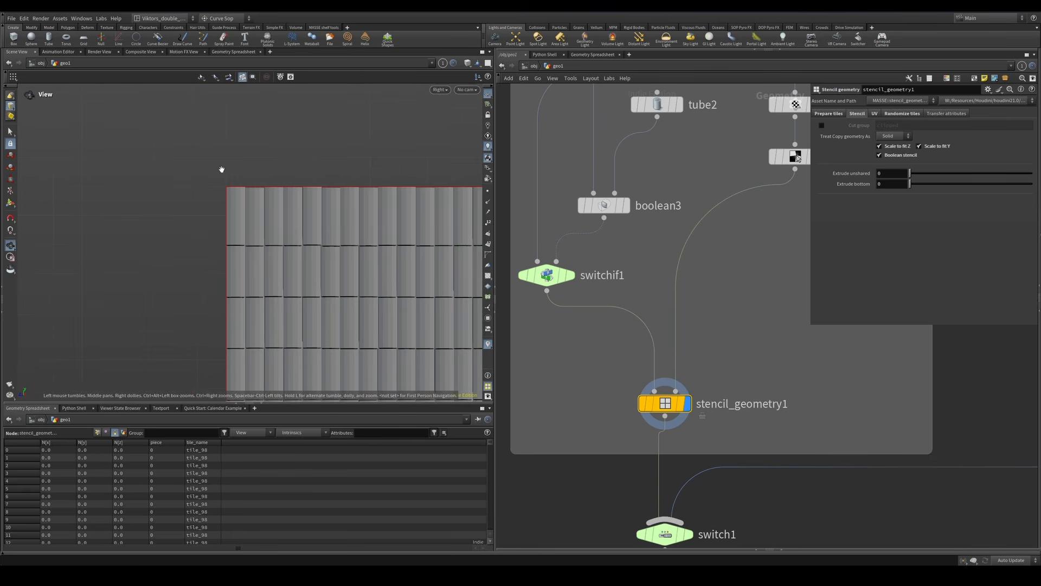
{"action": "scroll", "coordinate": [244, 184], "scroll_direction": "up", "scroll_amount": 5}
{"action": "key", "text": "s"}
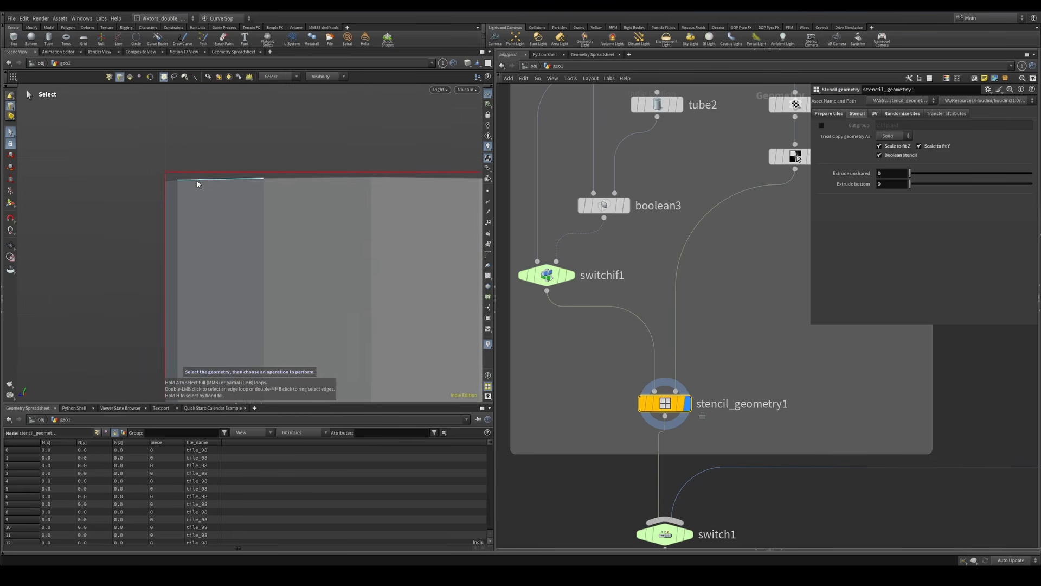
- Examine the whole tiled panel against its red outline in the Right view, including the full row width
{"action": "right_click_drag", "start_coordinate": [294, 206], "coordinate": [163, 275], "text": "alt"}
{"action": "right_click_drag", "start_coordinate": [336, 239], "coordinate": [328, 288], "text": "alt"}
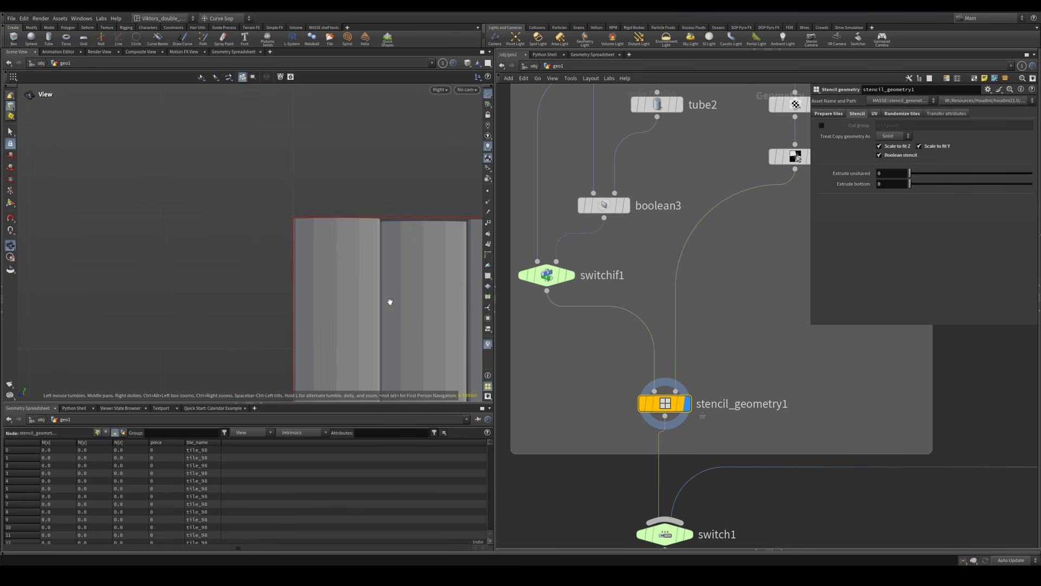
{"action": "middle_click_drag", "start_coordinate": [388, 302], "coordinate": [287, 204], "text": "alt"}
{"action": "right_click_drag", "start_coordinate": [293, 185], "coordinate": [213, 283], "text": "alt"}
{"action": "right_click_drag", "start_coordinate": [283, 267], "coordinate": [172, 311], "text": "alt"}
{"action": "middle_click_drag", "start_coordinate": [295, 347], "coordinate": [225, 211], "text": "alt"}
{"action": "right_click_drag", "start_coordinate": [225, 211], "coordinate": [179, 319], "text": "alt"}
{"action": "right_click_drag", "start_coordinate": [233, 257], "coordinate": [333, 260], "text": "alt"}
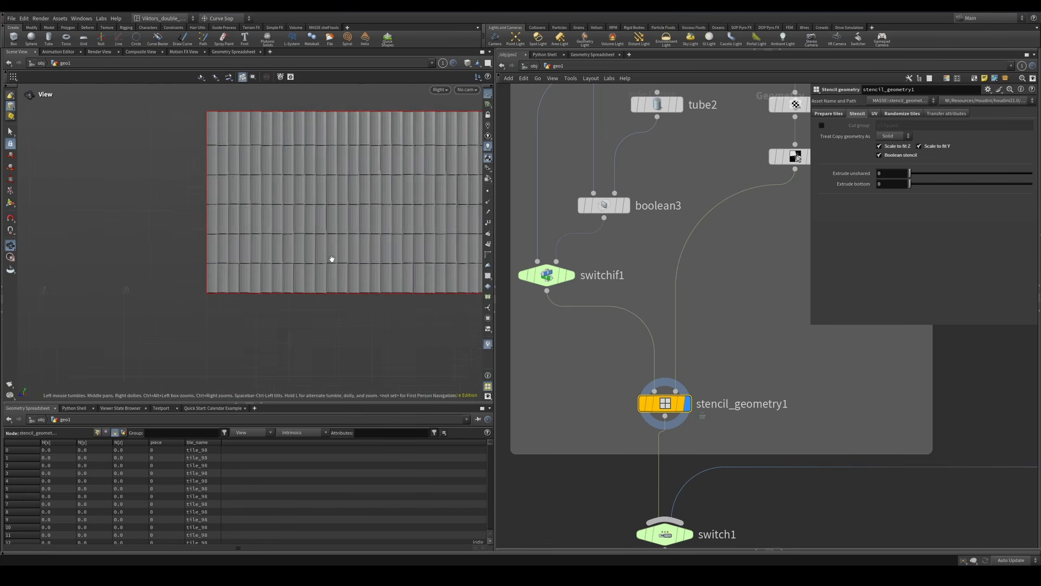
{"action": "middle_click_drag", "start_coordinate": [475, 254], "coordinate": [220, 256], "text": "alt"}
{"action": "right_click_drag", "start_coordinate": [221, 257], "coordinate": [179, 270], "text": "alt"}
{"action": "middle_click_drag", "start_coordinate": [179, 269], "coordinate": [401, 294], "text": "alt"}
{"action": "right_click_drag", "start_coordinate": [401, 294], "coordinate": [205, 267], "text": "alt"}
- Inspect the tiles along the panel's upper edge in shaded perspective view, viewing them at an angle and head-on
{"action": "key", "text": "space+1"}
{"action": "key", "text": "w"}
{"action": "key", "text": "w"}
{"action": "left_click_drag", "start_coordinate": [276, 190], "coordinate": [258, 170], "text": "alt"}
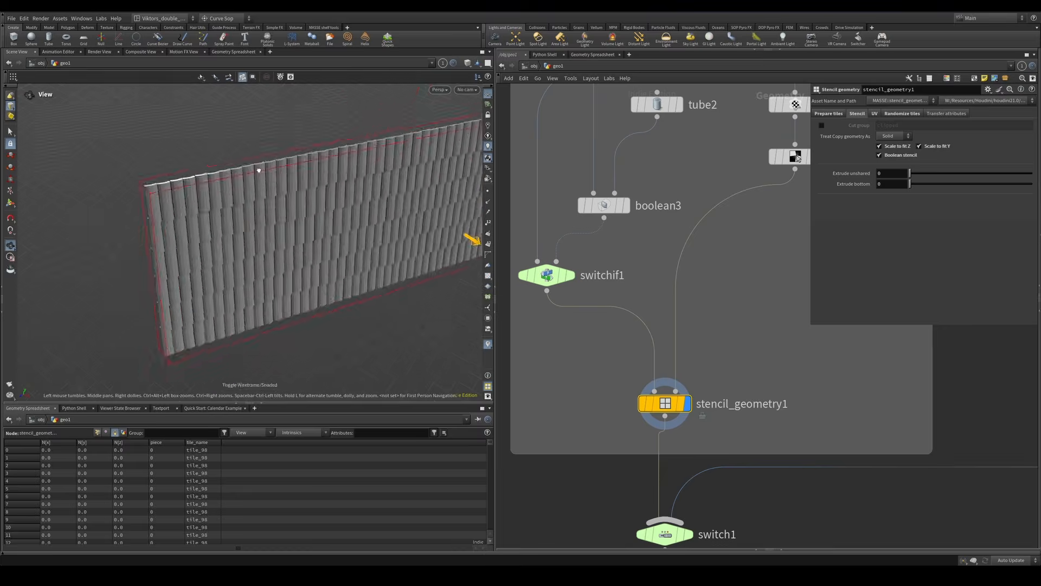
{"action": "middle_click_drag", "start_coordinate": [184, 187], "coordinate": [194, 209], "text": "alt"}
{"action": "left_click_drag", "start_coordinate": [194, 208], "coordinate": [228, 233], "text": "alt"}
{"action": "right_click_drag", "start_coordinate": [228, 232], "coordinate": [223, 258], "text": "alt"}
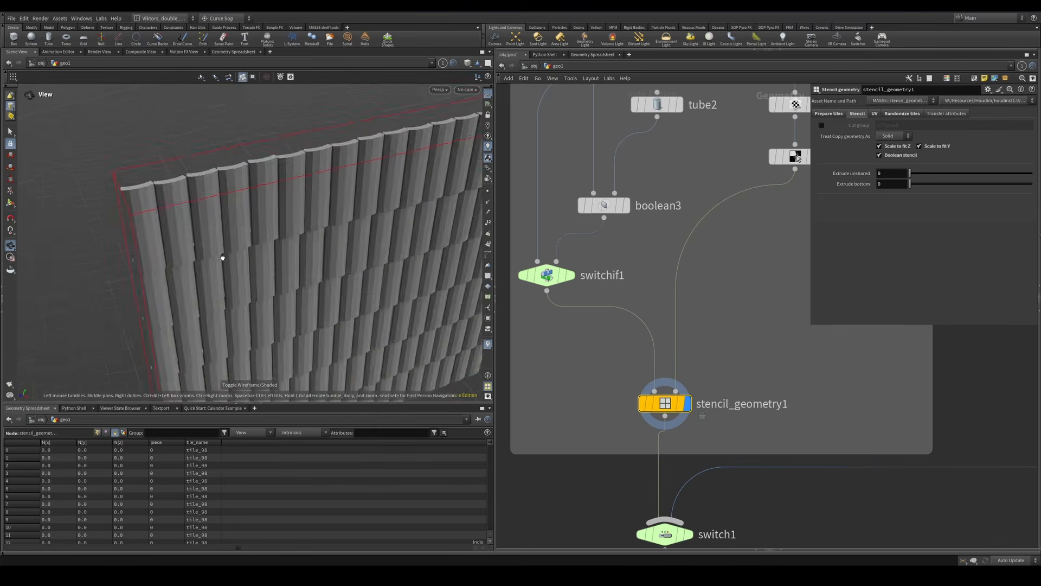
{"action": "left_click_drag", "start_coordinate": [223, 258], "coordinate": [223, 233], "text": "alt"}
{"action": "right_click_drag", "start_coordinate": [223, 234], "coordinate": [237, 232], "text": "alt"}
{"action": "left_click_drag", "start_coordinate": [237, 233], "coordinate": [255, 241], "text": "alt"}
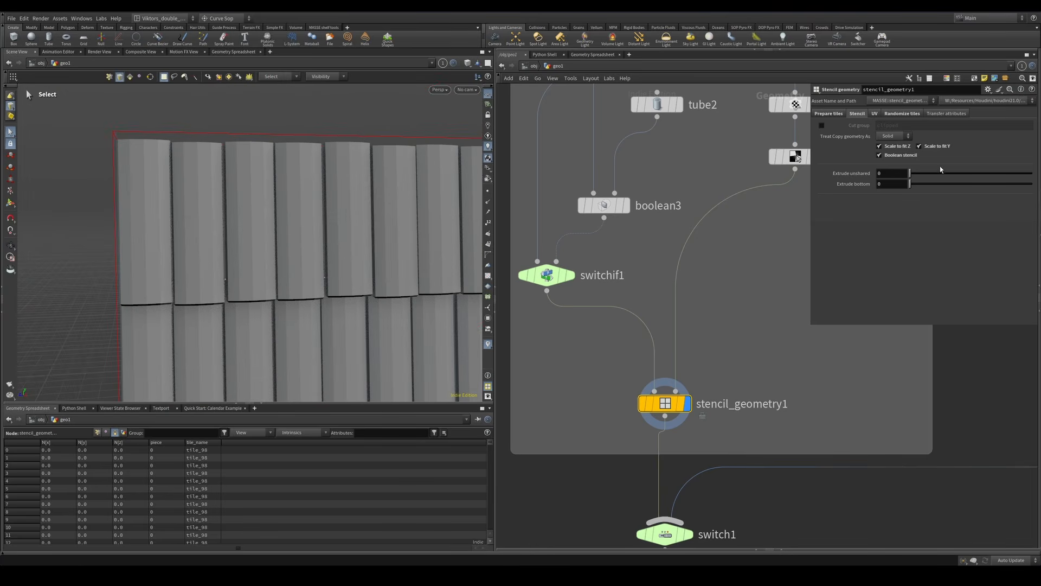
- Turn off Scale to fit Z on stencil_geometry1 and inspect the panel's full width in the Right view
{"action": "left_click", "coordinate": [912, 150]}
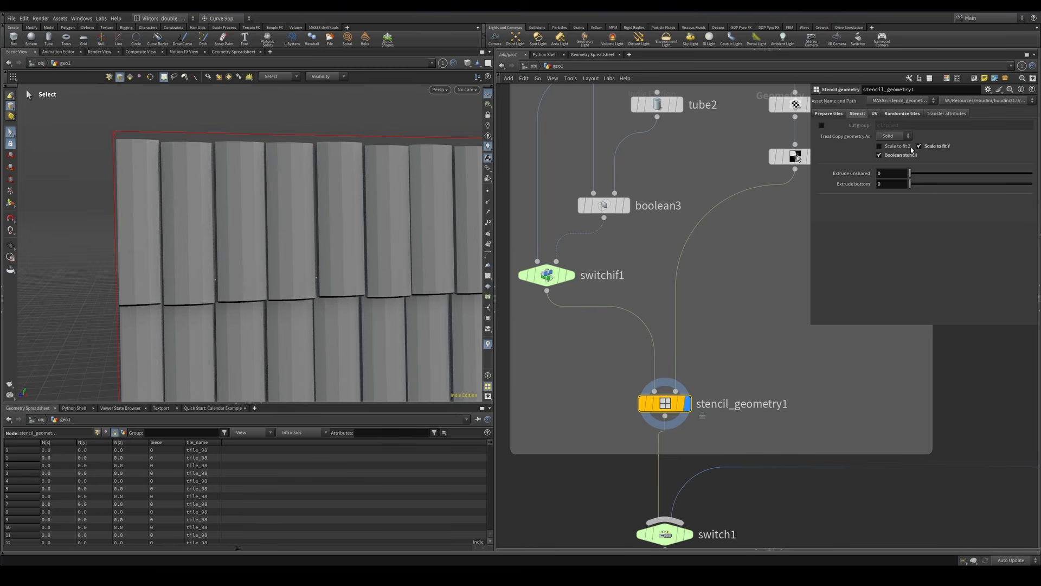
{"action": "middle_click_drag", "start_coordinate": [246, 186], "coordinate": [243, 156], "text": "alt"}
{"action": "key", "text": "v"}
{"action": "left_click", "coordinate": [270, 156]}
{"action": "right_click_drag", "start_coordinate": [316, 159], "coordinate": [276, 181], "text": "alt"}
{"action": "middle_click_drag", "start_coordinate": [276, 180], "coordinate": [279, 223], "text": "alt"}
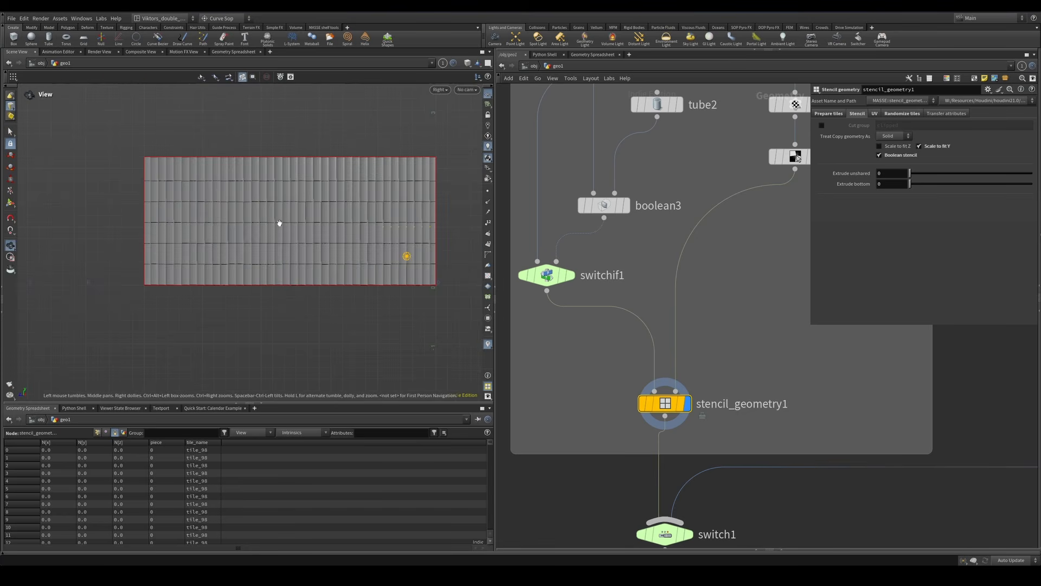
{"action": "right_click_drag", "start_coordinate": [211, 220], "coordinate": [292, 222], "text": "alt"}
{"action": "middle_click_drag", "start_coordinate": [292, 222], "coordinate": [266, 221], "text": "alt"}
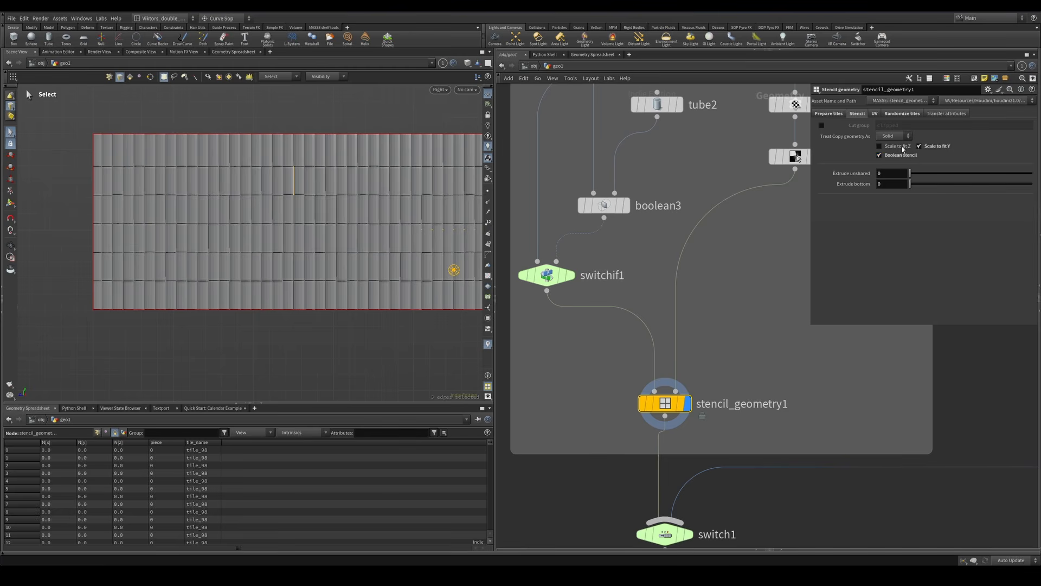
- Add tile_99 to the tile collection, and turn off Scale to fit Y and Boolean stencil
{"action": "left_click", "coordinate": [828, 114]}
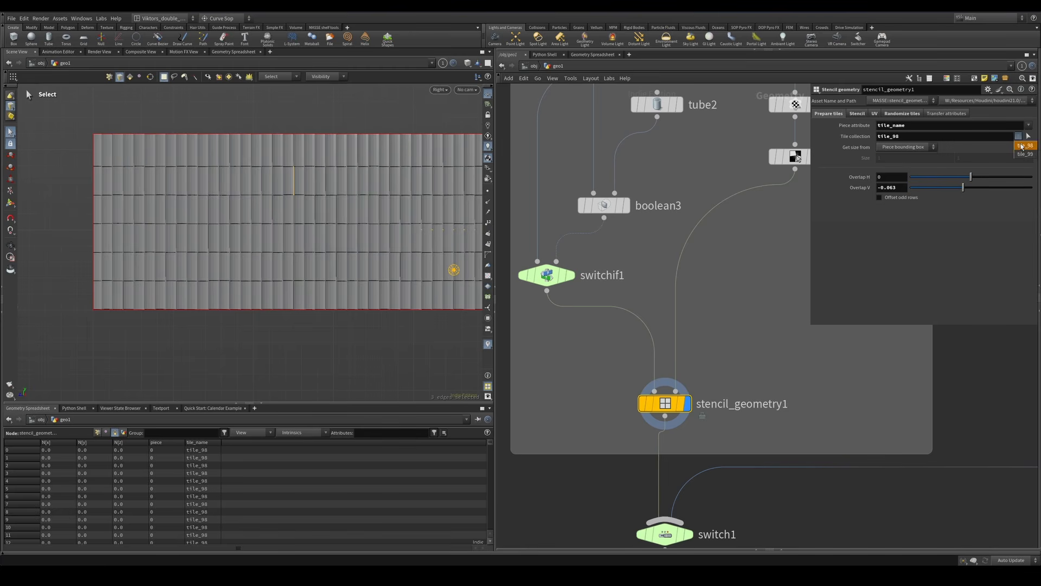
{"action": "left_click", "coordinate": [857, 113]}
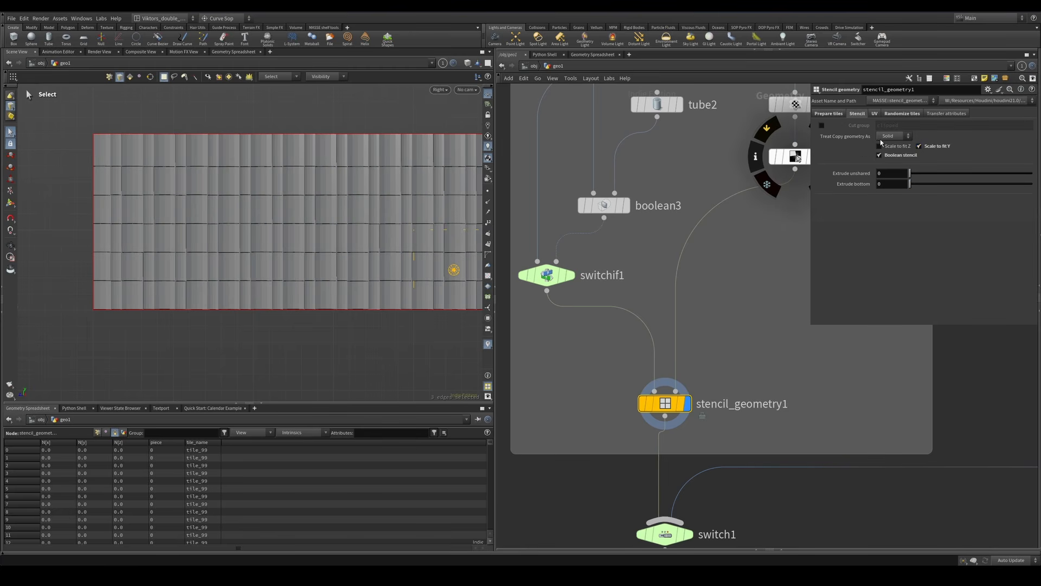
{"action": "left_click", "coordinate": [929, 148]}
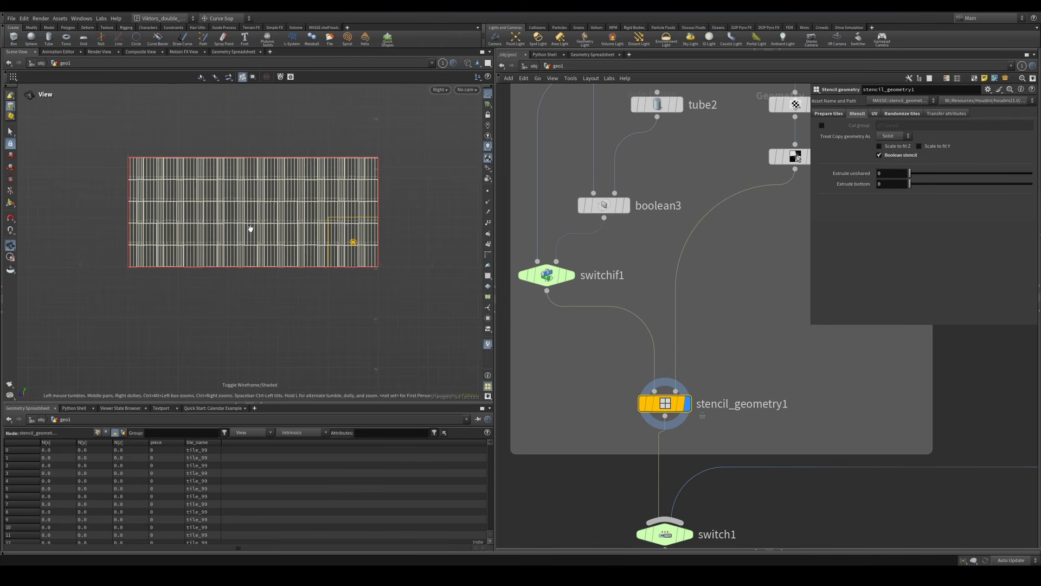
{"action": "left_click", "coordinate": [879, 155]}
{"action": "key", "text": "Escape"}
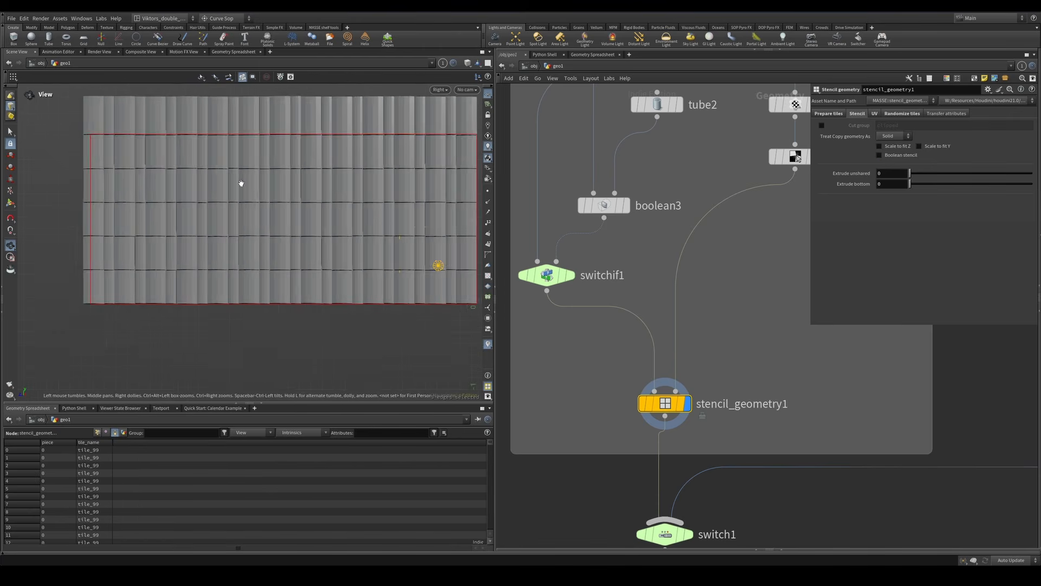
{"action": "key", "text": "s"}
- Set the tile randomization offset to 4 and its mode to Patches
{"action": "left_click", "coordinate": [901, 114]}
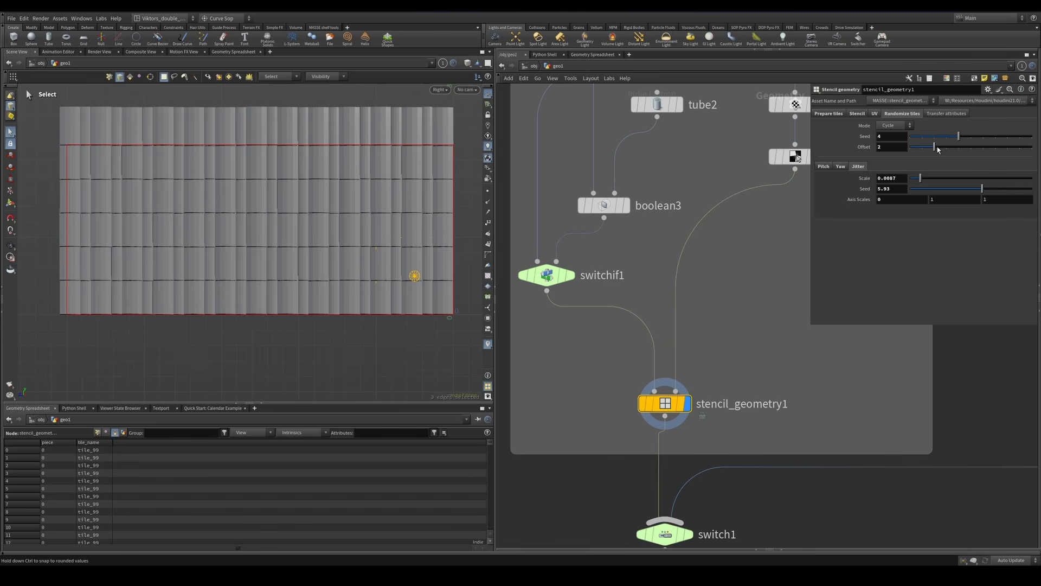
{"action": "left_click_drag", "start_coordinate": [937, 149], "coordinate": [958, 147]}
{"action": "left_click", "coordinate": [889, 142]}
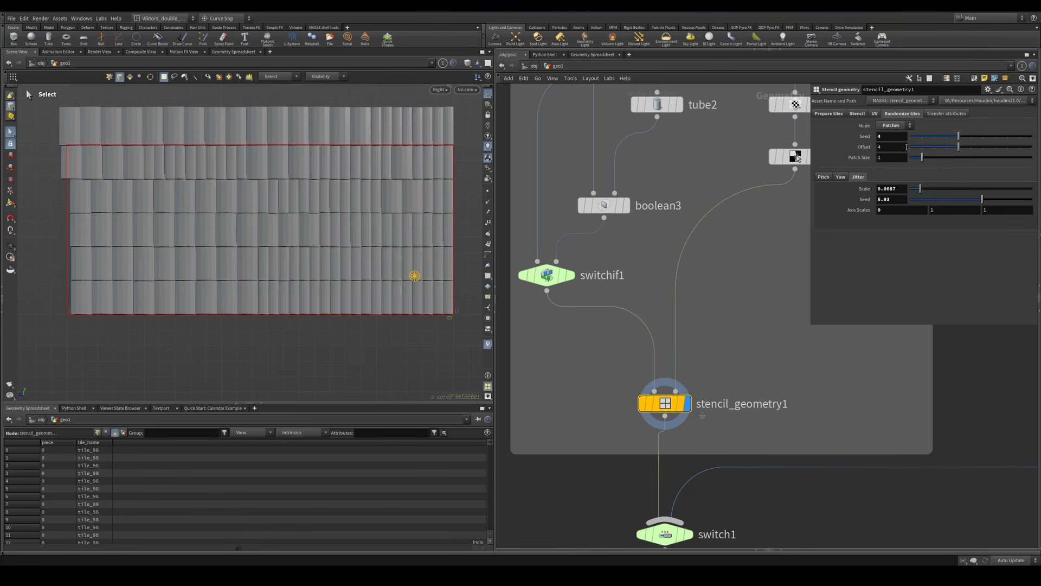
- Examine how the mixed-width tile rows line up with the panel's red outline, selecting the second row from the top to highlight it
{"action": "key", "text": "Escape"}
{"action": "scroll", "coordinate": [211, 177], "scroll_direction": "down", "scroll_amount": 3}
{"action": "middle_click_drag", "start_coordinate": [295, 193], "coordinate": [234, 208]}
{"action": "right_click_drag", "start_coordinate": [234, 209], "coordinate": [205, 249]}
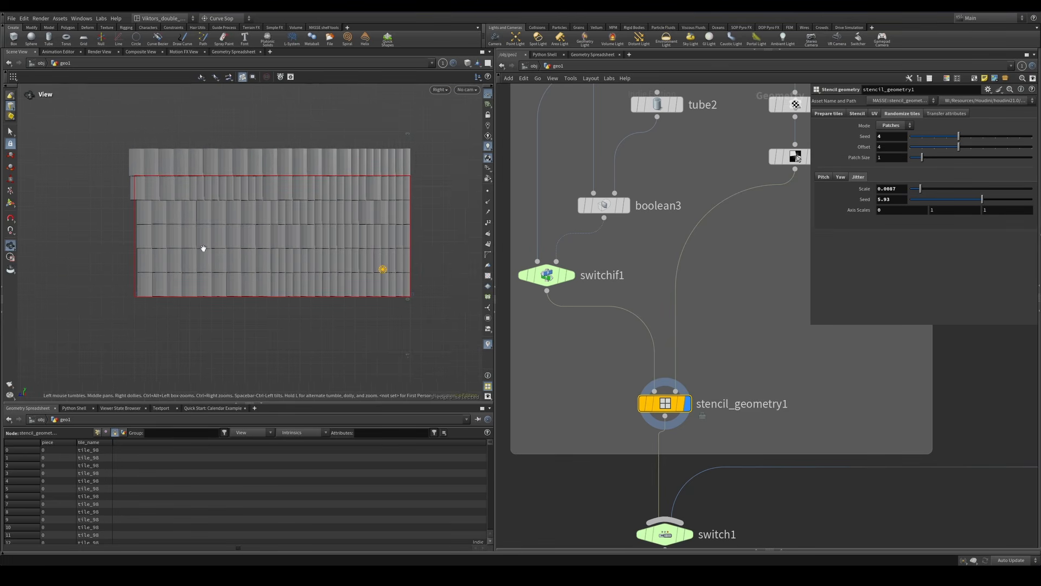
{"action": "middle_click_drag", "start_coordinate": [259, 241], "coordinate": [218, 239]}
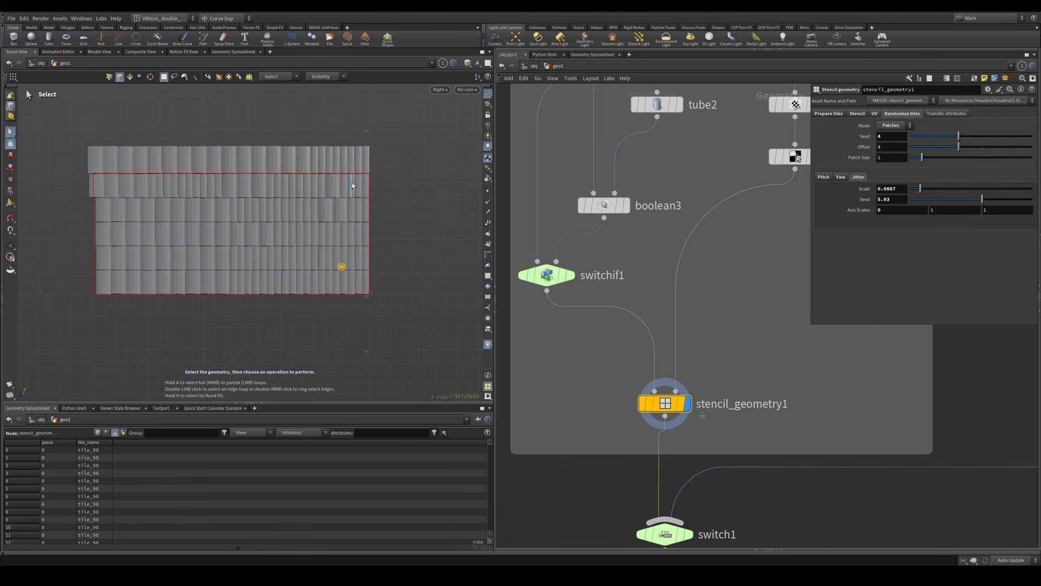
{"action": "left_click_drag", "start_coordinate": [80, 189], "coordinate": [81, 189]}
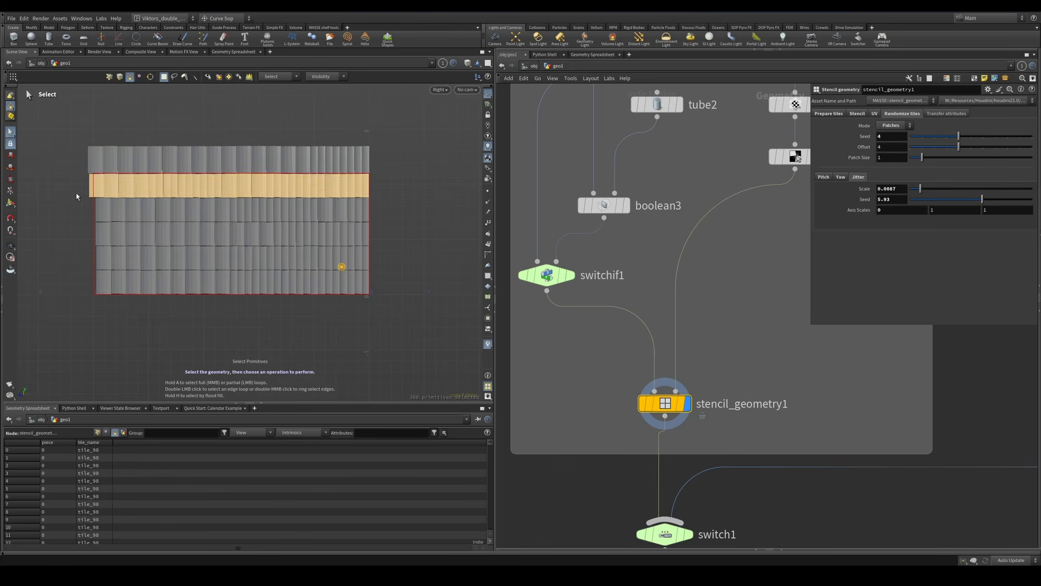
{"action": "left_click", "coordinate": [74, 208]}
{"action": "right_click_drag", "start_coordinate": [75, 183], "coordinate": [158, 171]}
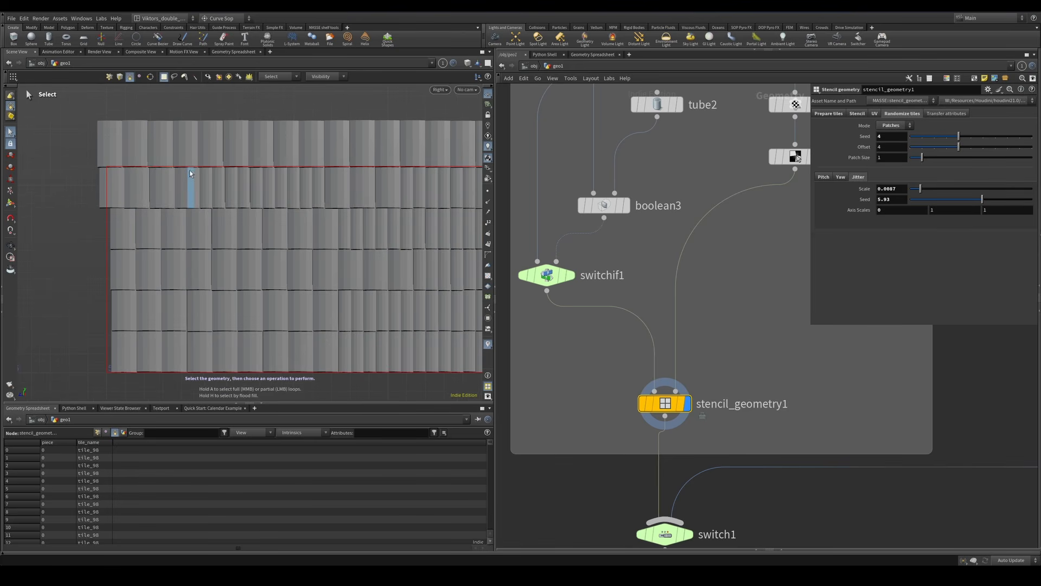
{"action": "scroll", "coordinate": [112, 215], "scroll_direction": "down", "scroll_amount": 2}
{"action": "key", "text": "s"}
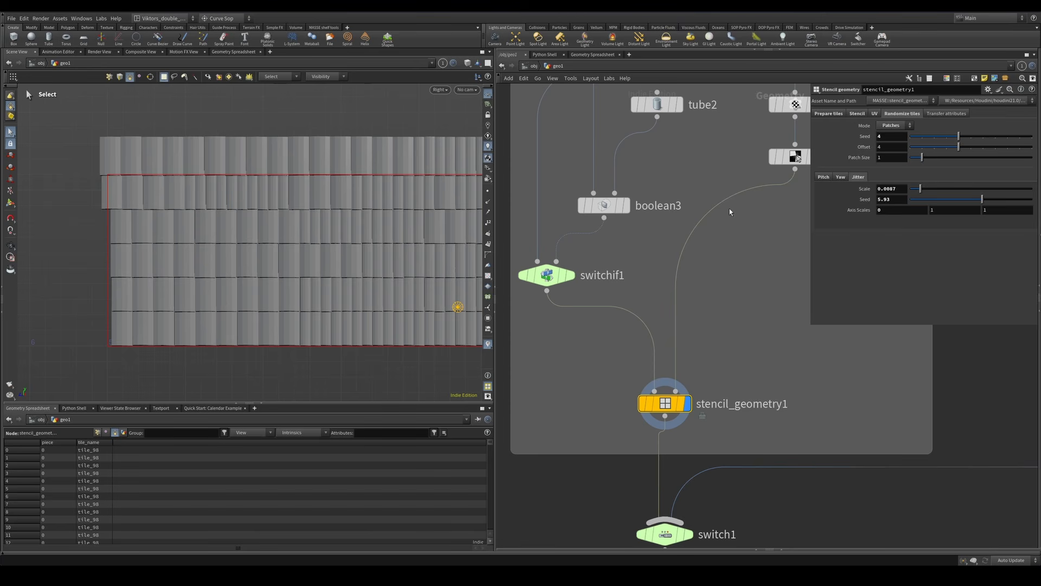
- Enable Boolean stencil with both scale-to-fit options off and inspect the trimmed panel
{"action": "left_click", "coordinate": [857, 114]}
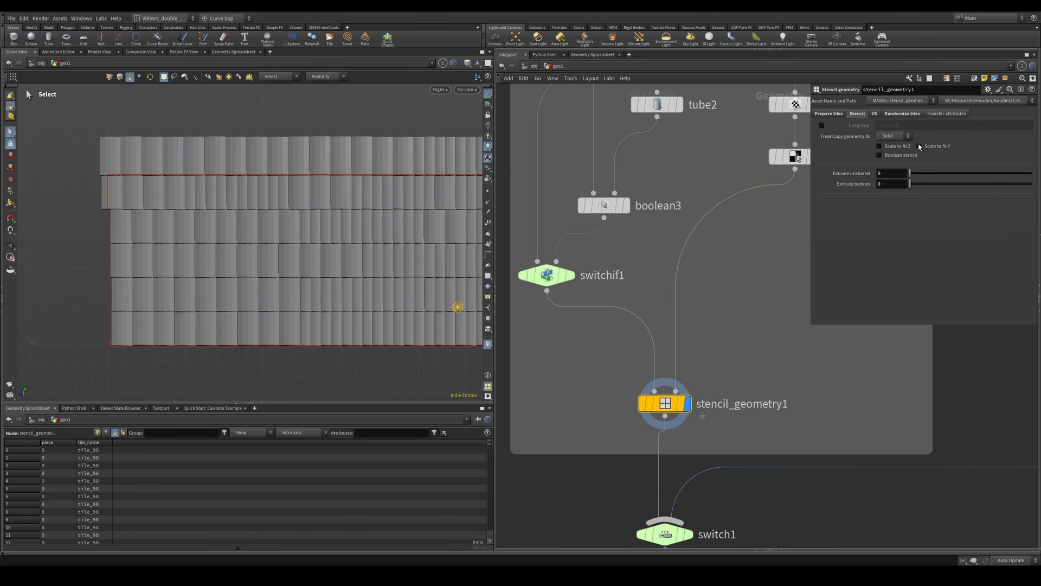
{"action": "scroll", "coordinate": [223, 214], "scroll_direction": "down", "scroll_amount": 2}
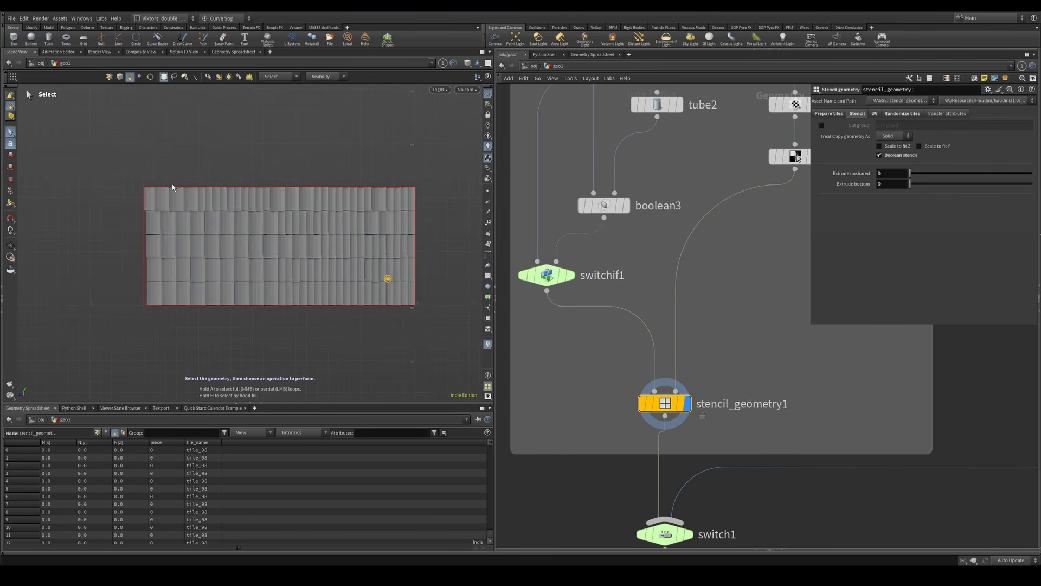
- Display boolean3 to check the panel with the round hole, and set switchif1's Enable value to 1 with its output displayed
{"action": "middle_click_drag", "start_coordinate": [586, 190], "coordinate": [605, 255]}
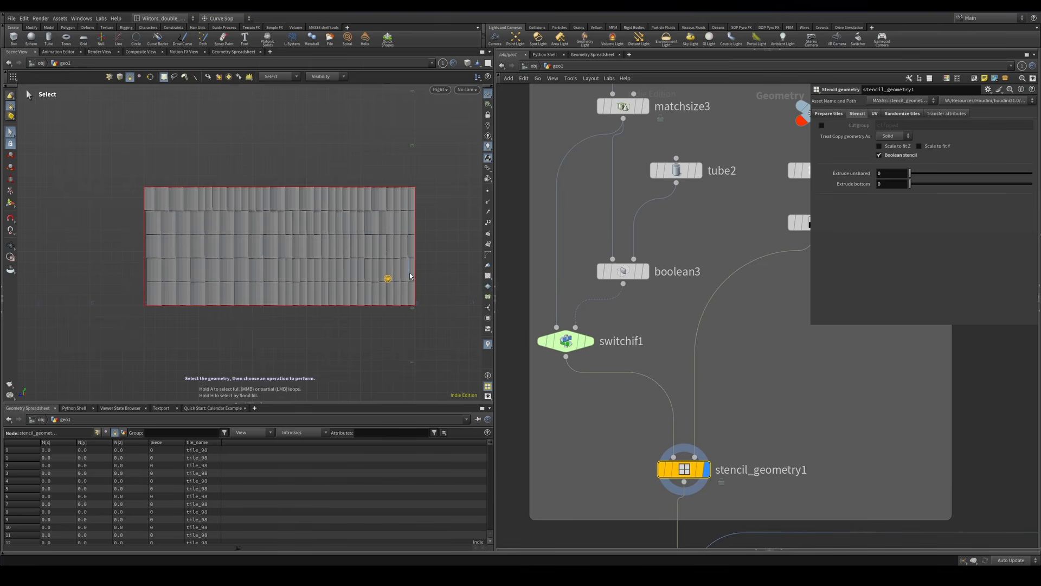
{"action": "left_click", "coordinate": [644, 271]}
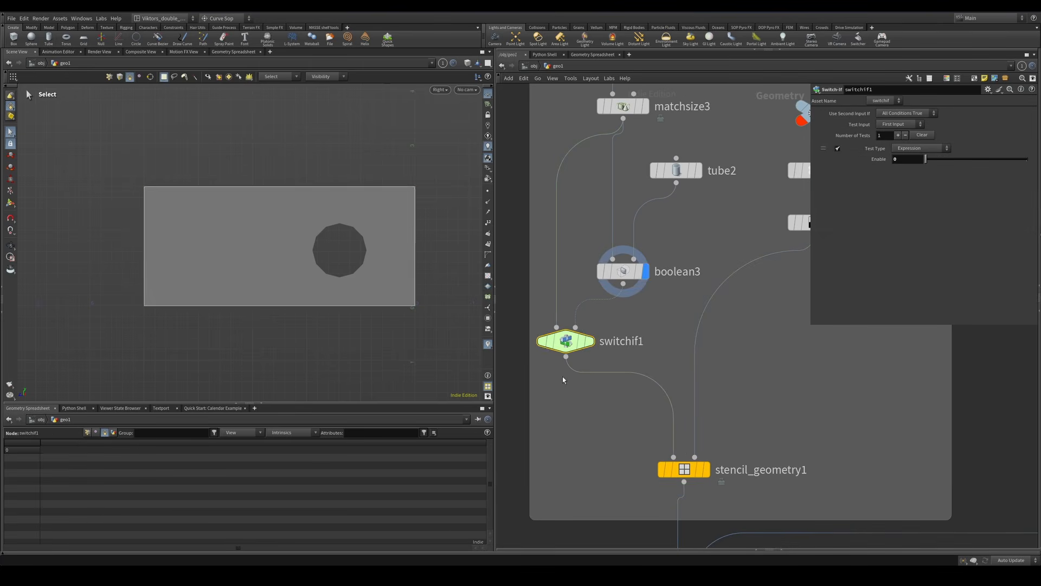
{"action": "left_click", "coordinate": [588, 341]}
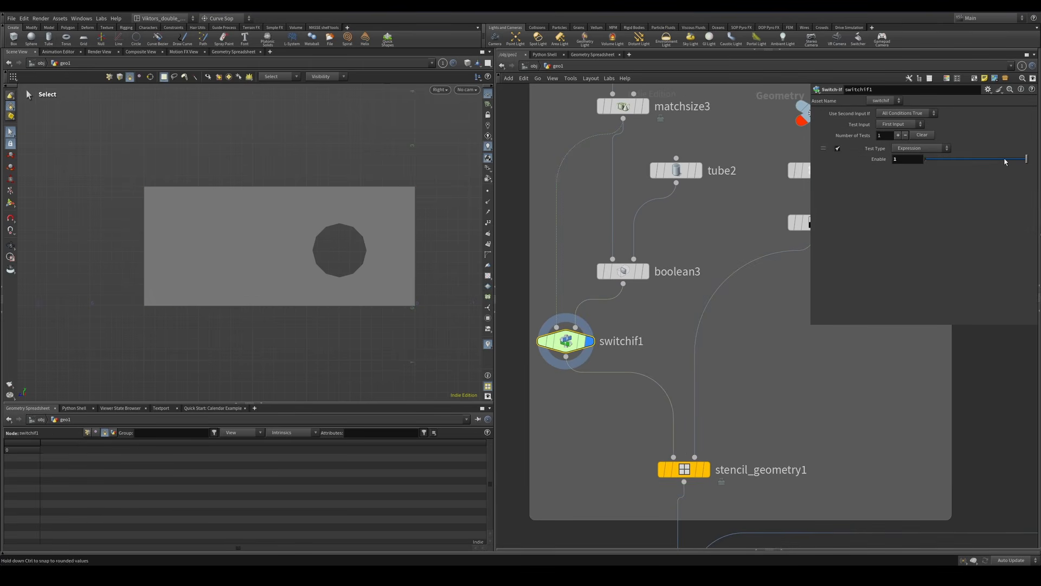
{"action": "right_click_drag", "start_coordinate": [347, 219], "coordinate": [449, 253]}
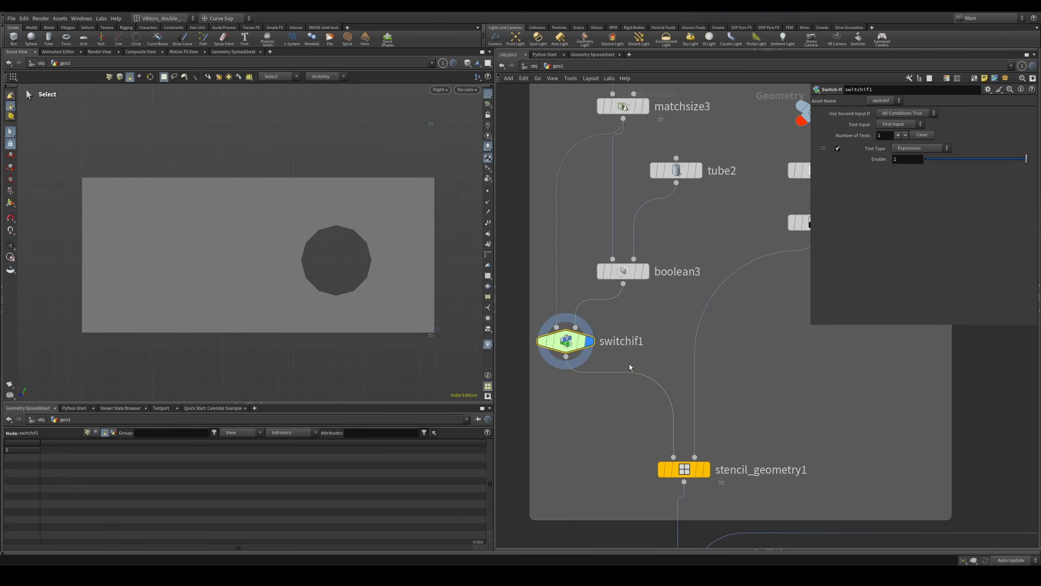
- Display stencil_geometry1 and compare the tiles around the round hole with Boolean stencil off and on
{"action": "left_click", "coordinate": [659, 469]}
{"action": "left_click", "coordinate": [912, 151]}
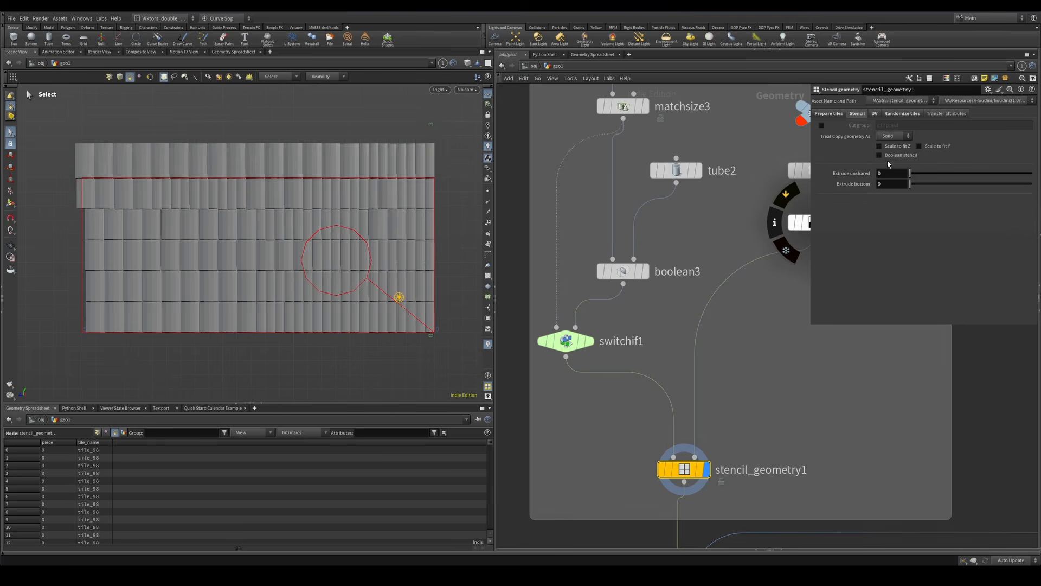
{"action": "scroll", "coordinate": [377, 239], "scroll_direction": "down", "scroll_amount": 3}
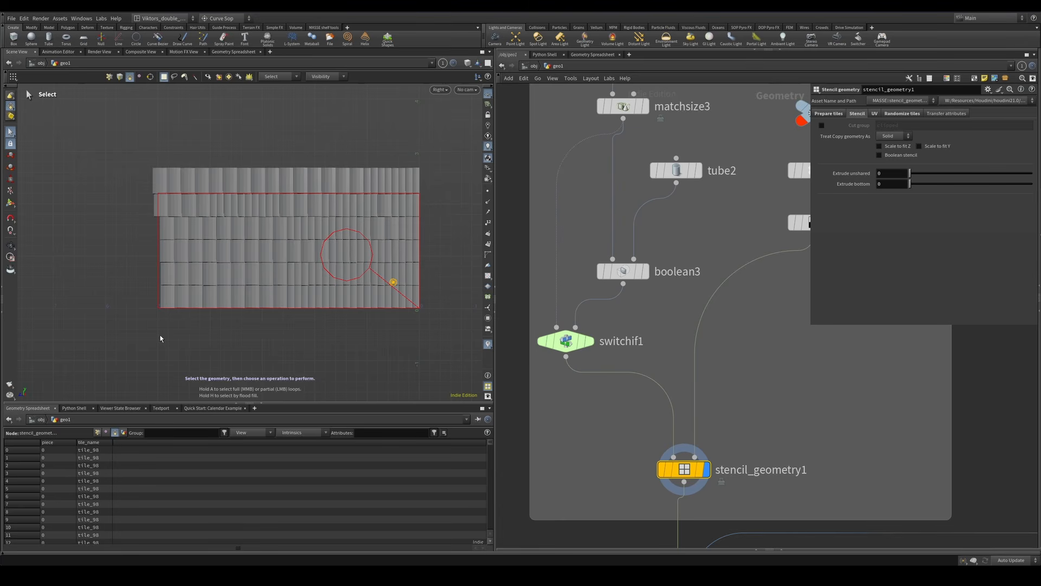
{"action": "key", "text": "ctrl+z"}
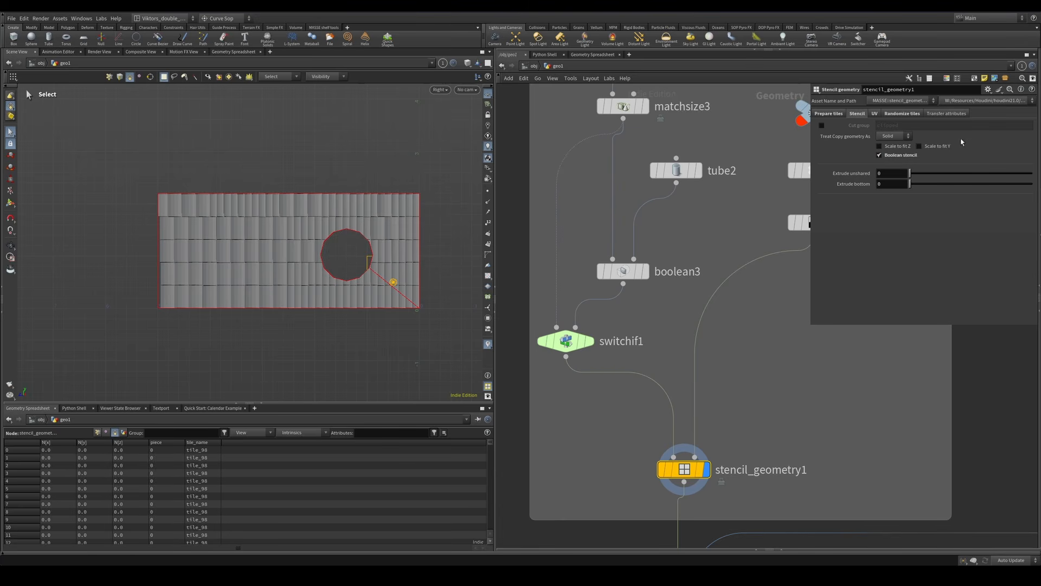
{"action": "scroll", "coordinate": [347, 239], "scroll_direction": "up", "scroll_amount": 3}
{"action": "key", "text": "s"}
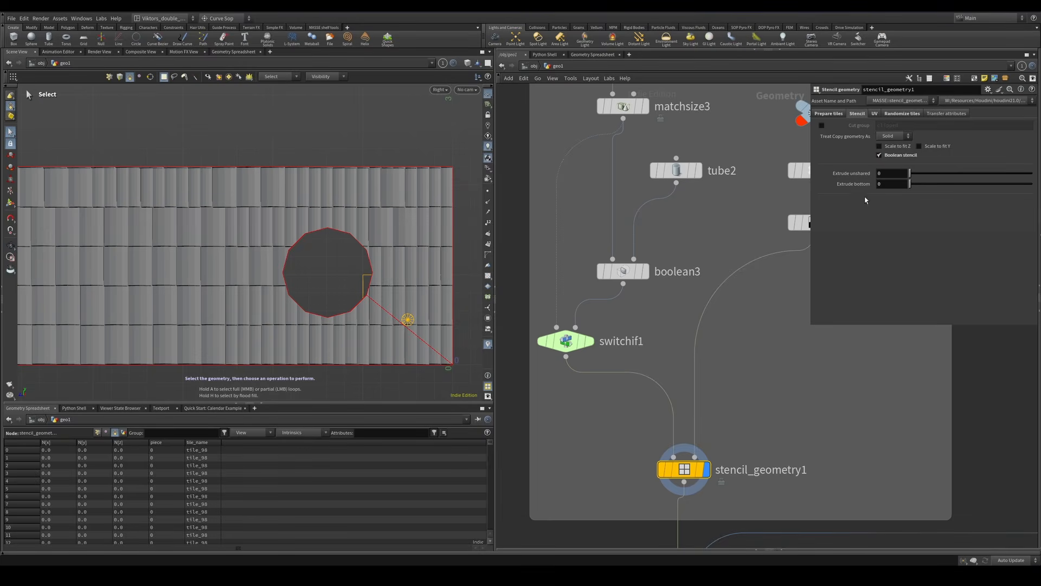
- Display switchif1's flat panel with the hole and inspect it in perspective and from the front
{"action": "left_click", "coordinate": [587, 340]}
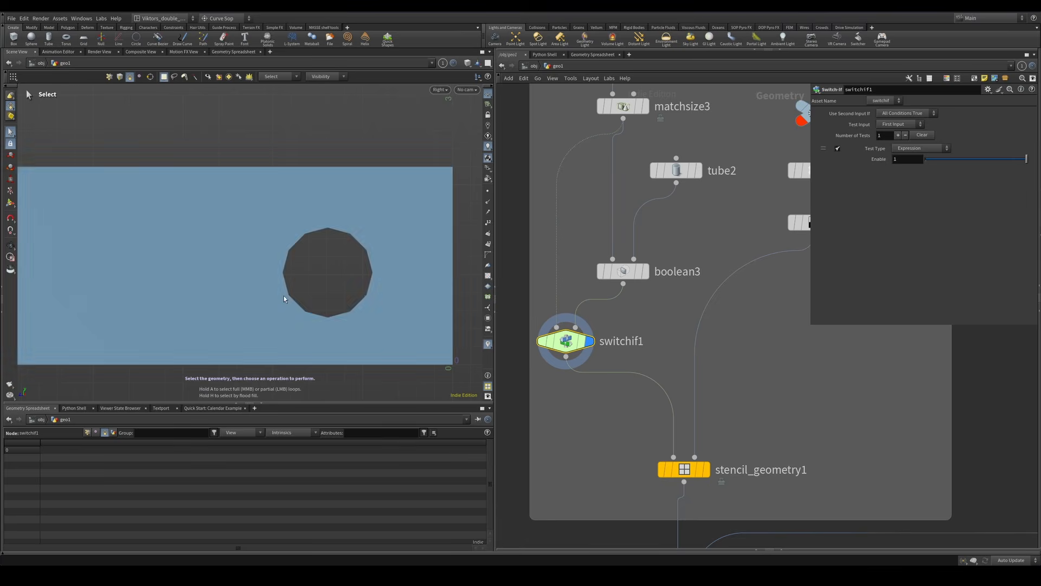
{"action": "left_click_drag", "start_coordinate": [284, 295], "coordinate": [366, 252], "text": "alt"}
{"action": "right_click_drag", "start_coordinate": [366, 253], "coordinate": [321, 284], "text": "alt"}
{"action": "left_click_drag", "start_coordinate": [320, 283], "coordinate": [300, 284], "text": "alt"}
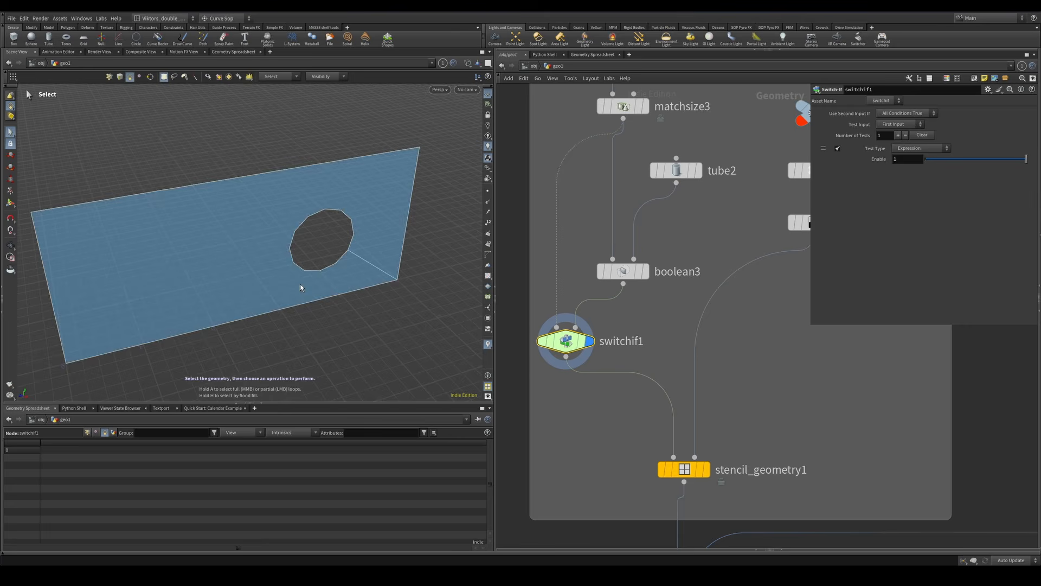
{"action": "key", "text": "v"}
{"action": "left_click", "coordinate": [321, 255]}
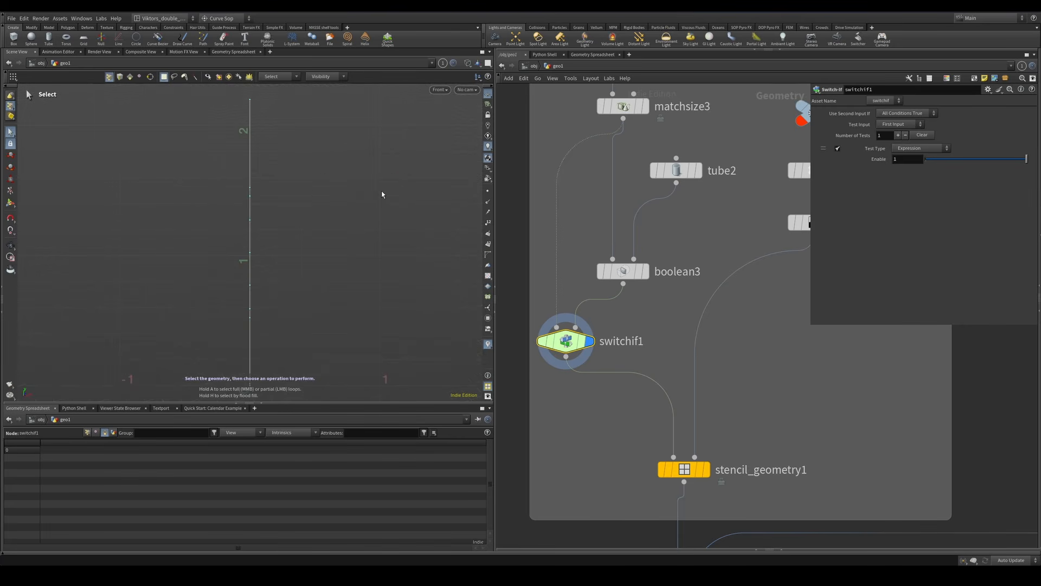
- Display stencil_geometry1 in the Right view and enable Scale to fit Z and Scale to fit Y
{"action": "key", "text": "space+4"}
{"action": "middle_click_drag", "start_coordinate": [653, 400], "coordinate": [650, 355]}
{"action": "left_click", "coordinate": [681, 426]}
{"action": "key", "text": "r"}
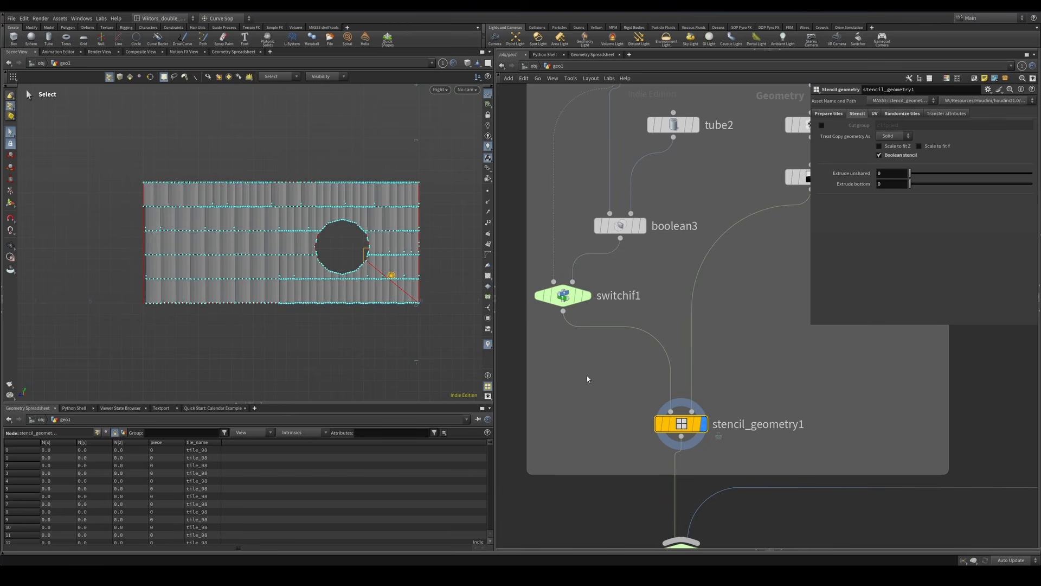
{"action": "scroll", "coordinate": [161, 208], "scroll_direction": "up", "scroll_amount": 3}
{"action": "key", "text": "s"}
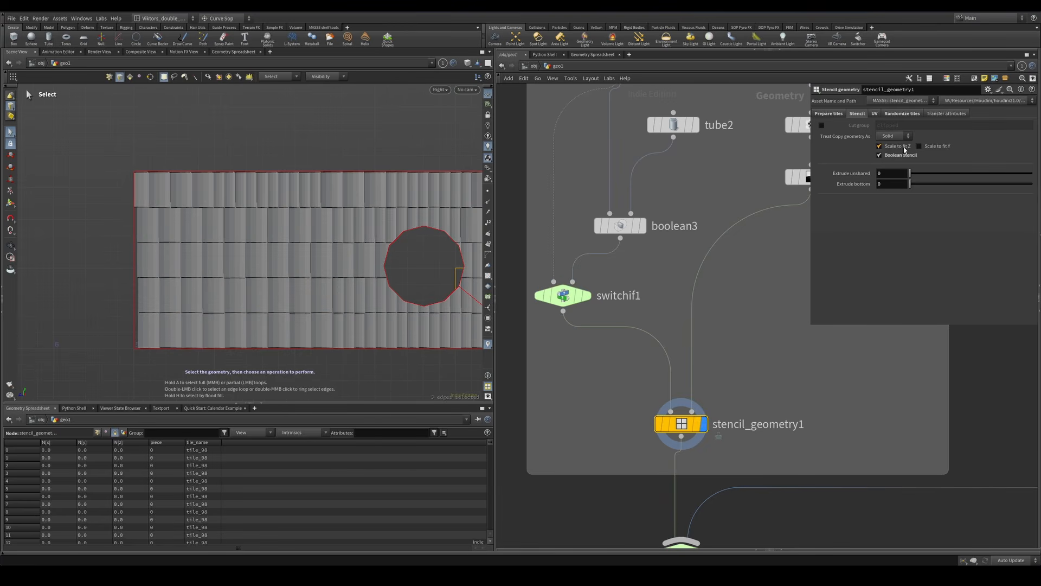
{"action": "left_click", "coordinate": [930, 147]}
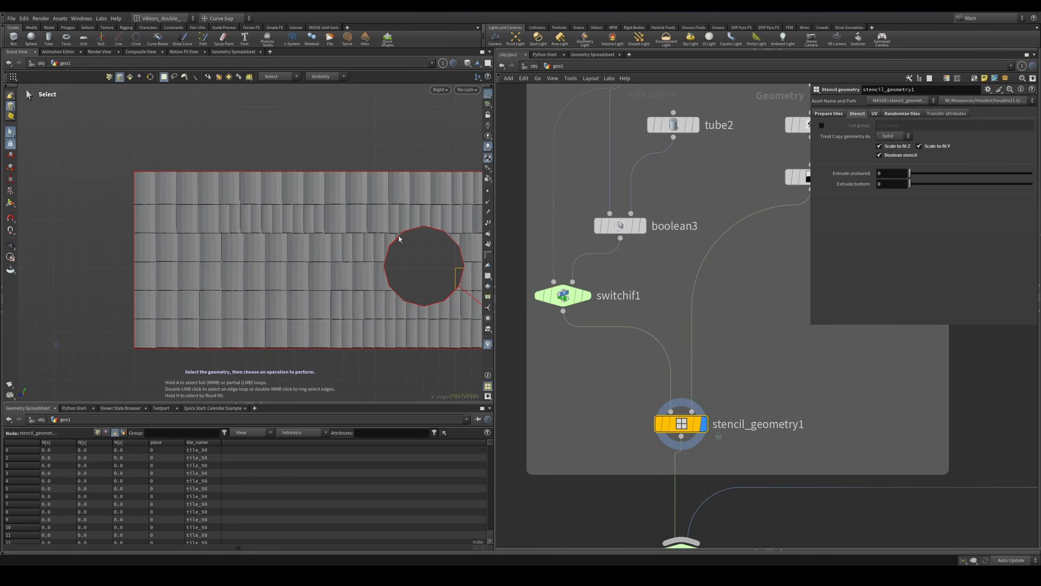
- Switch switchif1 back to the panel without the round hole
{"action": "key", "text": "space"}
{"action": "middle_click_drag", "start_coordinate": [379, 232], "coordinate": [320, 216]}
{"action": "scroll", "coordinate": [320, 213], "scroll_direction": "down", "scroll_amount": 2}
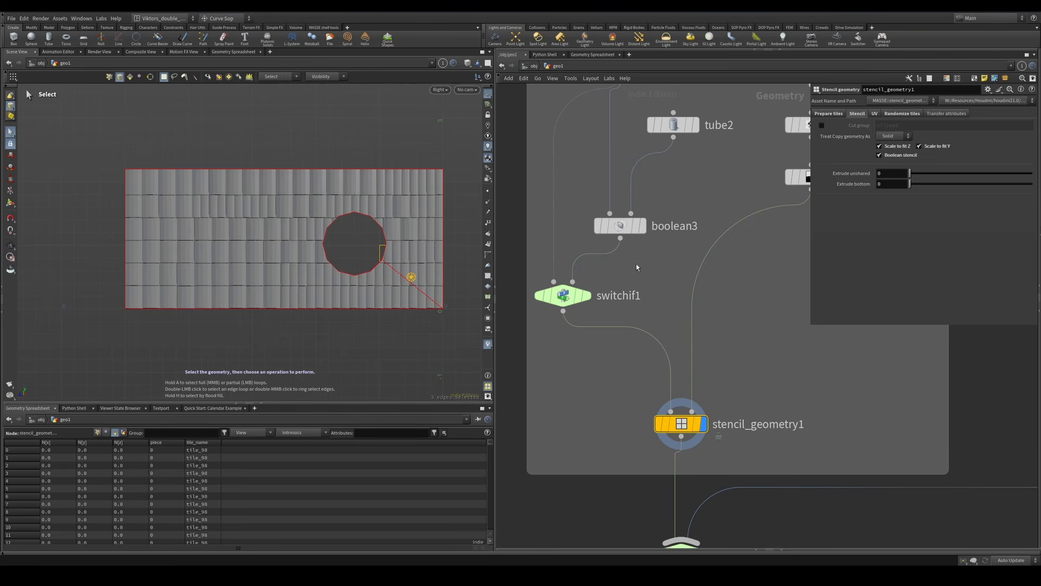
{"action": "left_click", "coordinate": [575, 296]}
- Select stencil_geometry1, check its tiled panel in wireframe and shaded display, and open its attribute transfer settings
{"action": "middle_click_drag", "start_coordinate": [749, 291], "coordinate": [746, 238]}
{"action": "left_click_drag", "start_coordinate": [733, 319], "coordinate": [639, 395]}
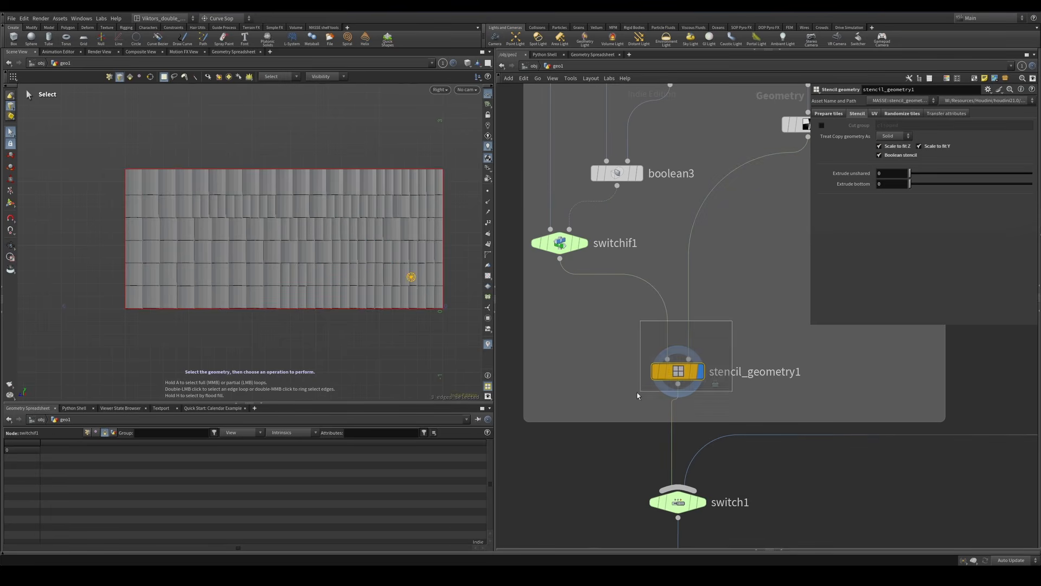
{"action": "key", "text": "space"}
{"action": "key", "text": "w"}
{"action": "mouse_move", "coordinate": [288, 229]}
{"action": "right_mouse_down"}
{"action": "mouse_move", "coordinate": [244, 230]}
{"action": "mouse_move", "coordinate": [285, 228]}
{"action": "right_mouse_up"}
{"action": "key", "text": "w"}
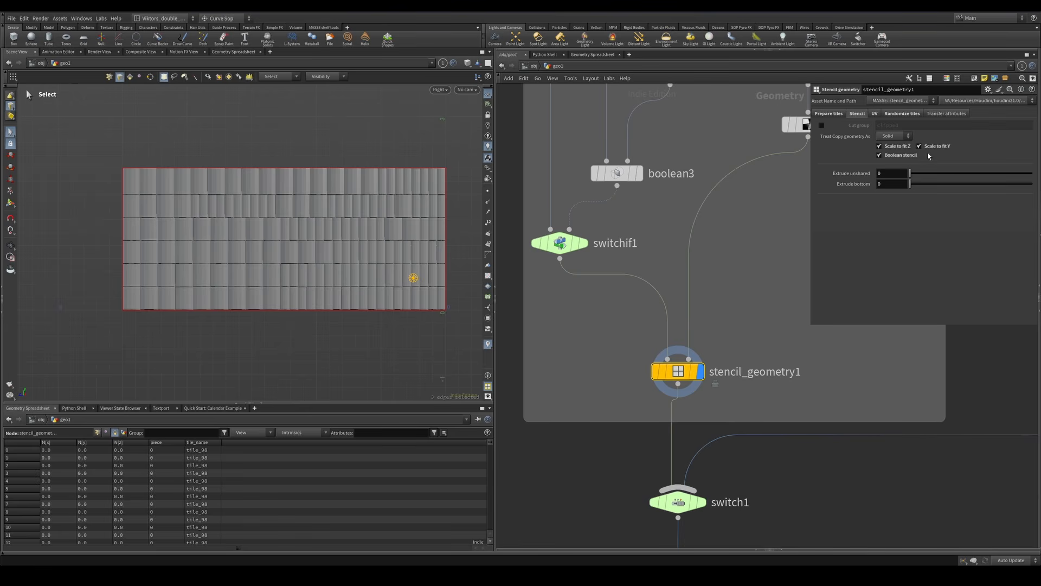
{"action": "left_click", "coordinate": [946, 113]}
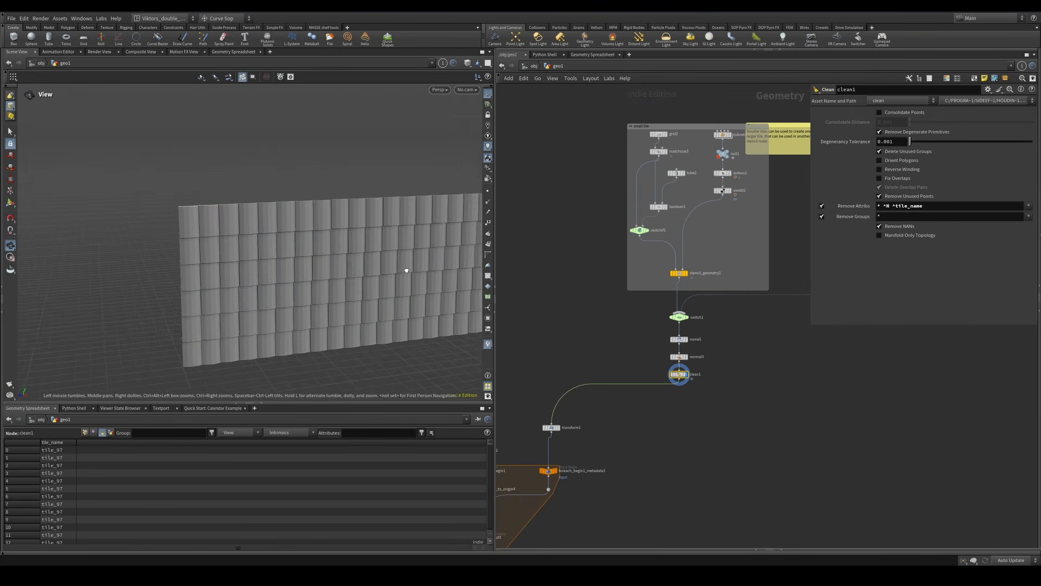
- Inspect the tiles output by clean1 in perspective, in wireframe and shaded display
{"action": "mouse_move", "coordinate": [402, 266]}
{"action": "left_mouse_down"}
{"action": "mouse_move", "coordinate": [292, 254]}
{"action": "mouse_move", "coordinate": [316, 265]}
{"action": "left_mouse_up"}
{"action": "key", "text": "w"}
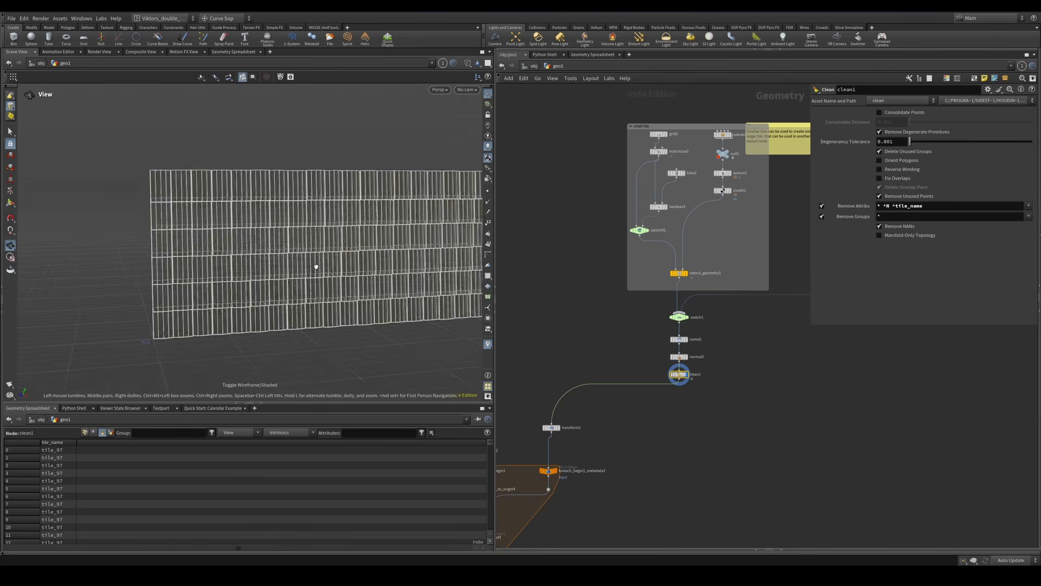
{"action": "key", "text": "w"}
{"action": "left_click_drag", "start_coordinate": [395, 289], "coordinate": [391, 306]}
{"action": "scroll", "coordinate": [733, 340], "scroll_direction": "up", "scroll_amount": 2}
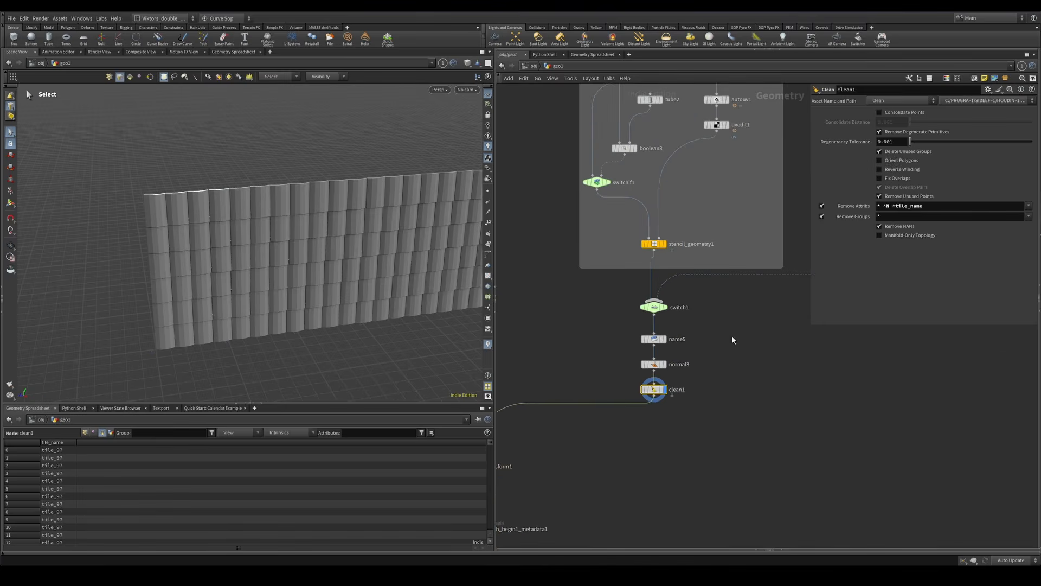
- Display stencil_geometry1 and check its tiles in wireframe and shaded display, then return to clean1 for comparison
{"action": "left_click", "coordinate": [654, 243]}
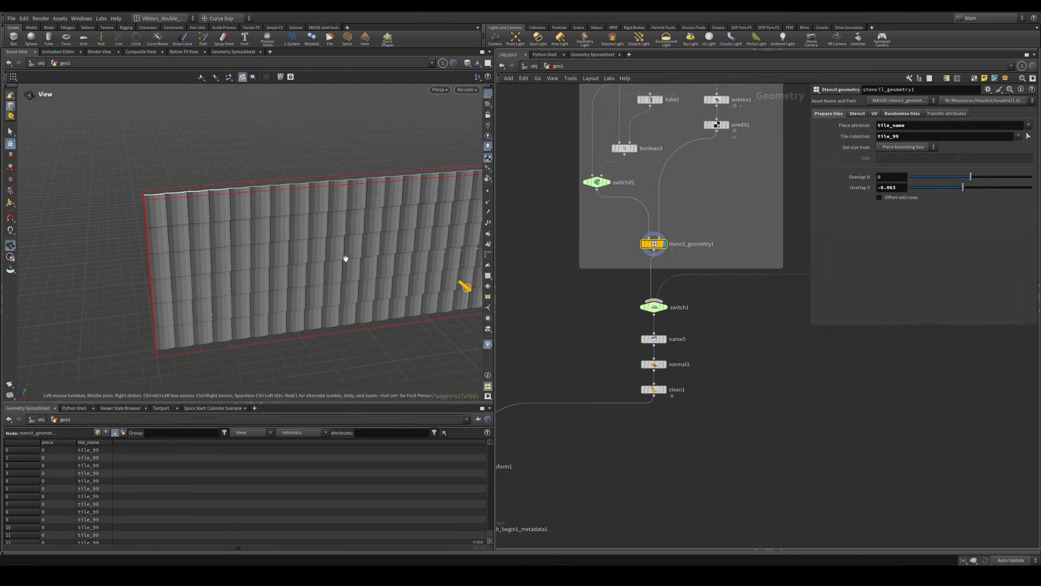
{"action": "key", "text": "w"}
{"action": "mouse_move", "coordinate": [345, 258]}
{"action": "left_mouse_down"}
{"action": "mouse_move", "coordinate": [337, 211]}
{"action": "mouse_move", "coordinate": [358, 222]}
{"action": "left_mouse_up"}
{"action": "key", "text": "w"}
{"action": "left_click_drag", "start_coordinate": [285, 211], "coordinate": [350, 255]}
{"action": "scroll", "coordinate": [607, 389], "scroll_direction": "up", "scroll_amount": 2}
{"action": "left_click", "coordinate": [675, 390]}
{"action": "left_click_drag", "start_coordinate": [196, 284], "coordinate": [269, 282], "text": "alt"}
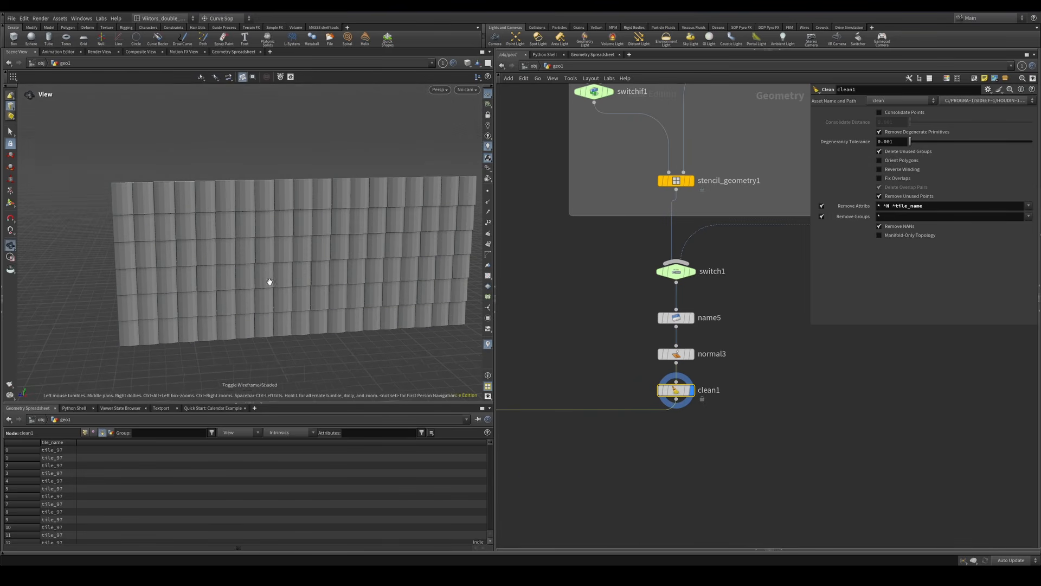
- Follow the network from clean1 to the for-each block, display transform2, and inspect the roof shape feeding it
{"action": "scroll", "coordinate": [691, 403], "scroll_direction": "down", "scroll_amount": 3}
{"action": "middle_click_drag", "start_coordinate": [660, 423], "coordinate": [772, 353]}
{"action": "middle_click_drag", "start_coordinate": [732, 430], "coordinate": [760, 349]}
{"action": "middle_click_drag", "start_coordinate": [650, 436], "coordinate": [635, 451]}
{"action": "middle_click_drag", "start_coordinate": [720, 396], "coordinate": [659, 427]}
{"action": "scroll", "coordinate": [762, 305], "scroll_direction": "up", "scroll_amount": 2}
{"action": "scroll", "coordinate": [714, 334], "scroll_direction": "down", "scroll_amount": 2}
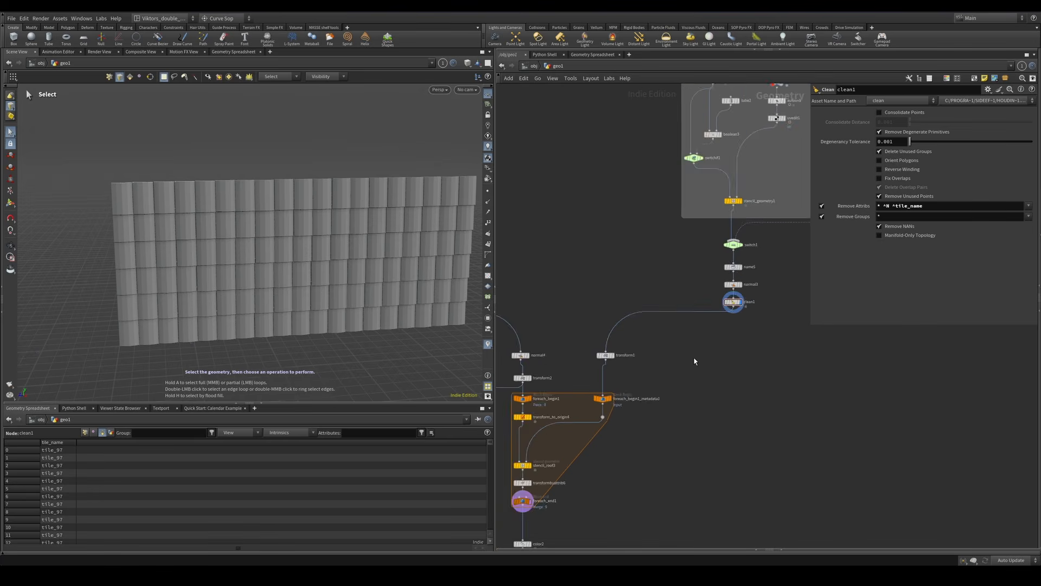
{"action": "scroll", "coordinate": [663, 340], "scroll_direction": "up", "scroll_amount": 3}
{"action": "middle_click_drag", "start_coordinate": [662, 340], "coordinate": [874, 372]}
{"action": "left_click", "coordinate": [662, 339]}
{"action": "left_click", "coordinate": [662, 378]}
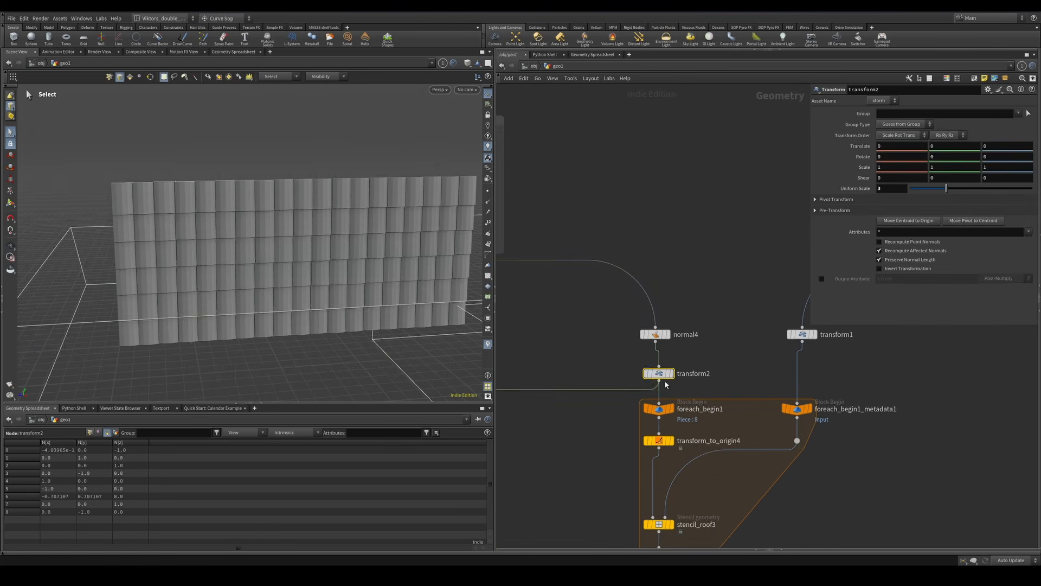
{"action": "left_click", "coordinate": [670, 373]}
{"action": "key", "text": "space+g"}
{"action": "mouse_move", "coordinate": [332, 259]}
{"action": "left_mouse_down", "text": "alt"}
{"action": "mouse_move", "coordinate": [255, 247]}
{"action": "mouse_move", "coordinate": [303, 234]}
{"action": "mouse_move", "coordinate": [254, 205]}
{"action": "mouse_move", "coordinate": [233, 251]}
{"action": "mouse_move", "coordinate": [252, 196]}
{"action": "left_mouse_up", "text": "alt"}
{"action": "key", "text": "w"}
{"action": "key", "text": "w"}
- Display transform_to_origin4 and inspect the single roof panel moved to the origin in wireframe and shaded display
{"action": "middle_click_drag", "start_coordinate": [715, 429], "coordinate": [713, 382]}
{"action": "scroll", "coordinate": [712, 382], "scroll_direction": "up", "scroll_amount": 2}
{"action": "left_click", "coordinate": [649, 400]}
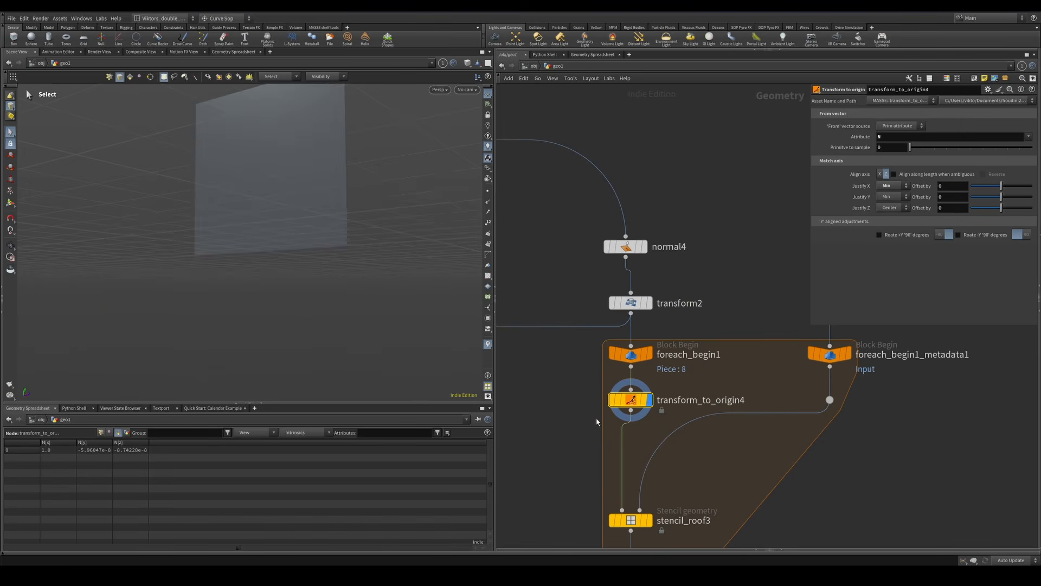
{"action": "key", "text": "space+g"}
{"action": "mouse_move", "coordinate": [366, 212]}
{"action": "left_mouse_down", "text": "alt"}
{"action": "mouse_move", "coordinate": [369, 225]}
{"action": "mouse_move", "coordinate": [330, 266]}
{"action": "mouse_move", "coordinate": [202, 270]}
{"action": "mouse_move", "coordinate": [184, 260]}
{"action": "left_mouse_up", "text": "alt"}
{"action": "key", "text": "w"}
{"action": "key", "text": "w"}
{"action": "key", "text": "w"}
- Display transform2 and frame the whole roof shape from above
{"action": "left_click", "coordinate": [649, 303]}
{"action": "key", "text": "space+g"}
{"action": "left_click_drag", "start_coordinate": [276, 252], "coordinate": [353, 281], "text": "alt"}
{"action": "left_click_drag", "start_coordinate": [297, 228], "coordinate": [309, 279], "text": "alt"}
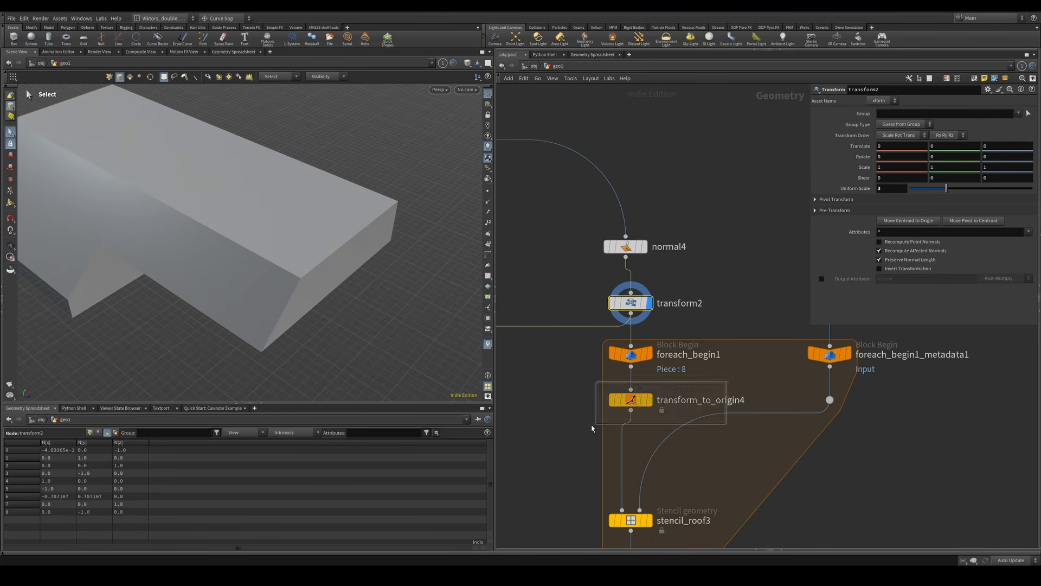
- Display stencil_roof3 inside the for-each block and view its tiled roof panel from the front
{"action": "left_click_drag", "start_coordinate": [591, 425], "coordinate": [578, 424]}
{"action": "middle_click_drag", "start_coordinate": [578, 478], "coordinate": [559, 412]}
{"action": "left_click_drag", "start_coordinate": [560, 412], "coordinate": [678, 483]}
{"action": "key", "text": "r"}
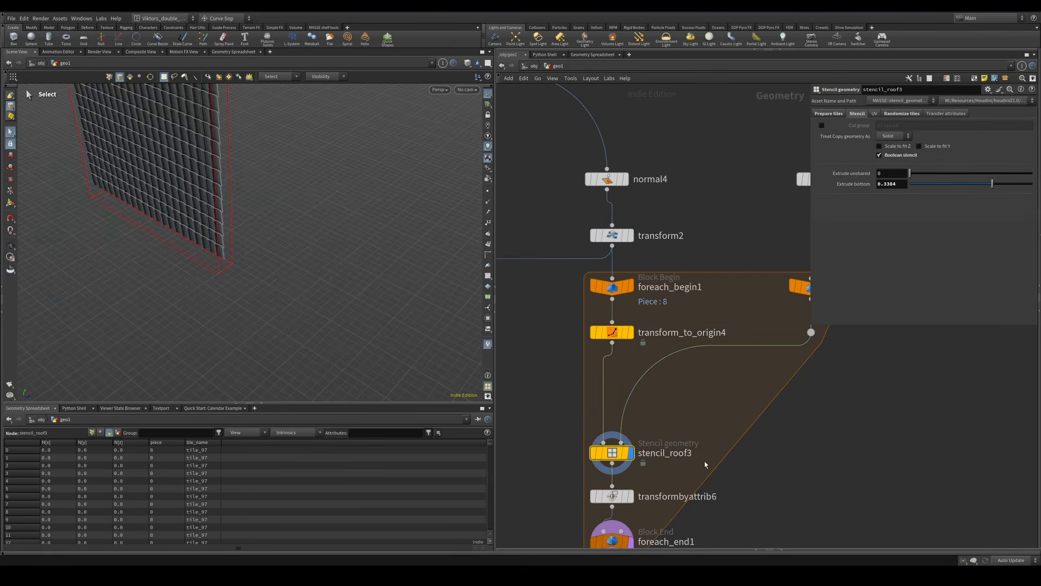
{"action": "key", "text": "space+g"}
{"action": "left_click_drag", "start_coordinate": [313, 230], "coordinate": [230, 244], "text": "alt"}
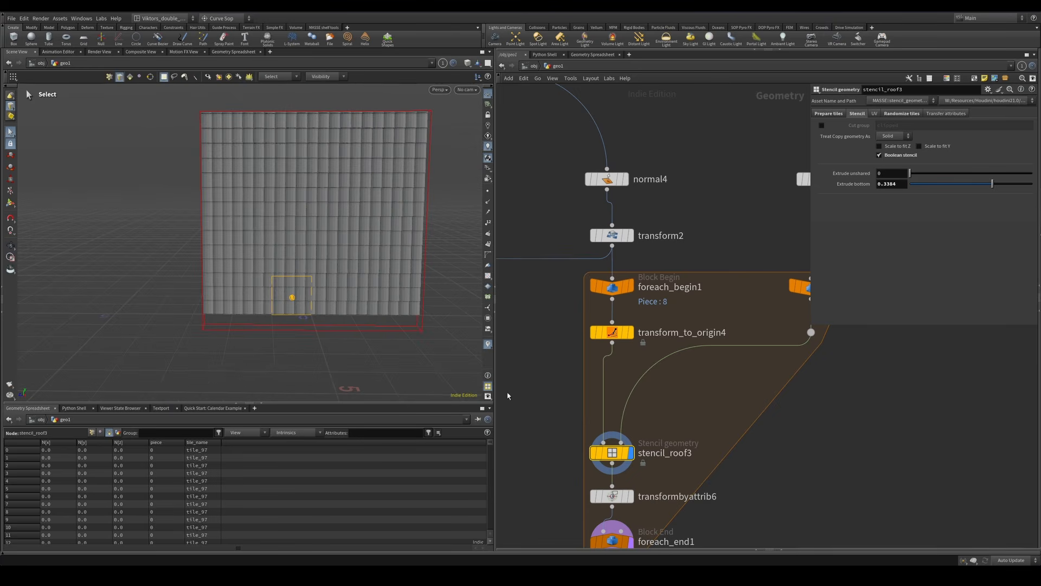
- Compare the untiled panel of transform_to_origin4 with the full roof shape of transform2
{"action": "left_click_drag", "start_coordinate": [689, 363], "coordinate": [594, 319]}
{"action": "key", "text": "r"}
{"action": "key", "text": "space+g"}
{"action": "left_click_drag", "start_coordinate": [651, 217], "coordinate": [574, 259]}
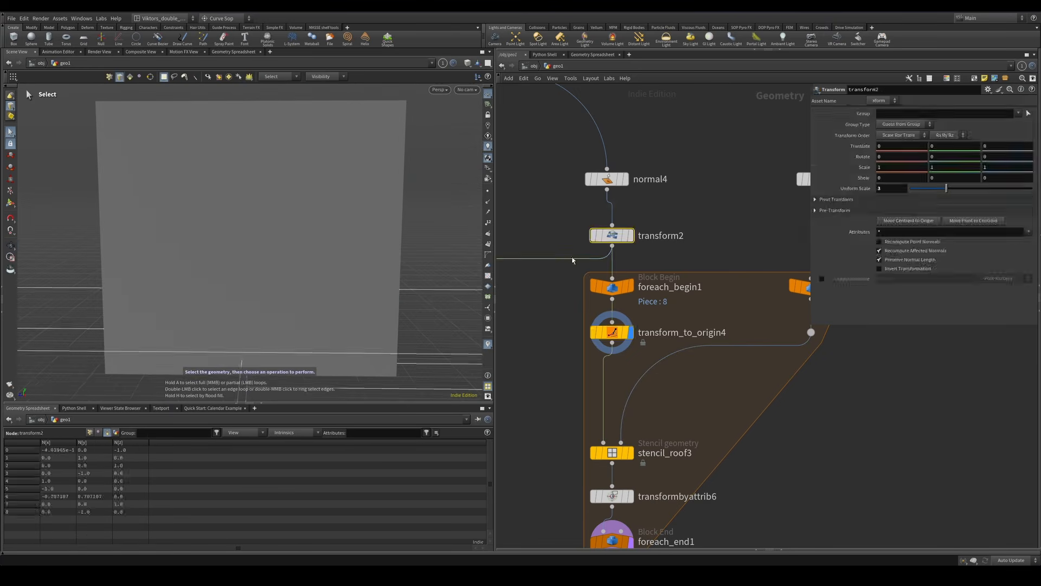
{"action": "key", "text": "r"}
{"action": "key", "text": "space+g"}
{"action": "left_click_drag", "start_coordinate": [257, 284], "coordinate": [255, 255], "text": "alt"}
- Display stencil_roof3 again and open its tile preparation settings
{"action": "middle_click_drag", "start_coordinate": [698, 436], "coordinate": [715, 341]}
{"action": "left_click", "coordinate": [613, 357]}
{"action": "key", "text": "r"}
{"action": "key", "text": "space+g"}
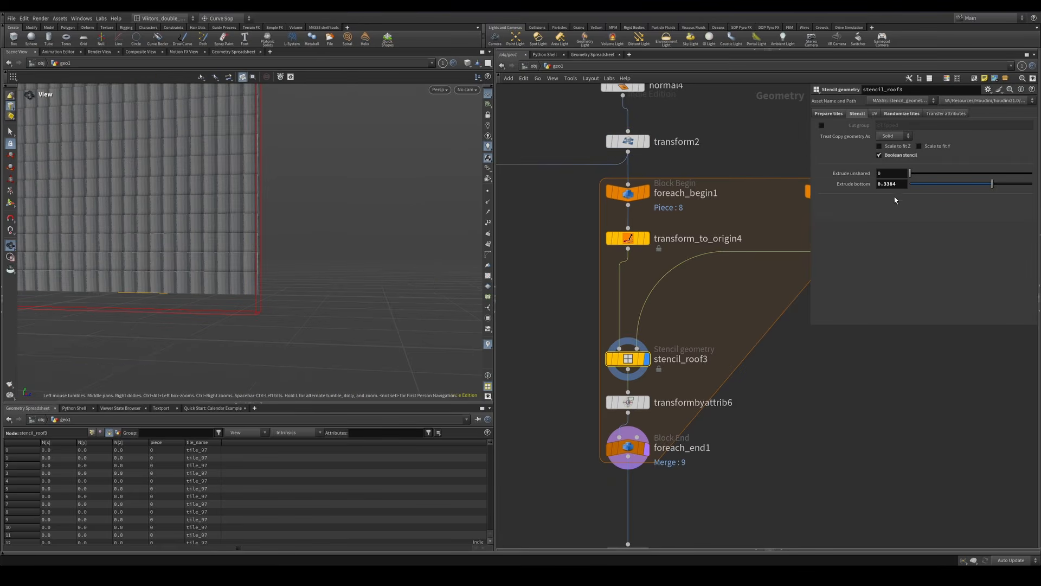
{"action": "left_click", "coordinate": [829, 113]}
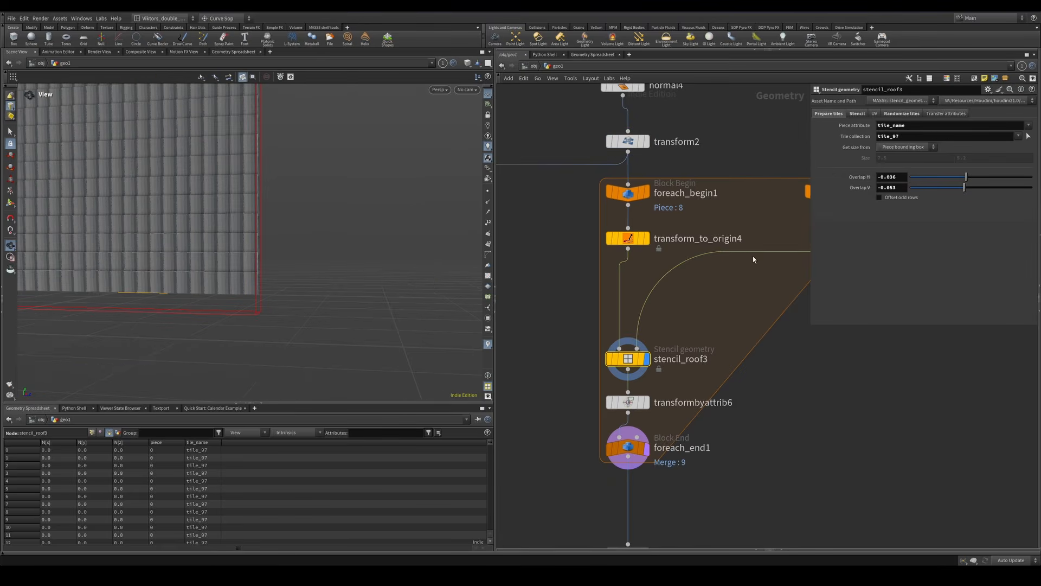
- Check transformbyattrib6, then display foreach_end1 and inspect the tiled panels reassembled into the roof
{"action": "middle_click_drag", "start_coordinate": [753, 256], "coordinate": [608, 327]}
{"action": "middle_click_drag", "start_coordinate": [596, 477], "coordinate": [699, 374]}
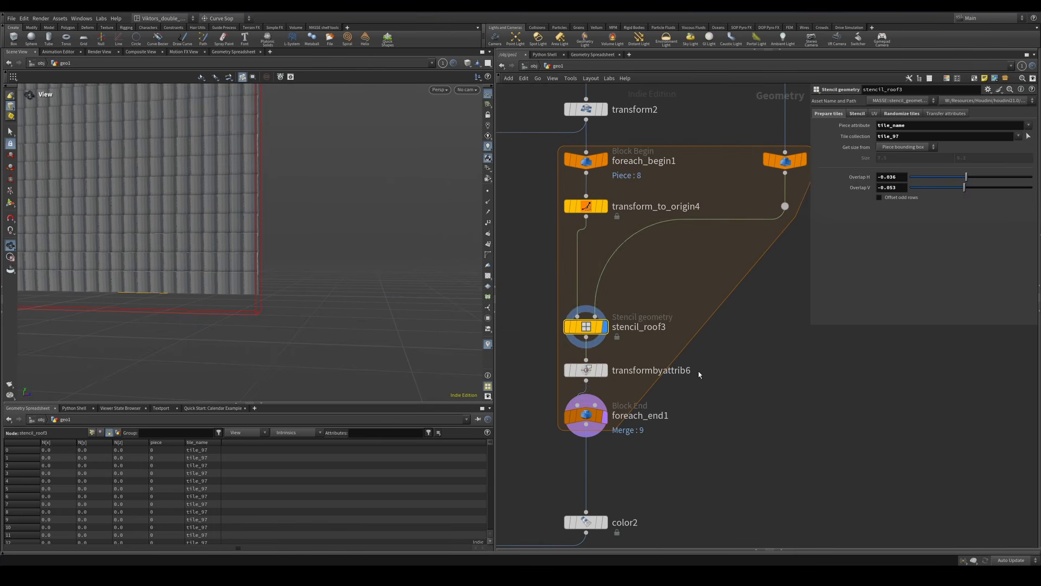
{"action": "left_click", "coordinate": [603, 370]}
{"action": "left_click", "coordinate": [603, 414]}
{"action": "scroll", "coordinate": [297, 220], "scroll_direction": "down", "scroll_amount": 3}
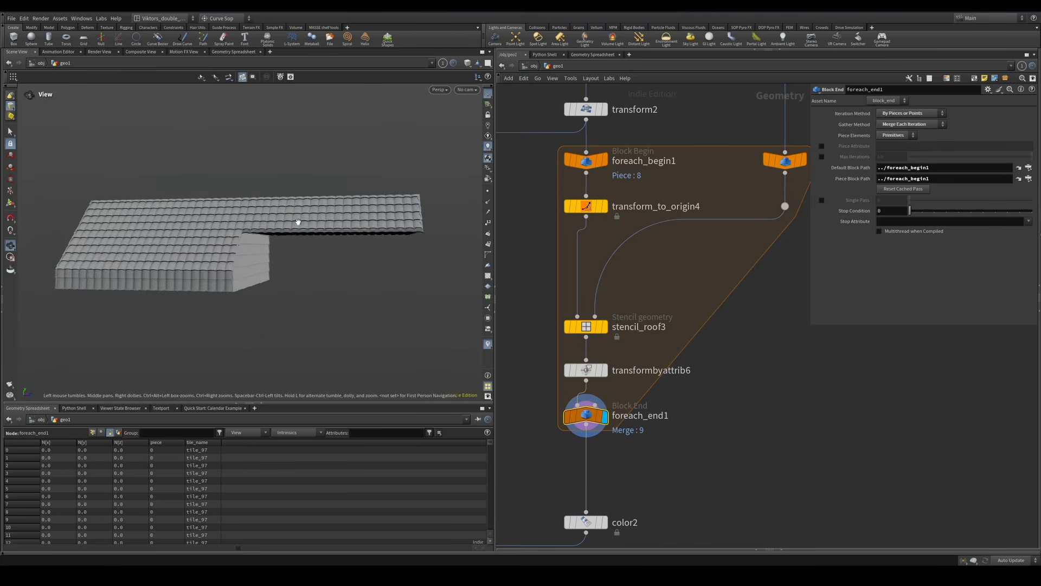
{"action": "left_click_drag", "start_coordinate": [297, 221], "coordinate": [263, 246], "text": "alt"}
{"action": "scroll", "coordinate": [262, 246], "scroll_direction": "up", "scroll_amount": 3}
{"action": "scroll", "coordinate": [662, 492], "scroll_direction": "down", "scroll_amount": 7}
- Display merge1 and inspect the coloured tiles combined with the roof trim in wireframe and shaded display
{"action": "middle_click_drag", "start_coordinate": [663, 491], "coordinate": [787, 304]}
{"action": "left_click", "coordinate": [650, 394]}
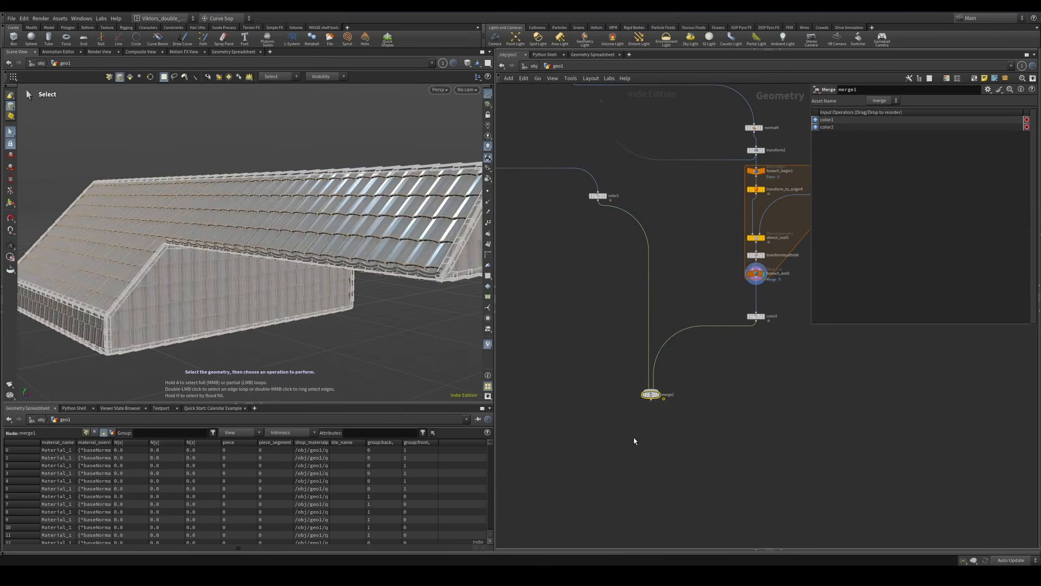
{"action": "key", "text": "r"}
{"action": "left_click_drag", "start_coordinate": [295, 225], "coordinate": [387, 222], "text": "alt"}
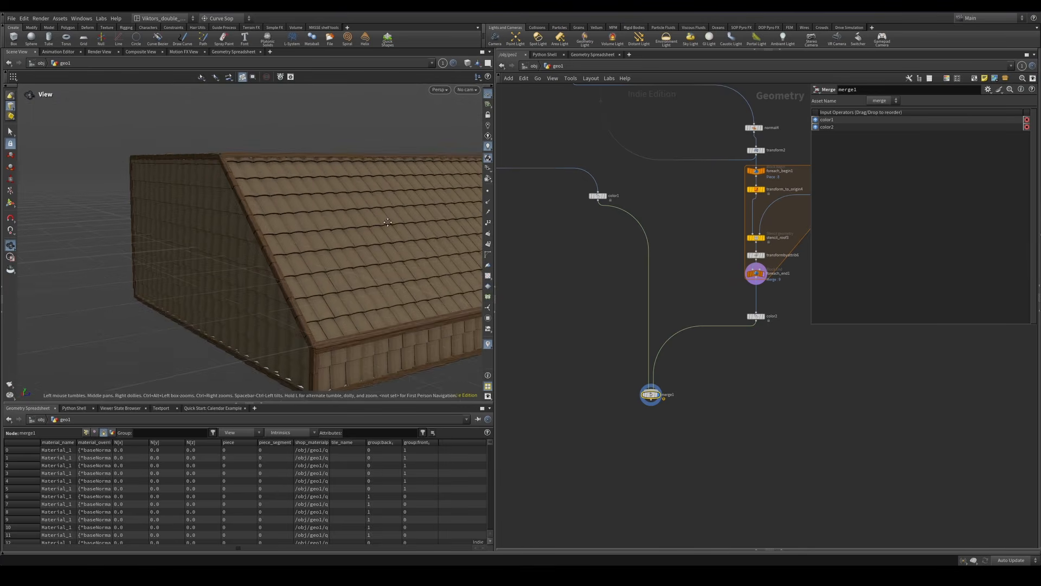
{"action": "scroll", "coordinate": [381, 334], "scroll_direction": "up", "scroll_amount": 3}
{"action": "key", "text": "w"}
{"action": "key", "text": "w"}
- Examine the merged roof's tile rows, edges and ridge from different distances and angles
{"action": "mouse_move", "coordinate": [374, 335]}
{"action": "left_mouse_down"}
{"action": "mouse_move", "coordinate": [386, 355]}
{"action": "mouse_move", "coordinate": [367, 298]}
{"action": "mouse_move", "coordinate": [384, 322]}
{"action": "mouse_move", "coordinate": [327, 314]}
{"action": "mouse_move", "coordinate": [304, 288]}
{"action": "mouse_move", "coordinate": [395, 230]}
{"action": "mouse_move", "coordinate": [282, 255]}
{"action": "mouse_move", "coordinate": [277, 225]}
{"action": "mouse_move", "coordinate": [314, 251]}
{"action": "mouse_move", "coordinate": [265, 294]}
{"action": "mouse_move", "coordinate": [324, 227]}
{"action": "mouse_move", "coordinate": [251, 256]}
{"action": "mouse_move", "coordinate": [318, 255]}
{"action": "mouse_move", "coordinate": [167, 265]}
{"action": "mouse_move", "coordinate": [209, 297]}
{"action": "mouse_move", "coordinate": [226, 237]}
{"action": "mouse_move", "coordinate": [207, 359]}
{"action": "mouse_move", "coordinate": [190, 320]}
{"action": "left_mouse_up"}
{"action": "key", "text": "w"}
{"action": "scroll", "coordinate": [314, 251], "scroll_direction": "down", "scroll_amount": 3}
{"action": "key", "text": "w"}
{"action": "scroll", "coordinate": [323, 227], "scroll_direction": "down", "scroll_amount": 3}
{"action": "scroll", "coordinate": [225, 284], "scroll_direction": "up", "scroll_amount": 5}
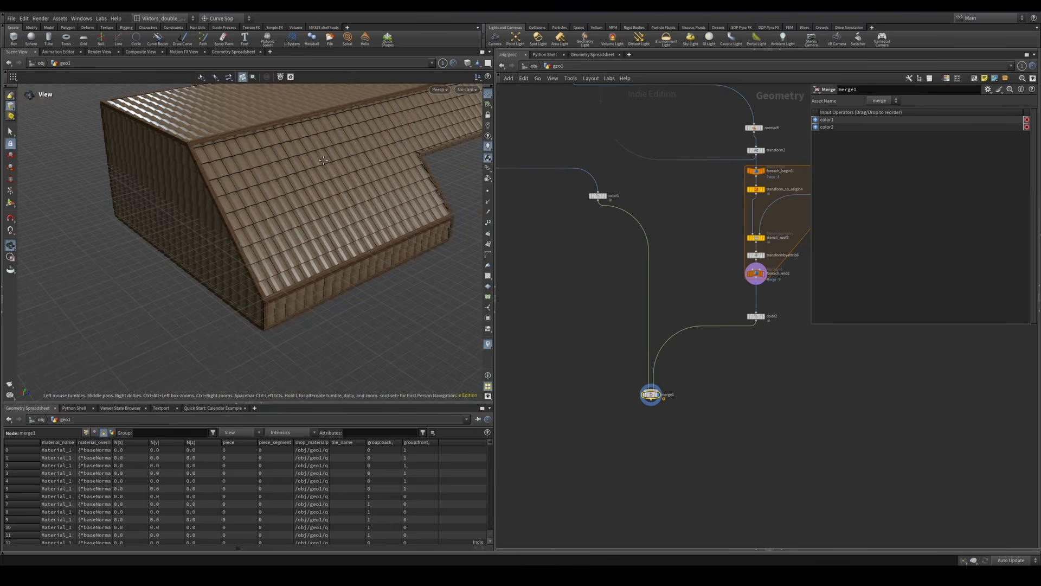
{"action": "left_click_drag", "start_coordinate": [323, 160], "coordinate": [219, 251]}
{"action": "left_click_drag", "start_coordinate": [319, 194], "coordinate": [207, 212], "text": "alt"}
{"action": "scroll", "coordinate": [207, 211], "scroll_direction": "up", "scroll_amount": 4}
{"action": "scroll", "coordinate": [657, 325], "scroll_direction": "down", "scroll_amount": 4}
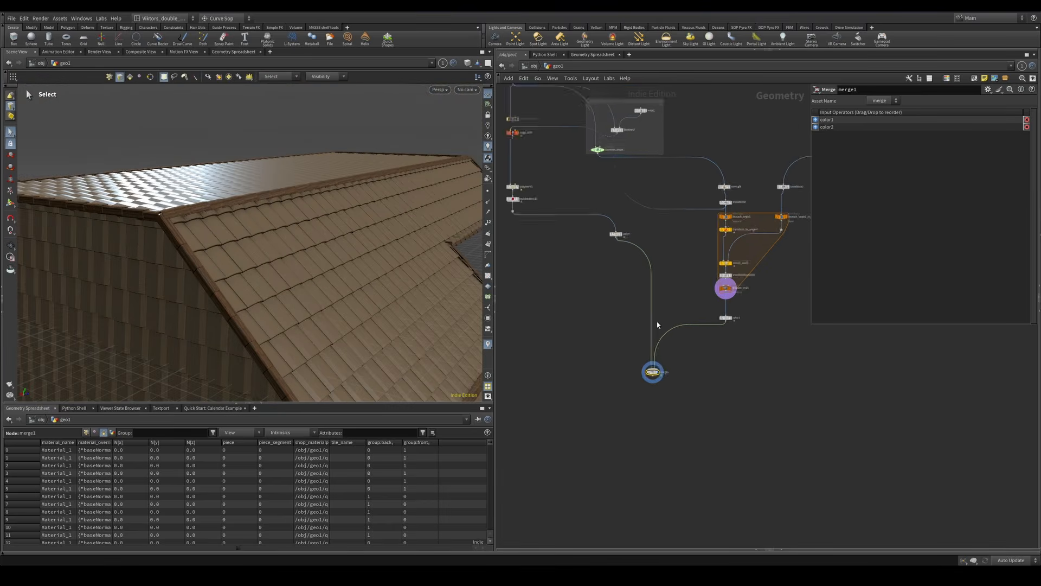
- Inspect the merged roof's ribbed covering and its network, toggling between wireframe and shaded display
{"action": "middle_click_drag", "start_coordinate": [734, 267], "coordinate": [724, 233]}
{"action": "scroll", "coordinate": [657, 367], "scroll_direction": "up", "scroll_amount": 3}
{"action": "left_click_drag", "start_coordinate": [390, 298], "coordinate": [422, 265], "text": "alt"}
{"action": "key", "text": "w"}
{"action": "middle_click_drag", "start_coordinate": [423, 265], "coordinate": [386, 276], "text": "alt"}
{"action": "key", "text": "w"}
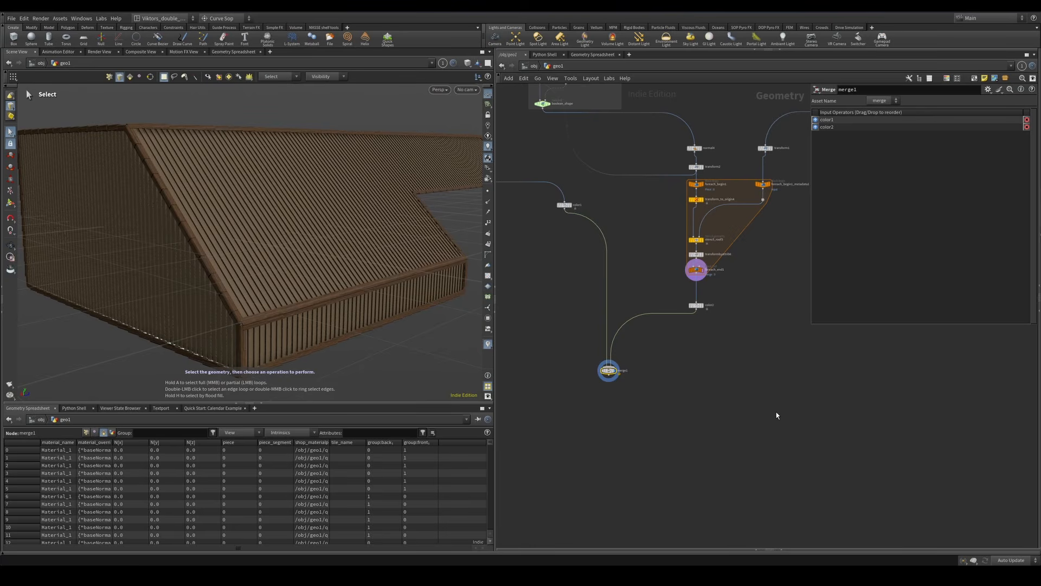
{"action": "scroll", "coordinate": [755, 397], "scroll_direction": "down", "scroll_amount": 3}
{"action": "middle_click_drag", "start_coordinate": [737, 396], "coordinate": [729, 408]}
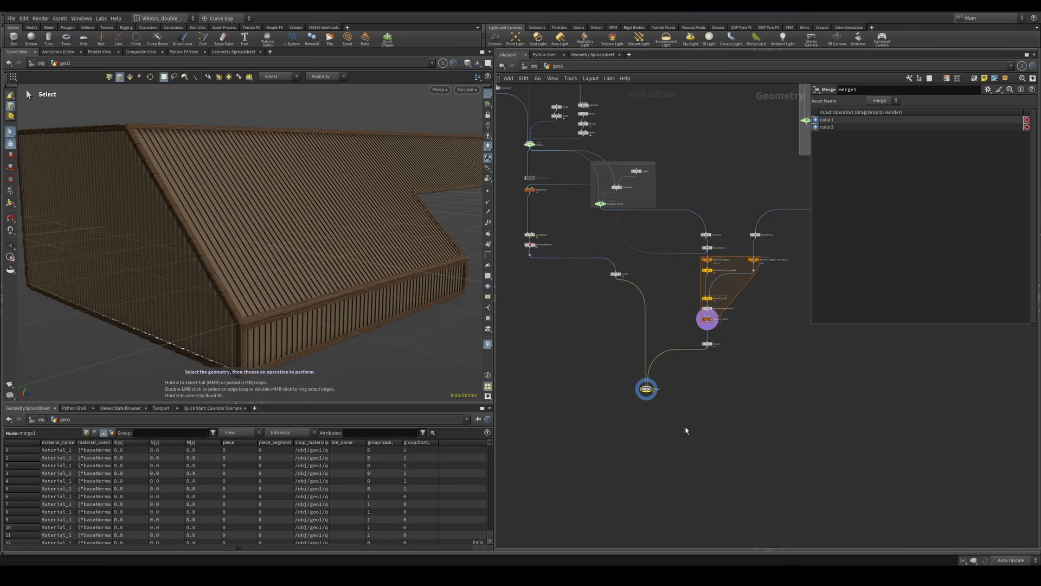
{"action": "left_click_drag", "start_coordinate": [329, 228], "coordinate": [338, 258], "text": "alt"}
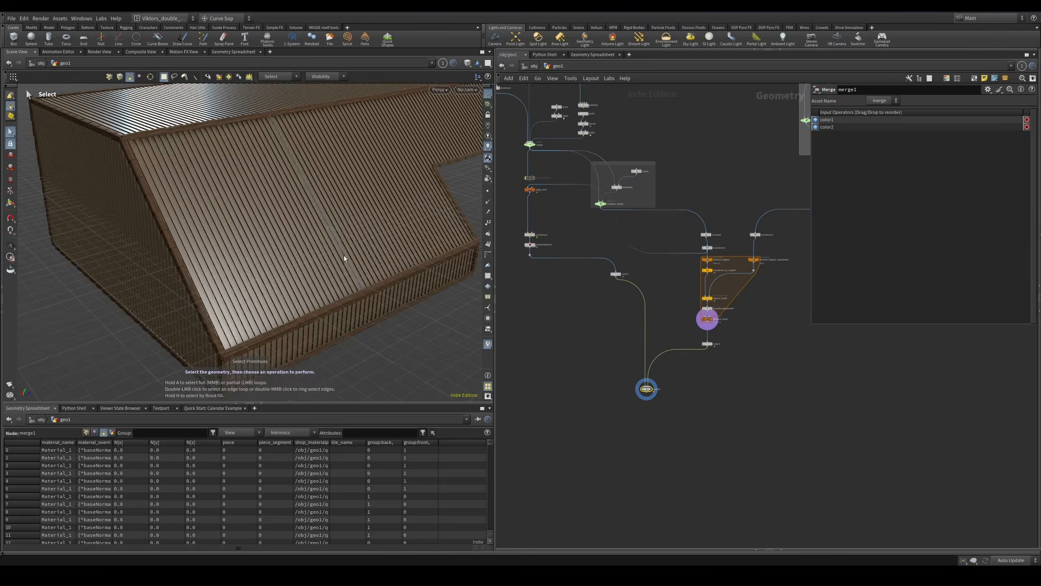